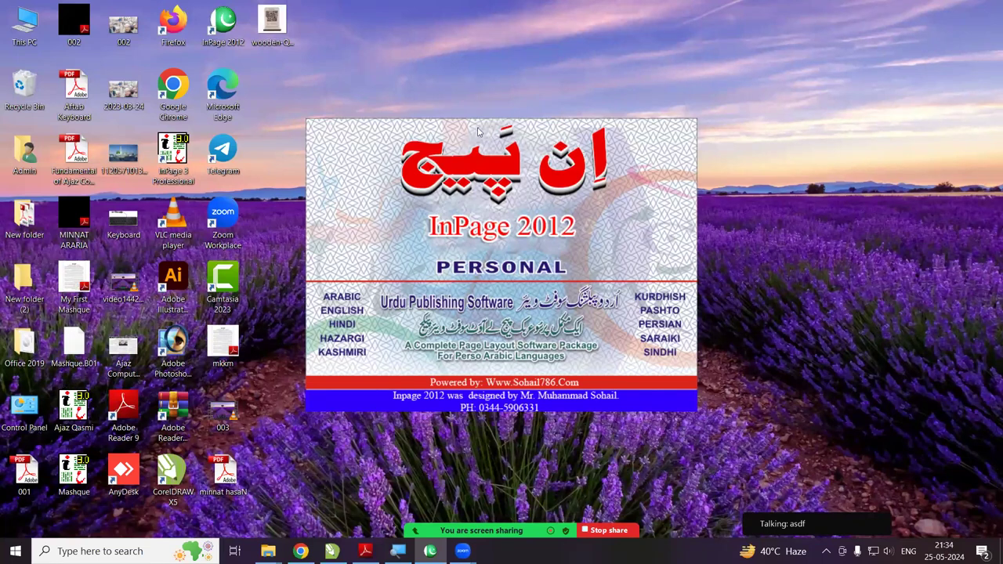
- Open mkkm.pdf from the desktop, examine the full layout of its first page, and close the file
double_click(224, 330)
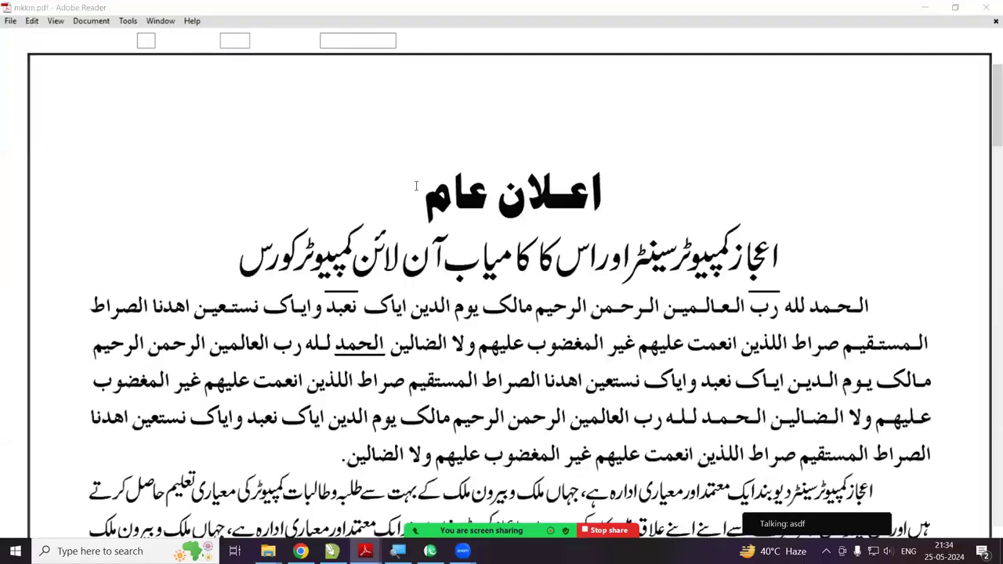
left_click(670, 130)
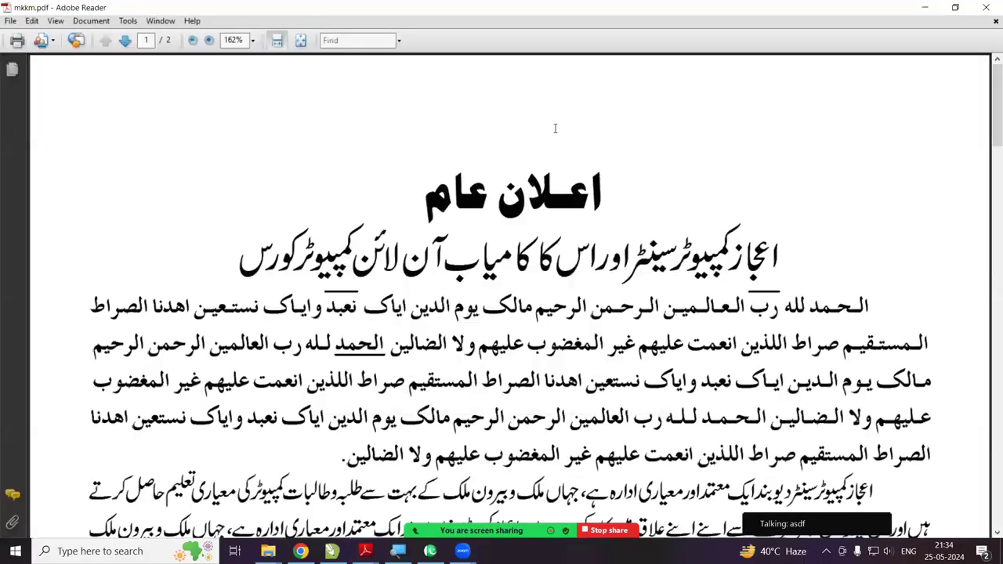
left_click(192, 40)
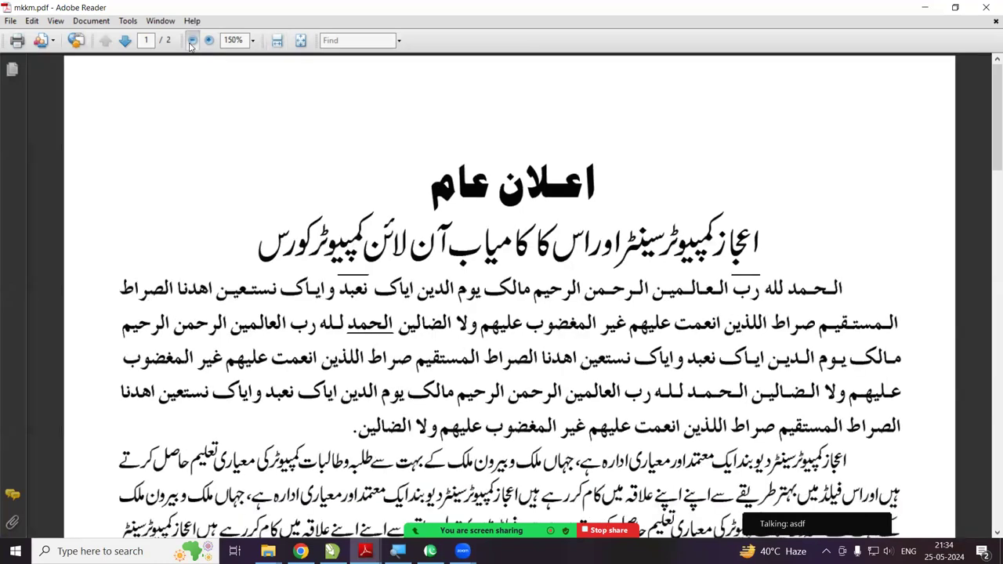
left_click(192, 40)
left_click(192, 40)
left_click(192, 40)
left_click(192, 40)
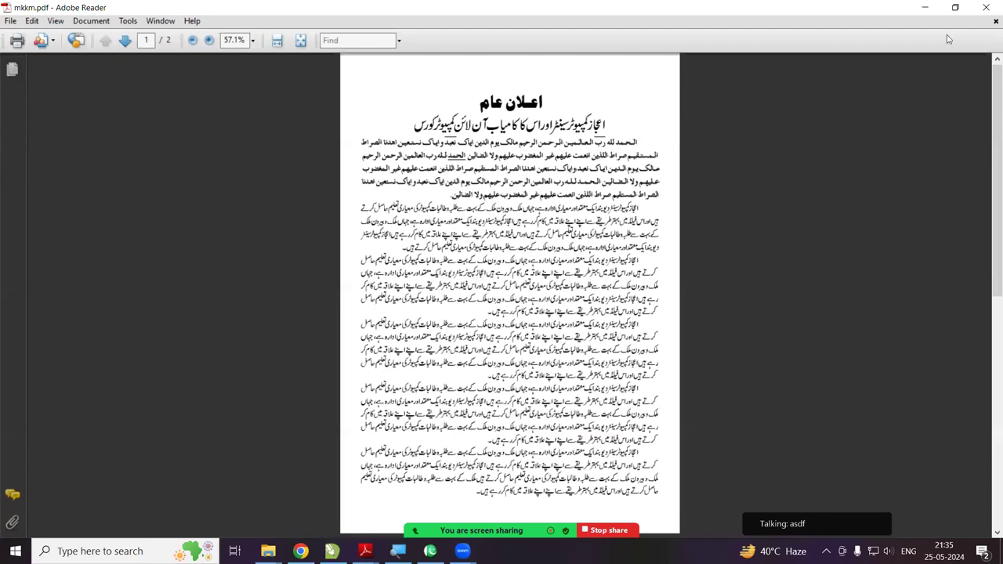
left_click(984, 6)
left_click(10, 21)
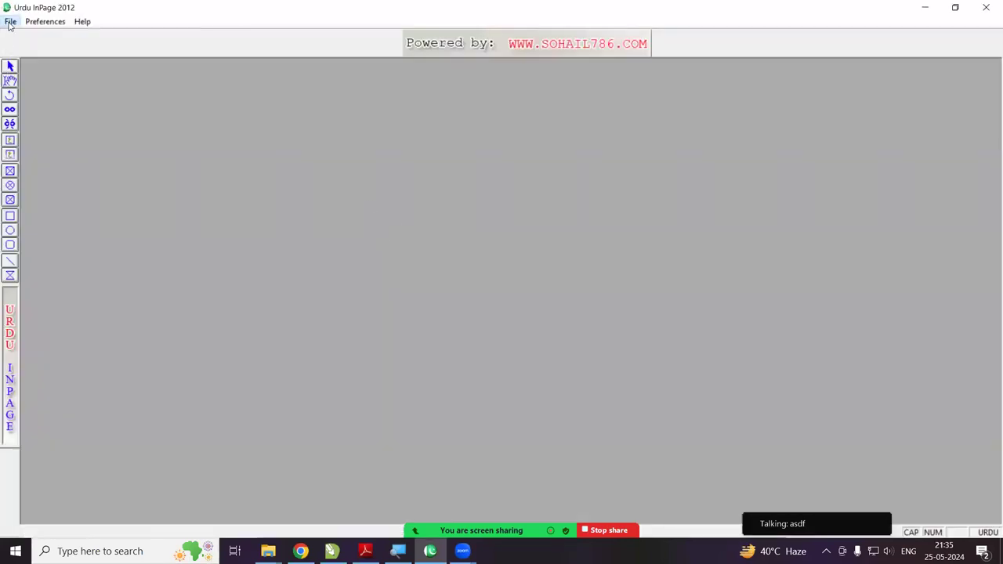
left_click(78, 34)
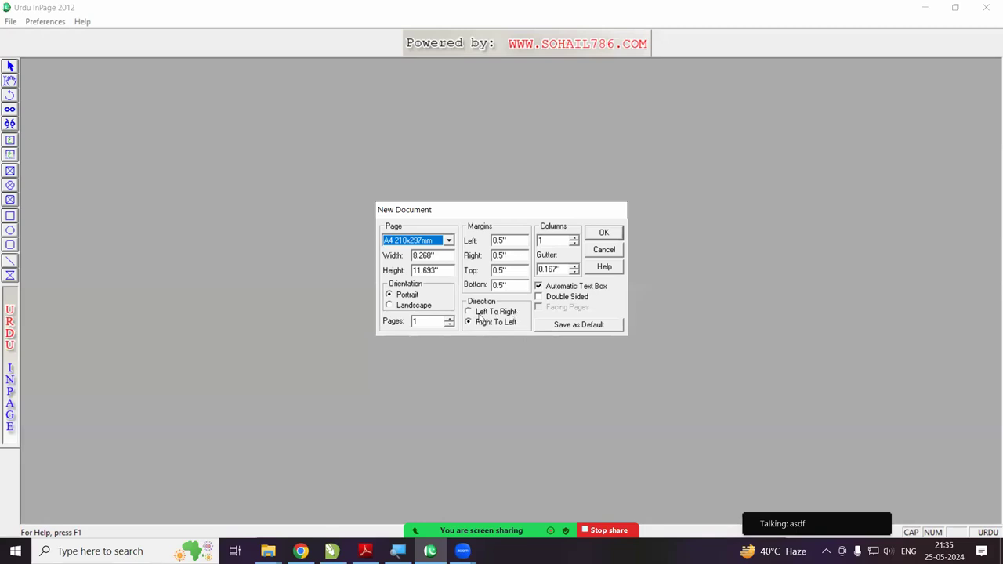
left_click(479, 313)
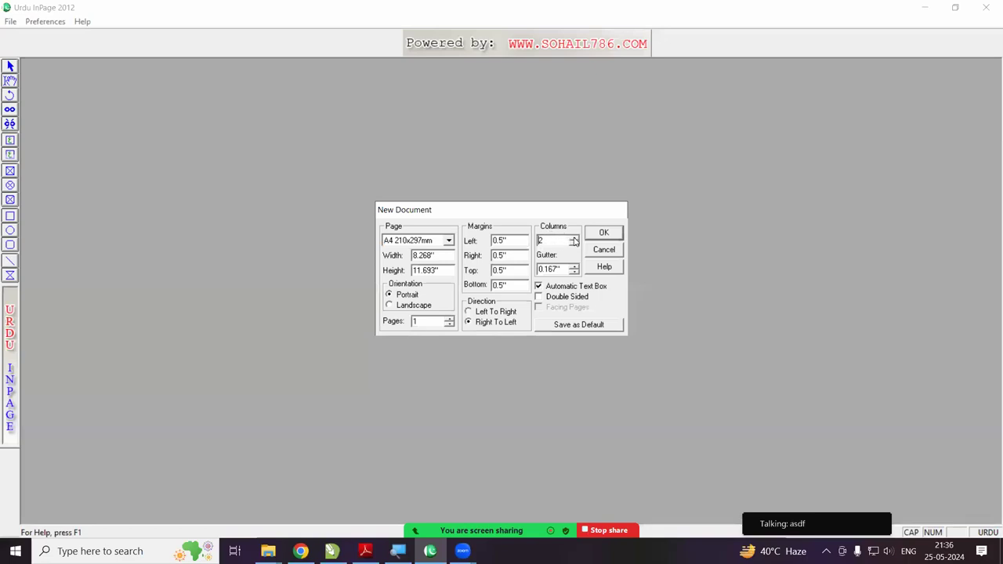
left_click(574, 238)
left_click(604, 249)
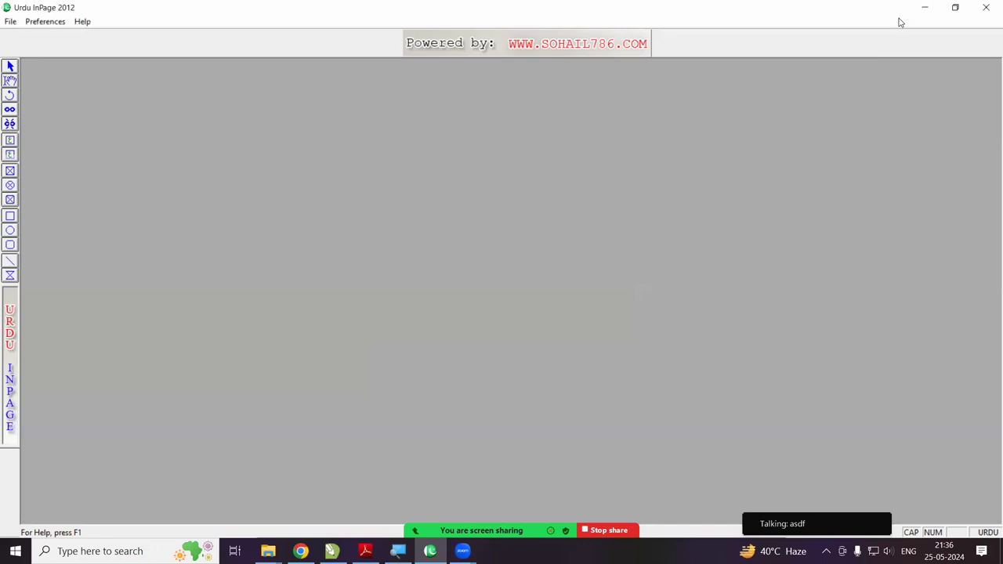
- Open the Ajaz Computer Center image from the desktop, examine its newspaper-style column layout, and close it
left_click(924, 7)
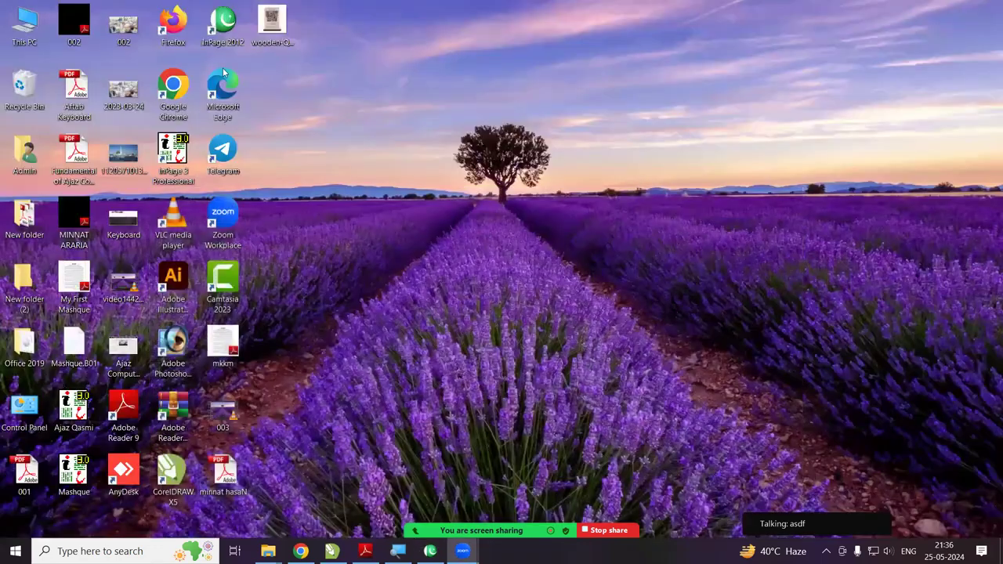
double_click(120, 361)
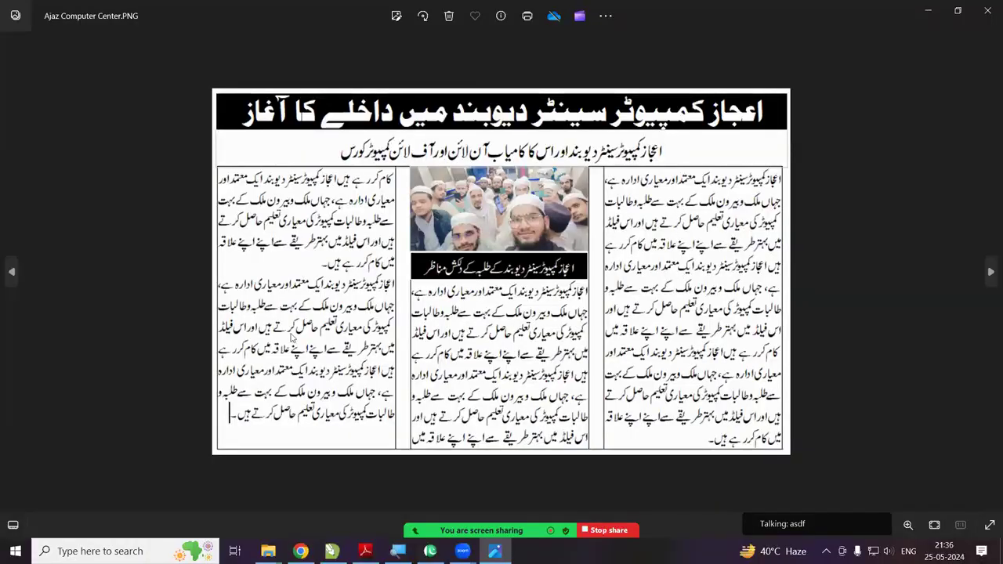
left_click(986, 10)
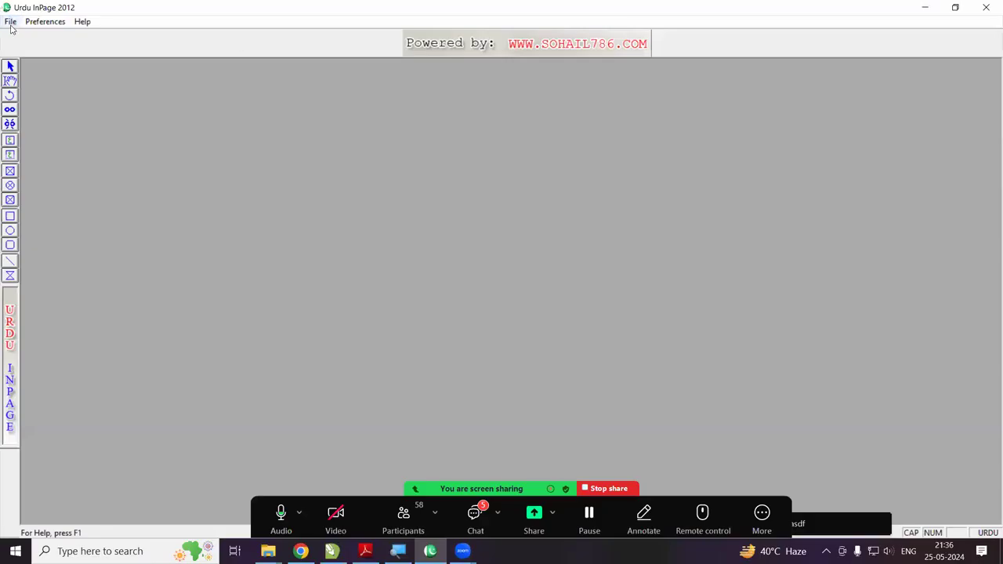
- Create an A4 portrait document with 3 columns in InPage and close it without saving
left_click(11, 21)
left_click(31, 36)
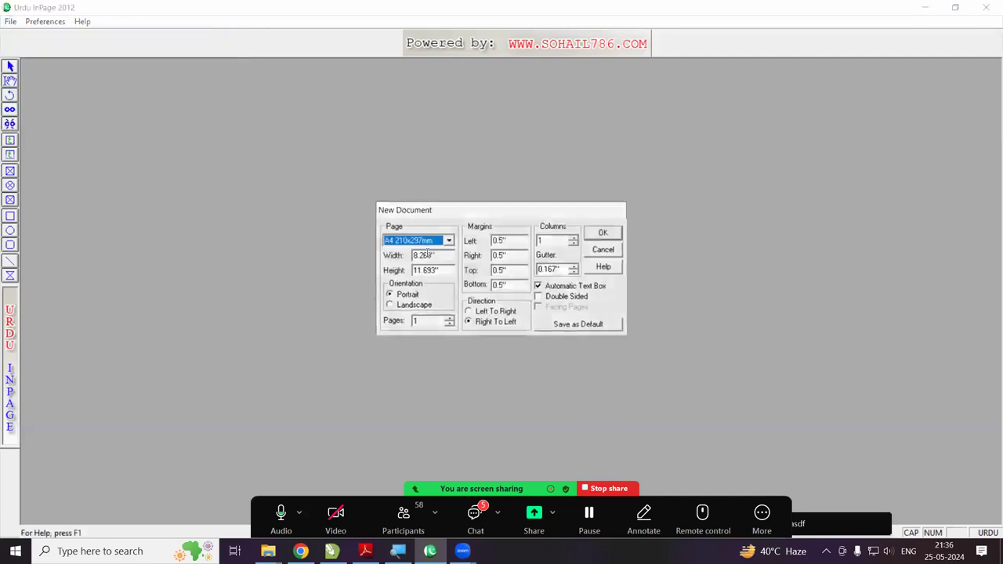
left_click(573, 239)
left_click(572, 238)
left_click(604, 234)
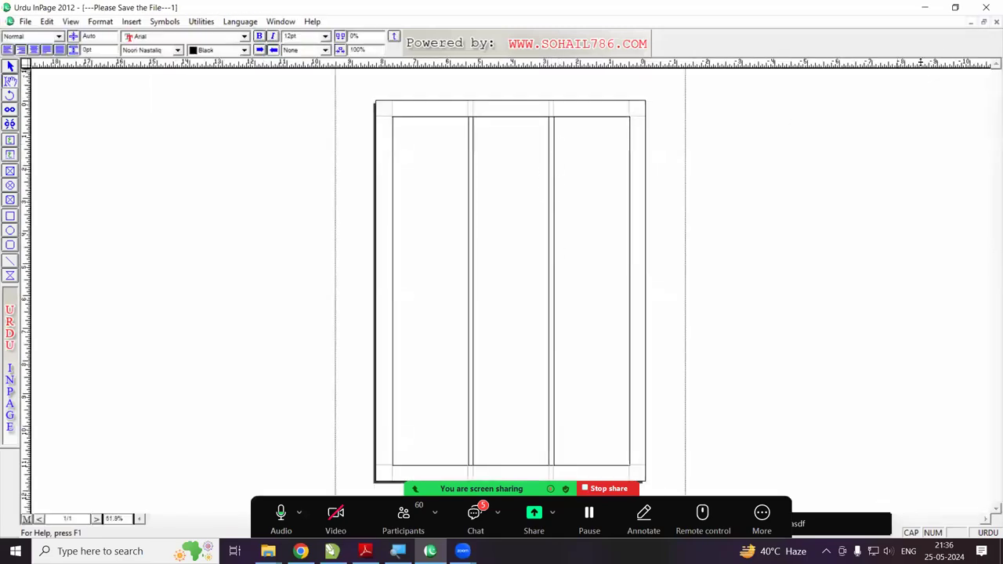
left_click(996, 22)
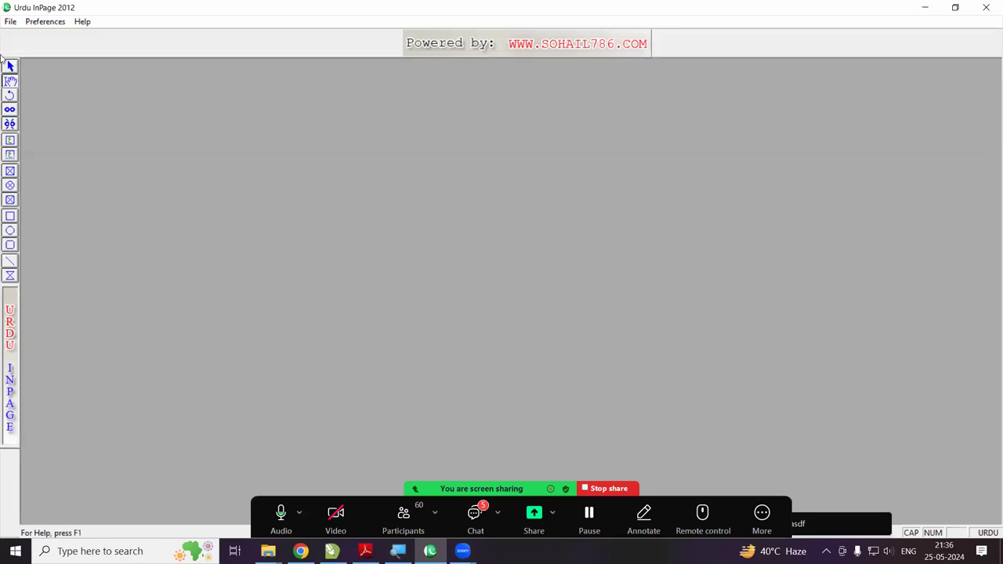
- Create an A4 portrait document with 2 columns, inspect the column layout, and close it without saving
left_click(11, 21)
left_click(17, 36)
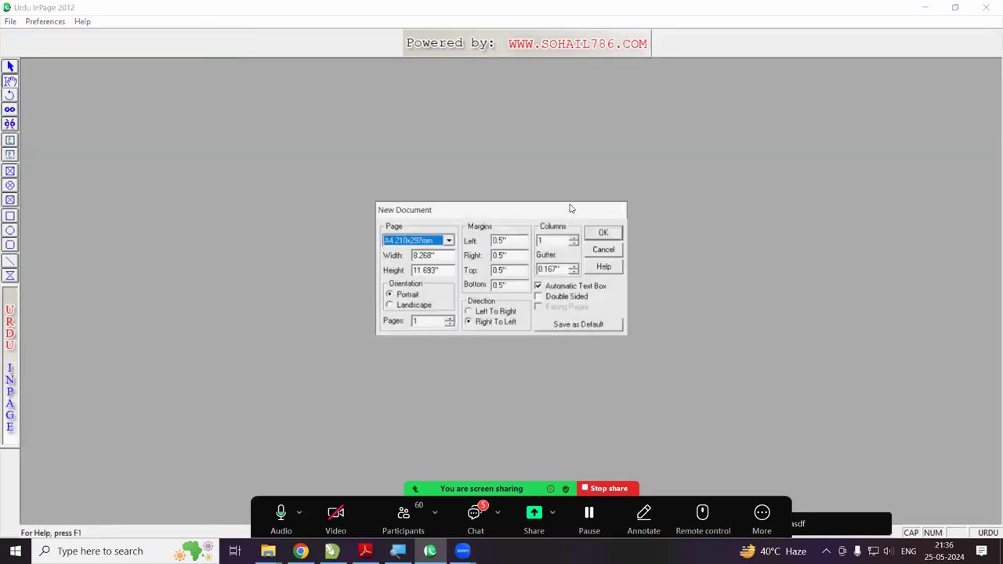
left_click(574, 237)
left_click(590, 234)
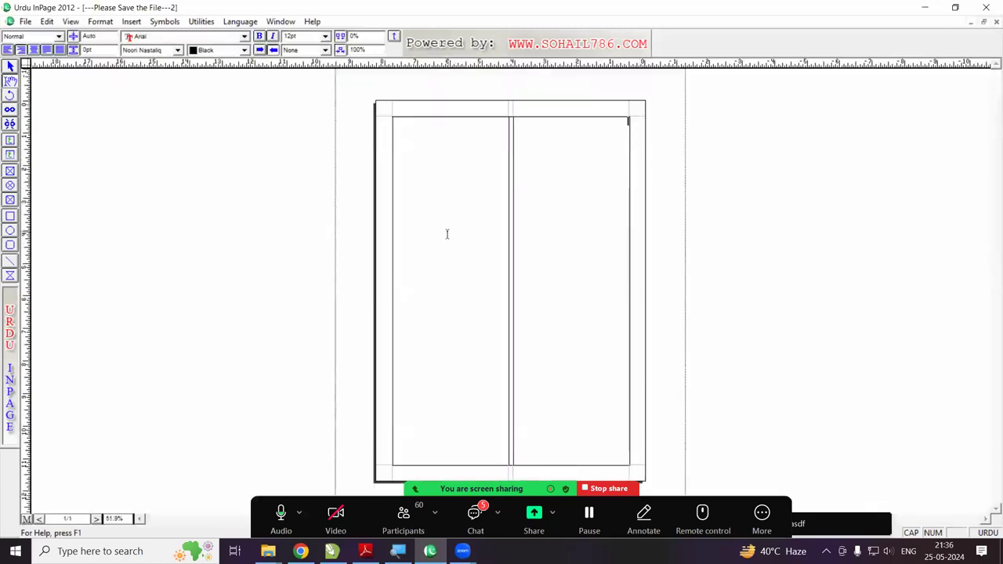
key("F6")
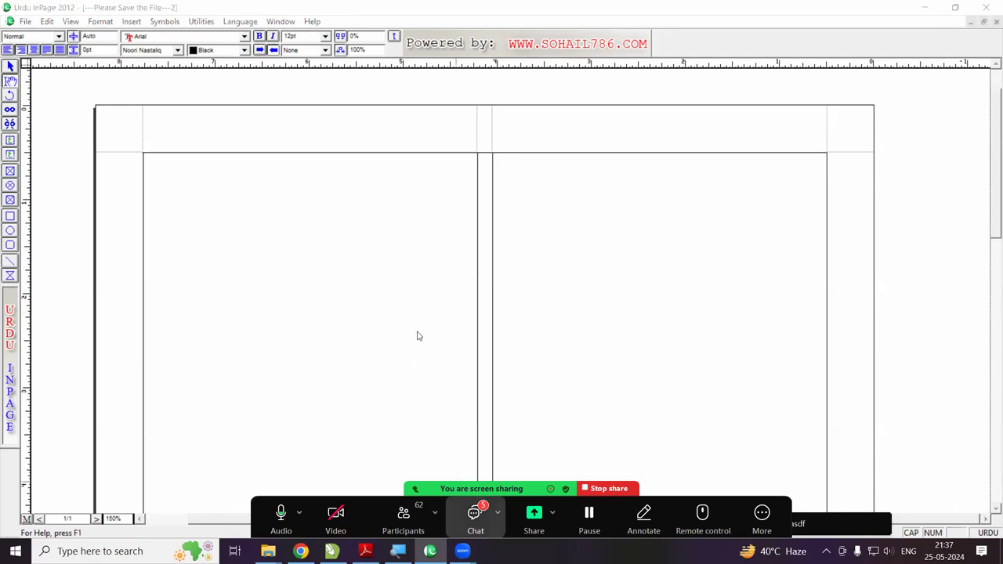
left_click(995, 22)
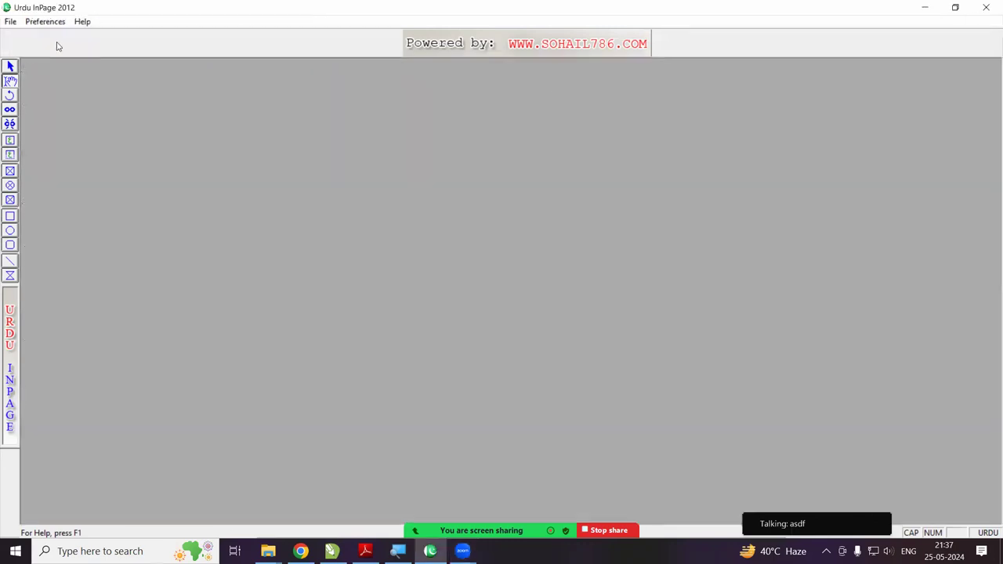
- Create a new A4 portrait document with 3 columns and right-to-left direction
left_click(15, 21)
left_click(32, 35)
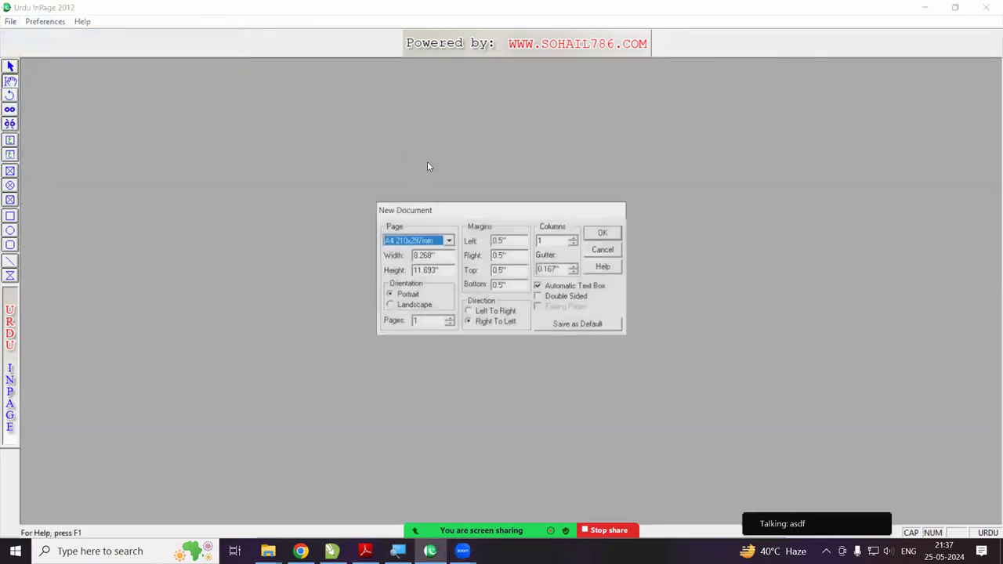
left_click(574, 238)
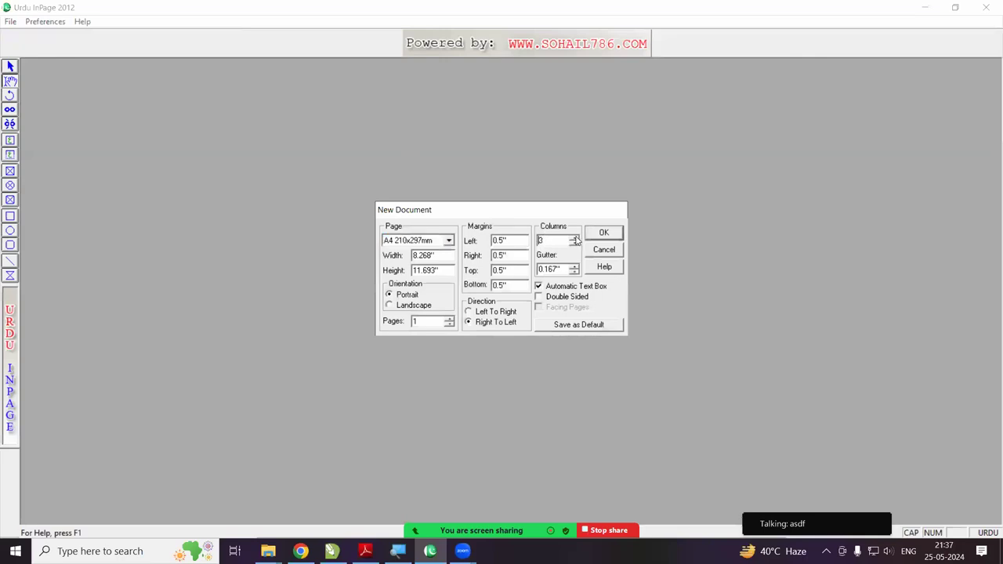
left_click(596, 233)
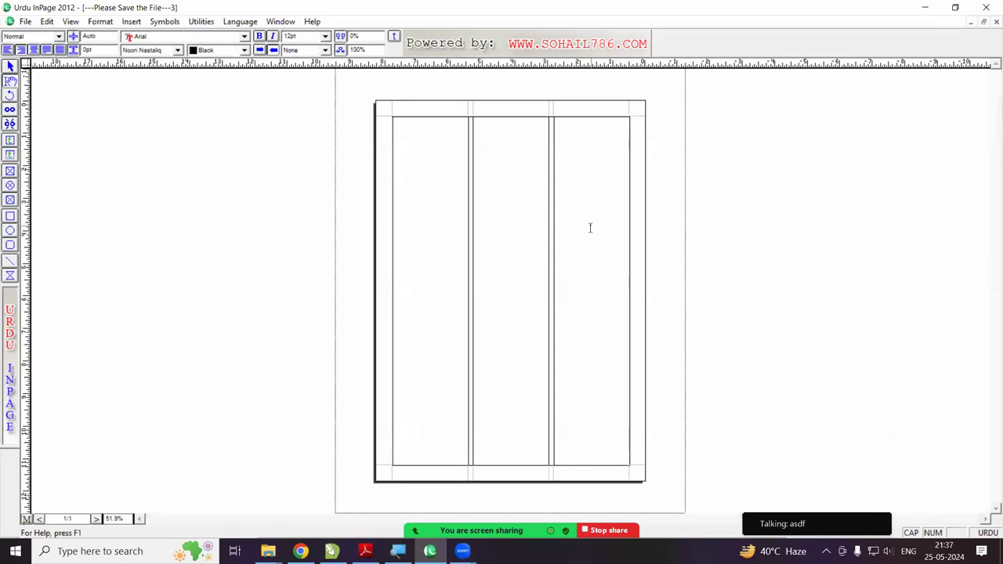
key("F5")
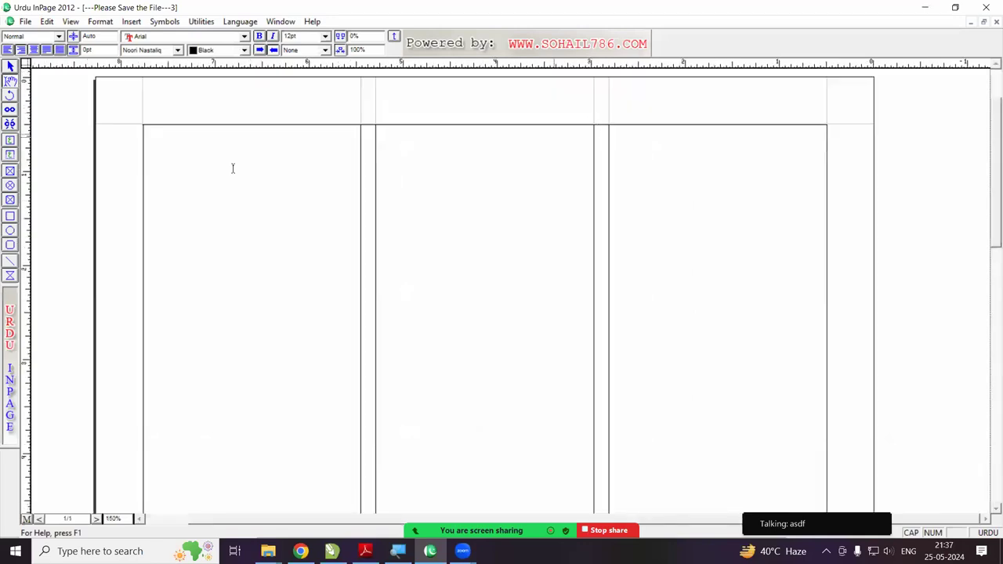
- Open the recent file Mashque.inp and bring its Urdu body text into view
left_click(25, 22)
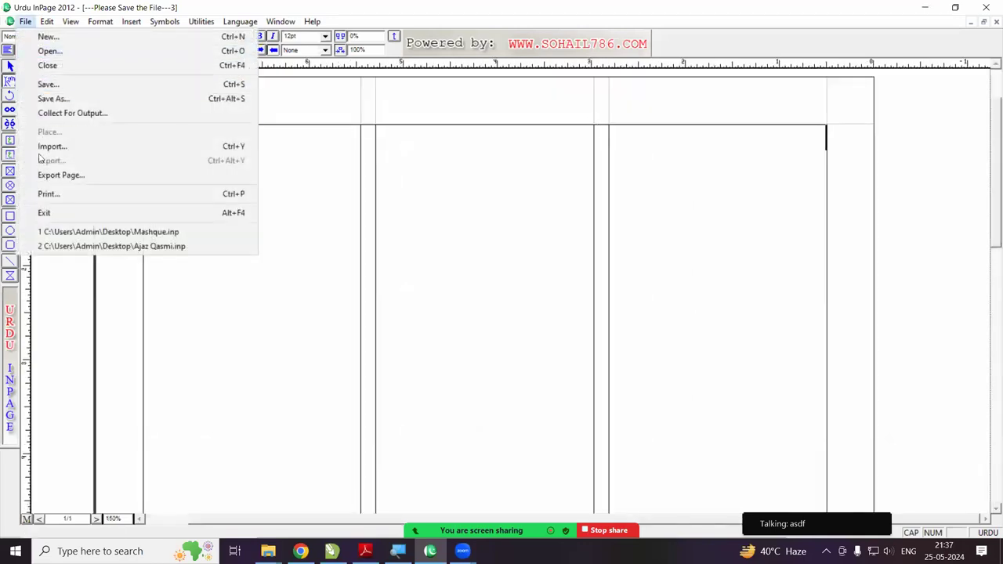
left_click(118, 232)
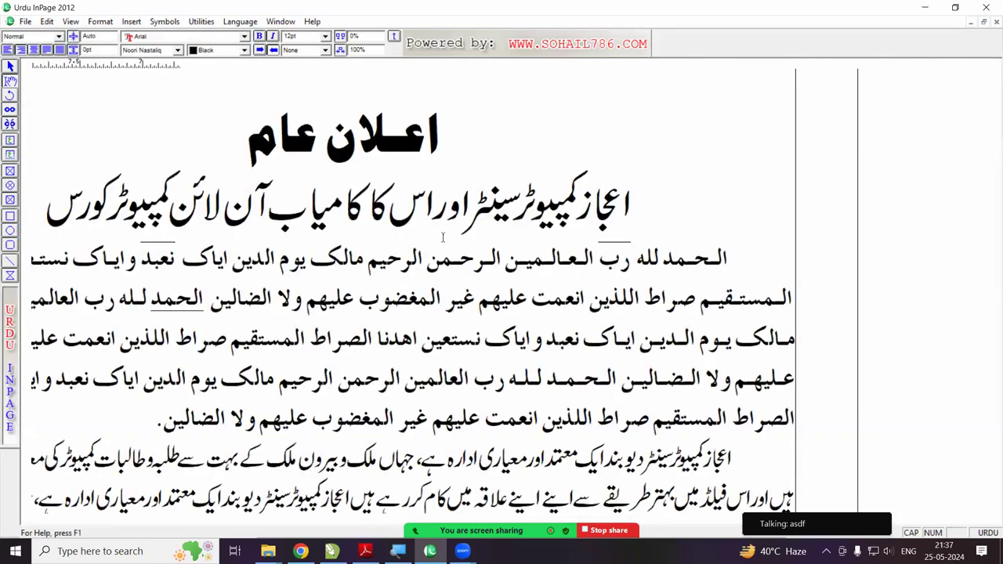
right_click(482, 261)
right_click(481, 264)
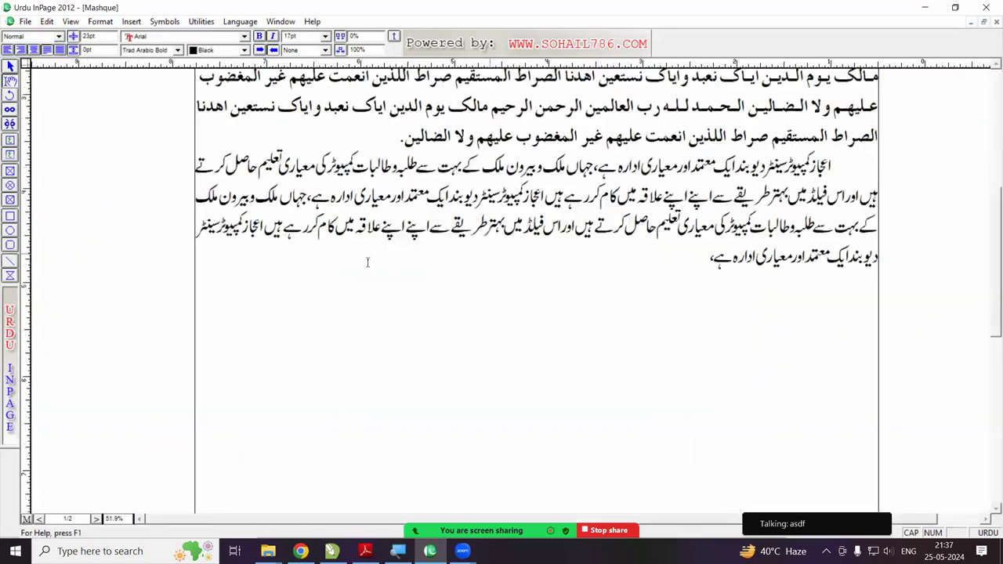
- Select the entire second Nastaliq body paragraph in Mashque and copy it
double_click(311, 251)
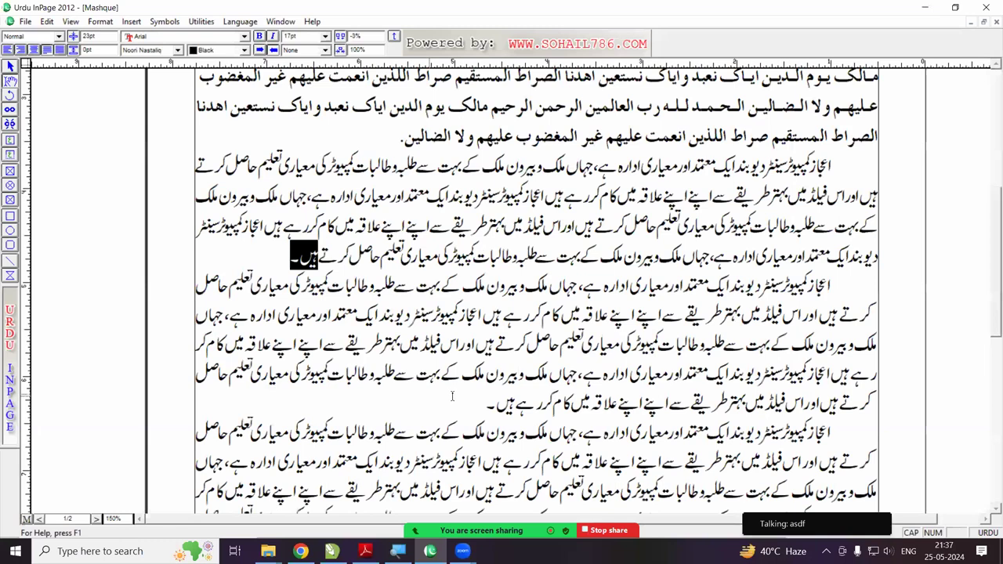
left_click_drag(450, 396, 770, 298)
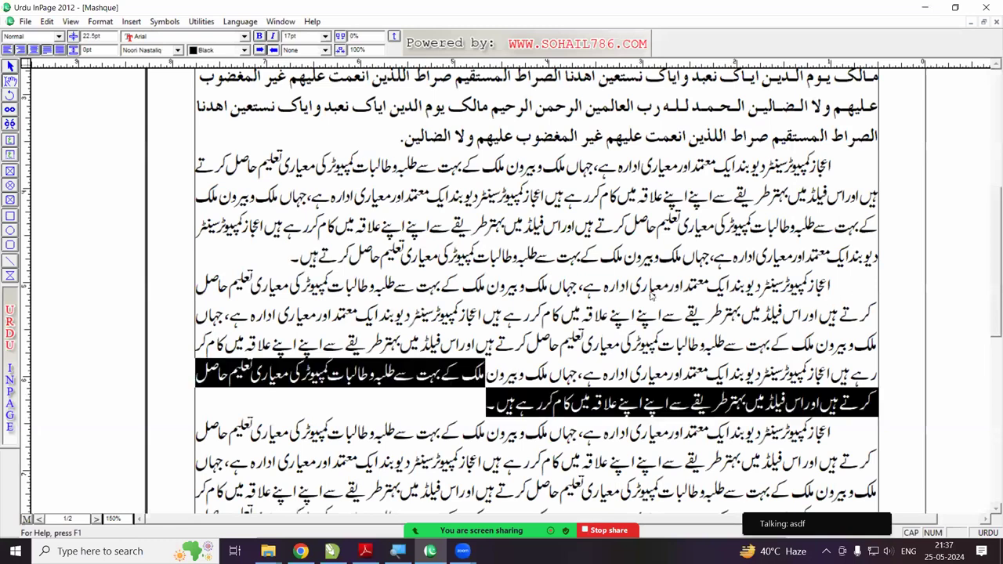
right_click(645, 300)
right_click(468, 262)
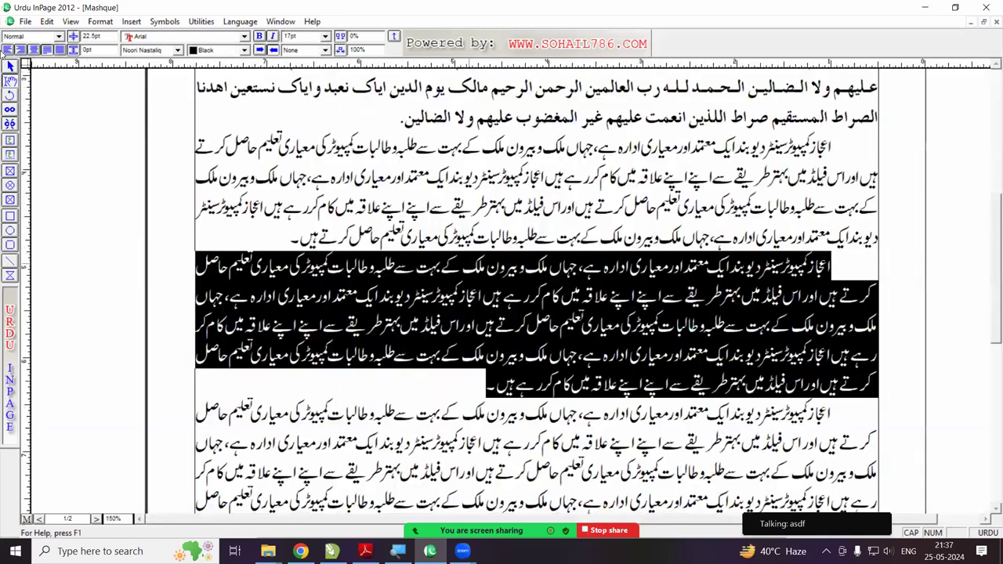
left_click(48, 21)
left_click(68, 70)
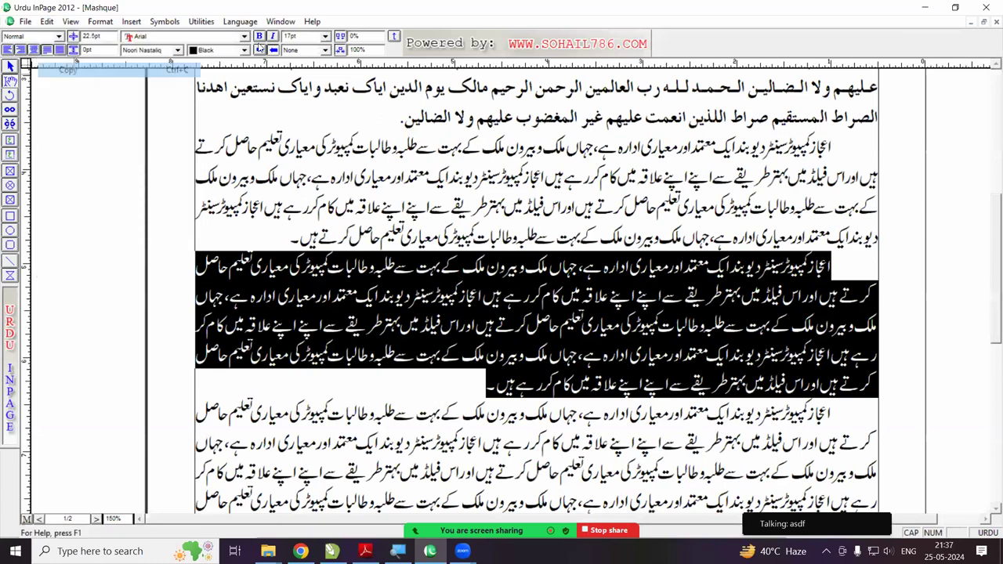
- Switch to the unsaved three-column document and paste the copied paragraph into its first column
left_click(279, 22)
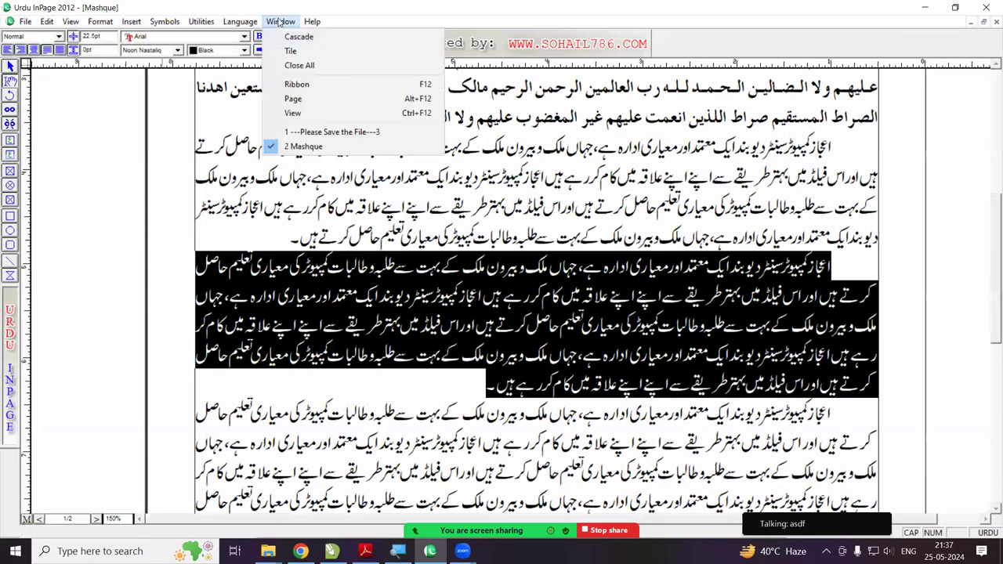
left_click(311, 132)
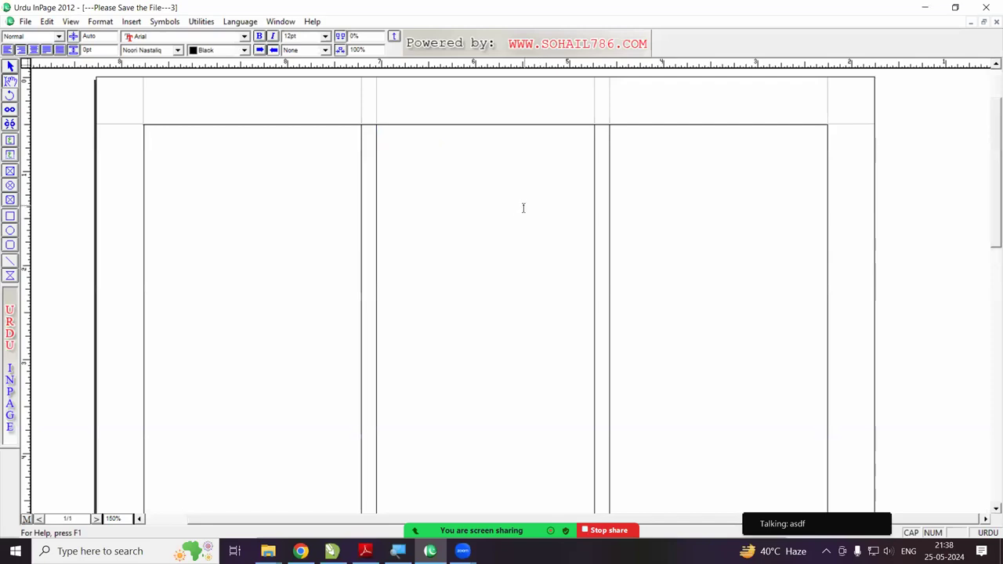
key("ctrl+v")
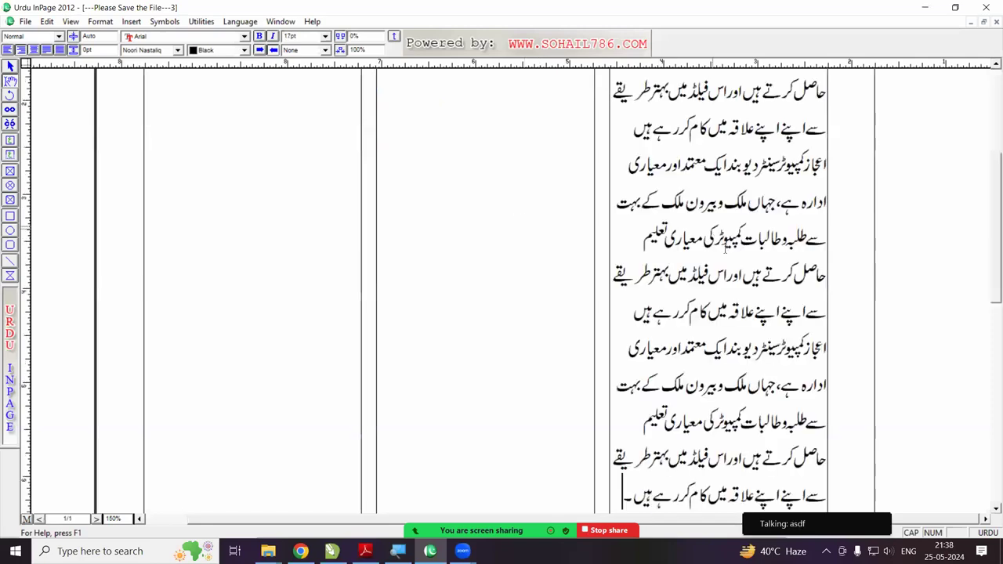
- Paste the copied paragraph repeatedly after the existing text until it fills all three columns and flows onto page 2
key("ctrl+0")
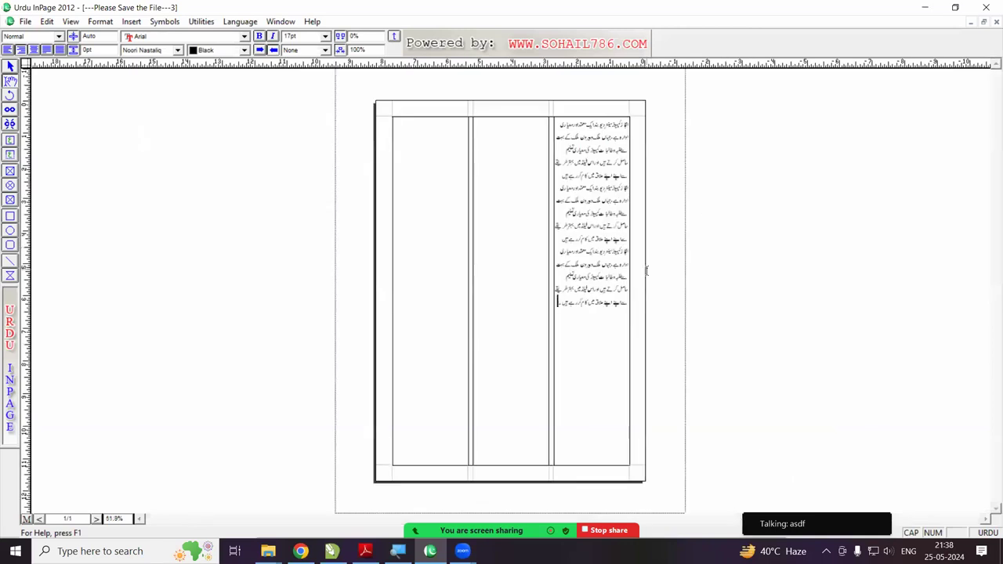
key("ctrl+v")
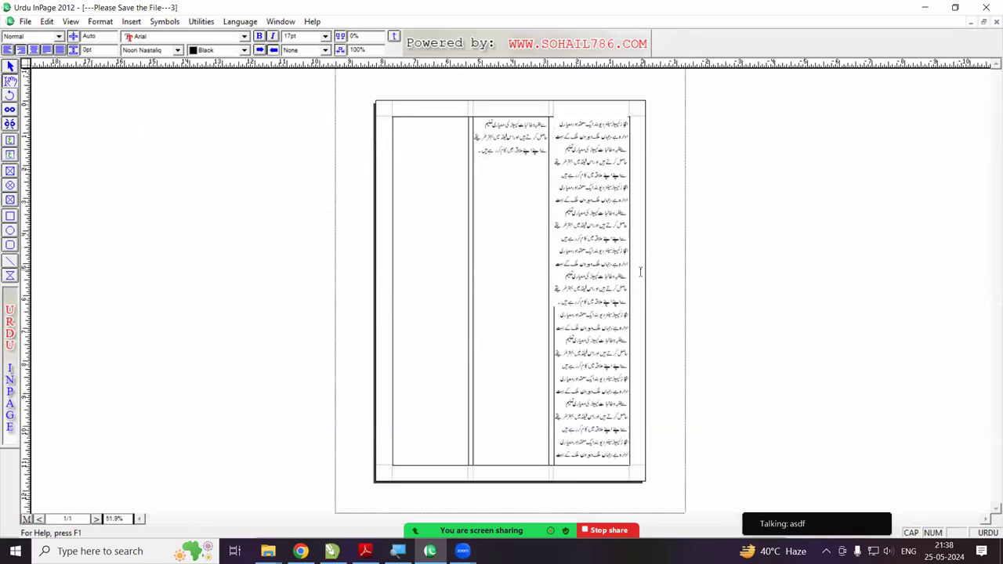
key("ctrl+v")
key("ctrl+v")
key("ctrl+v")
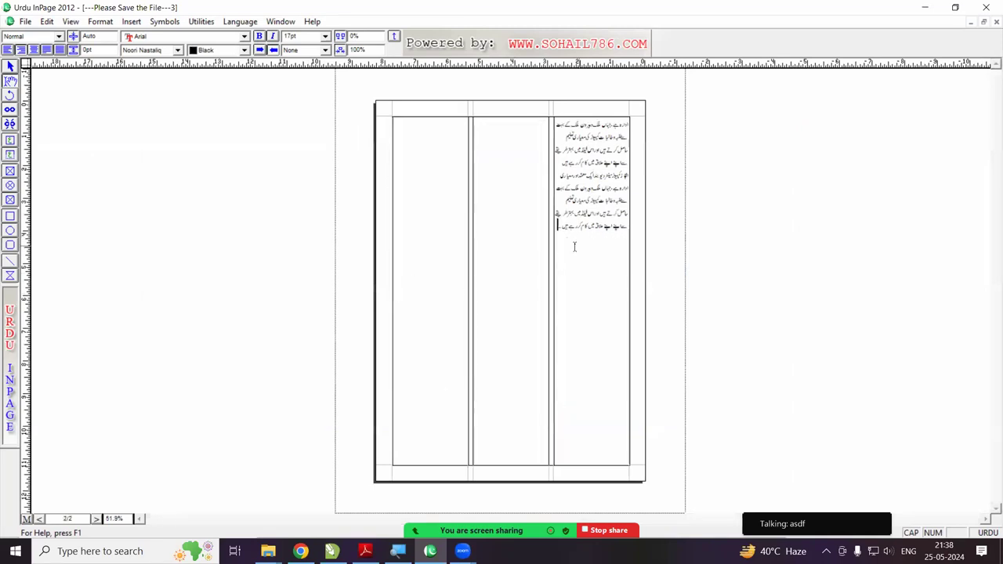
- Continue pasting the copied paragraph on page 2 until its first two columns are full and the text runs into the third
key("ctrl+v")
key("ctrl+v")
key("ctrl+v")
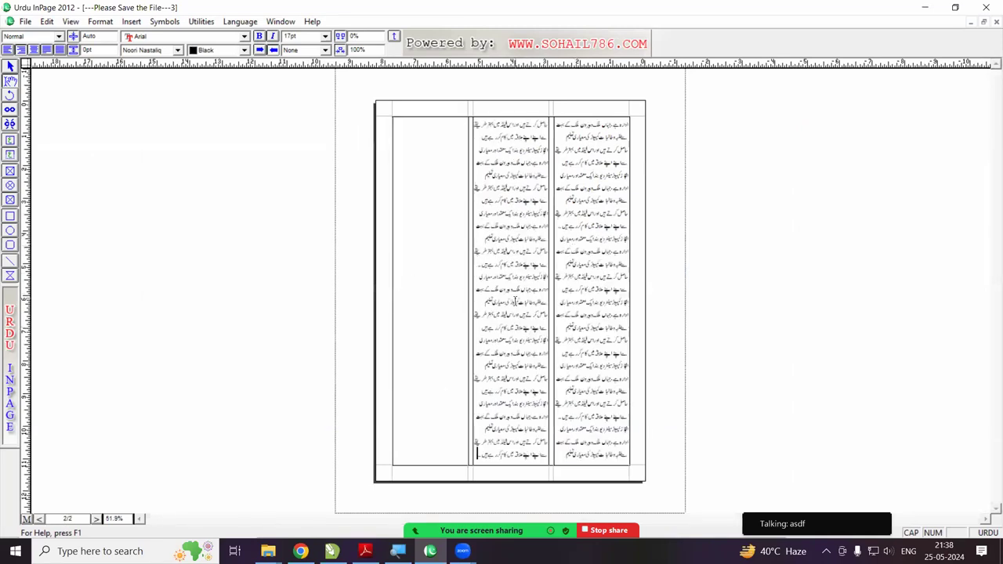
key("ctrl+v")
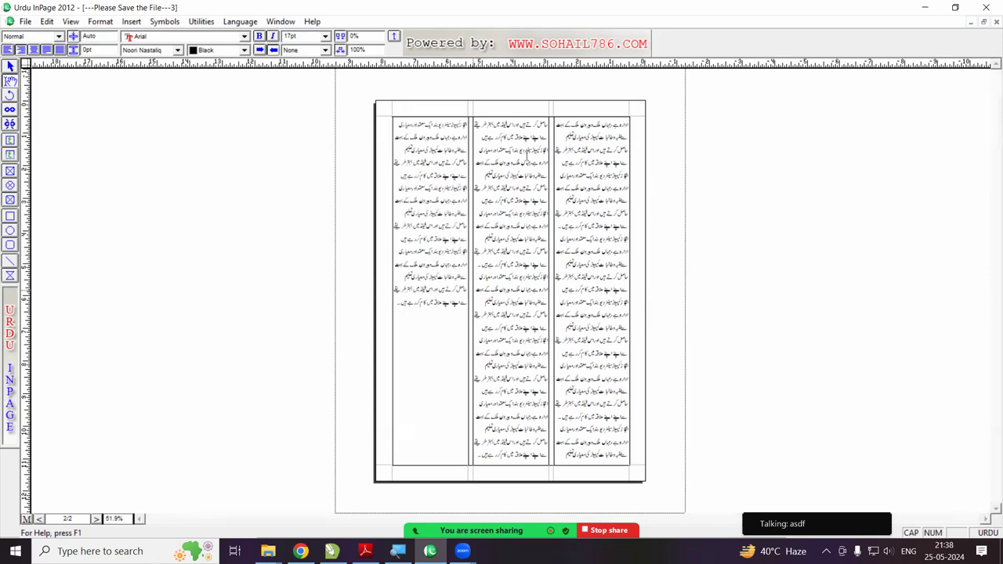
- Apply justified alignment to the Urdu text across the three columns and magnify the page to 150%
right_click(525, 134)
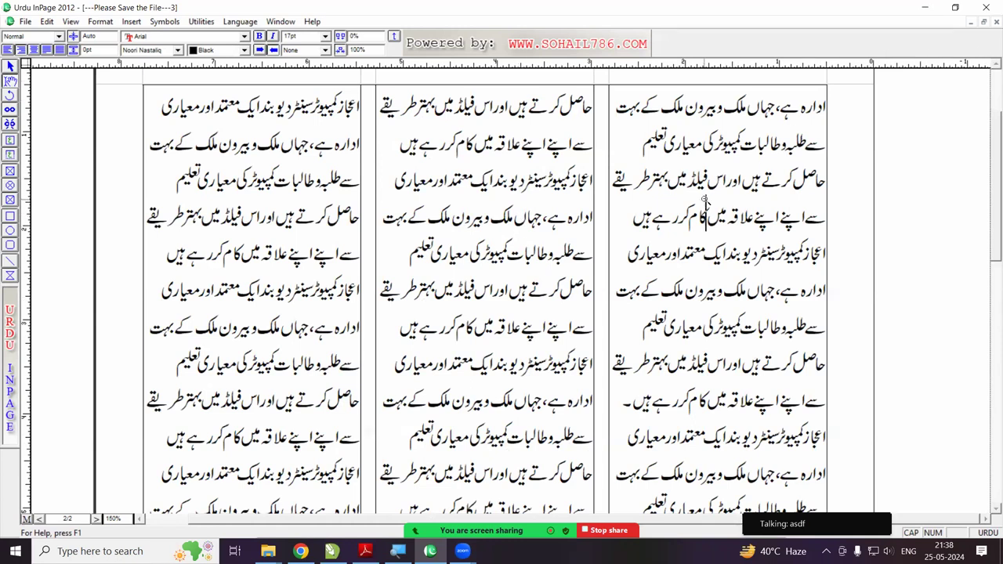
key("ctrl+0")
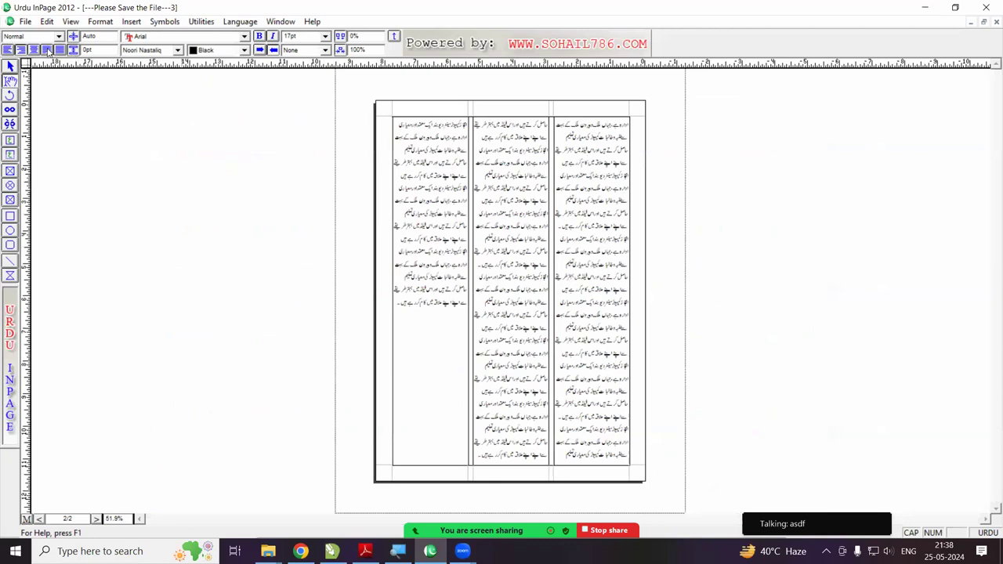
left_click(49, 52)
key("ctrl+1")
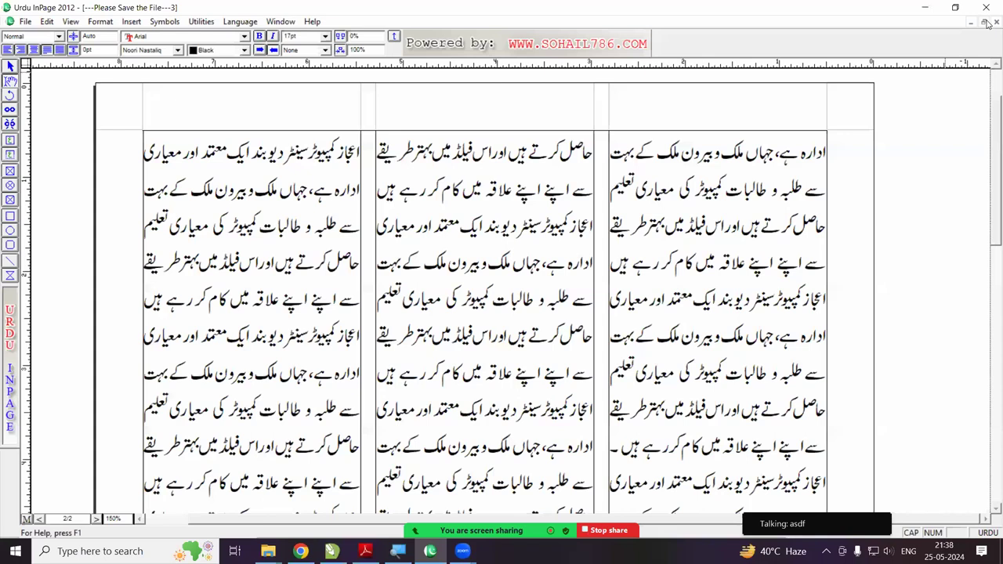
- Close the filled three-column document without saving and create a blank single-column A4 document without an automatic text box
left_click(987, 22)
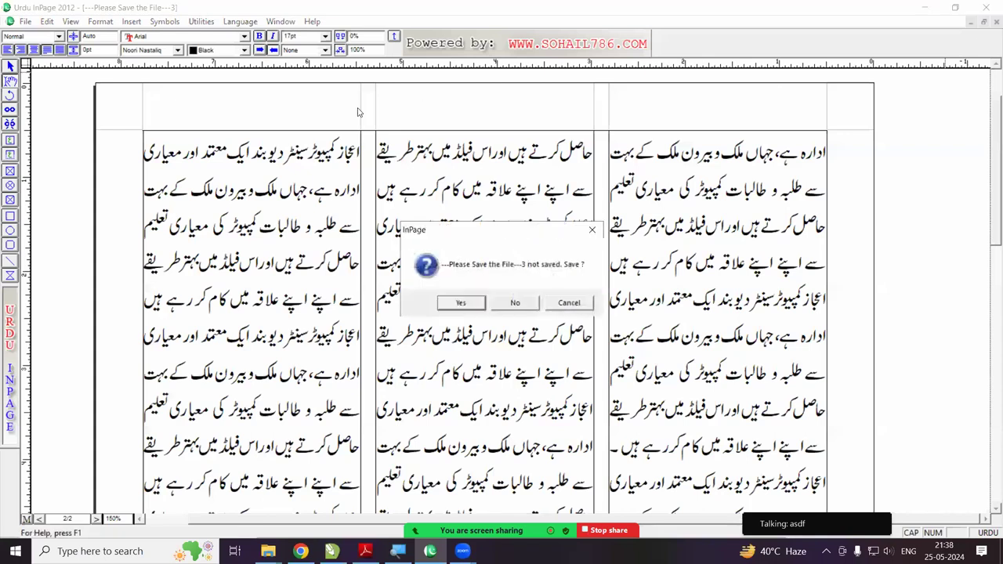
left_click(515, 303)
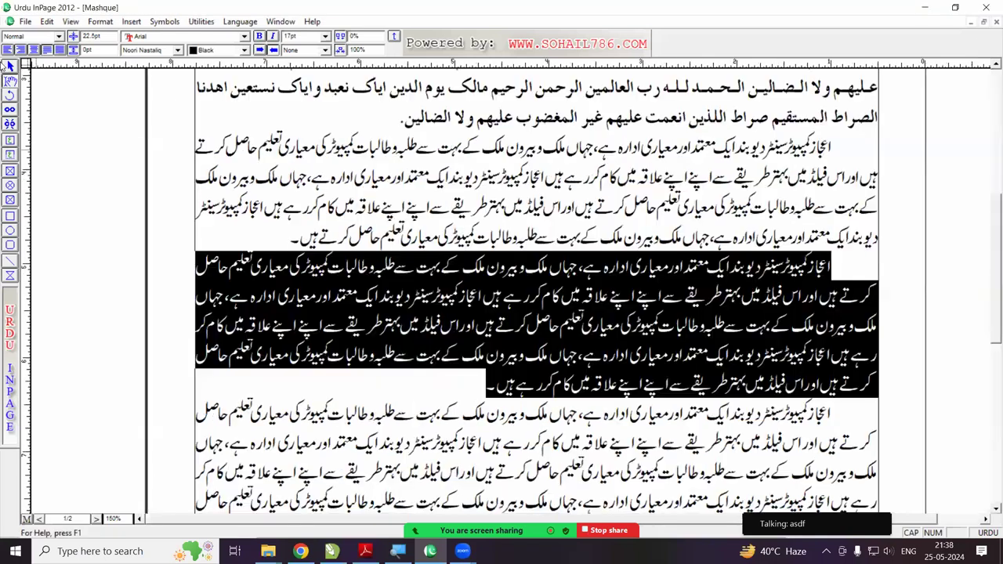
left_click(26, 22)
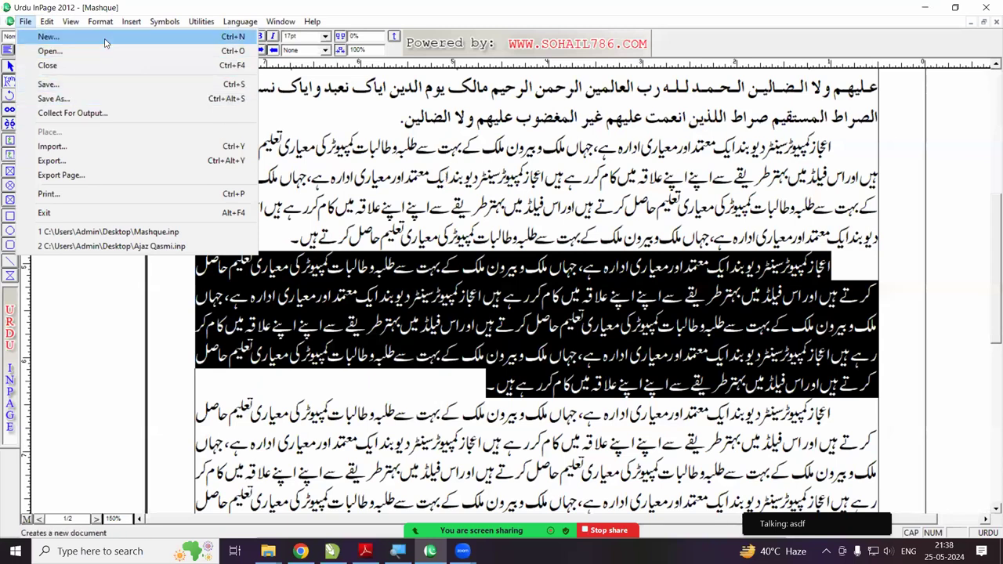
key("Return")
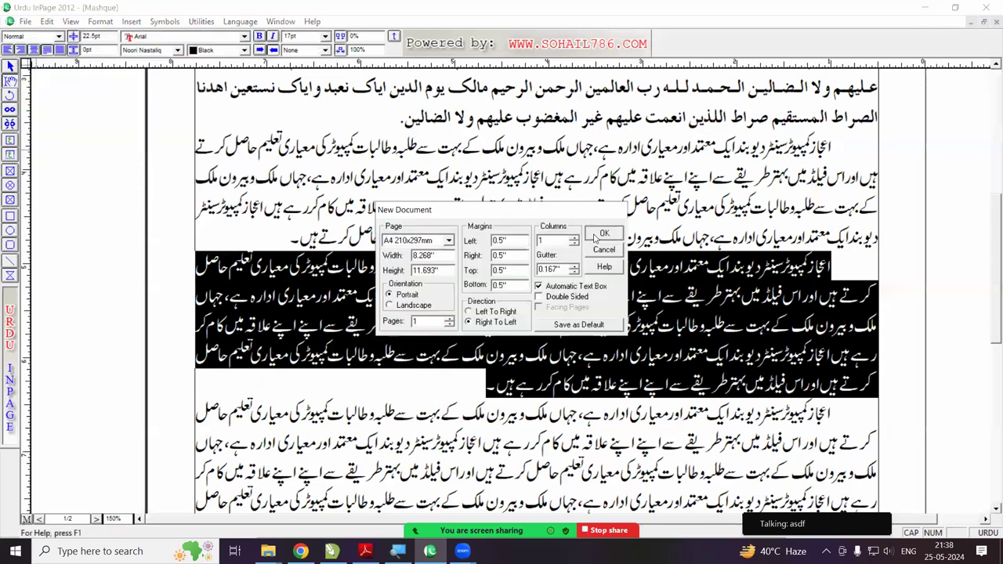
key("Return")
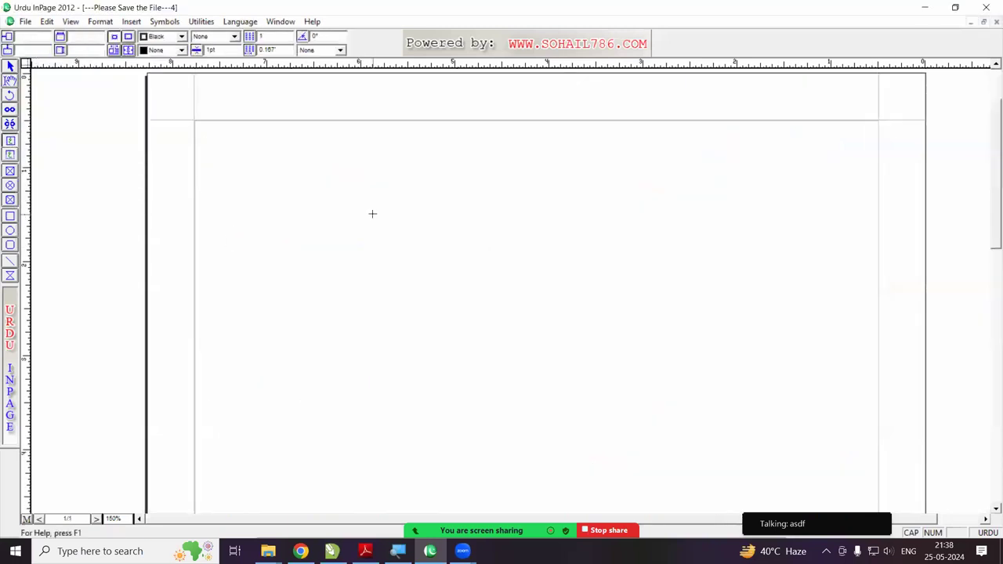
- Draw a text box about 5.18" wide and 2.88" high on the page and divide it into 3 columns
left_click_drag(323, 203, 811, 474)
left_click(10, 67)
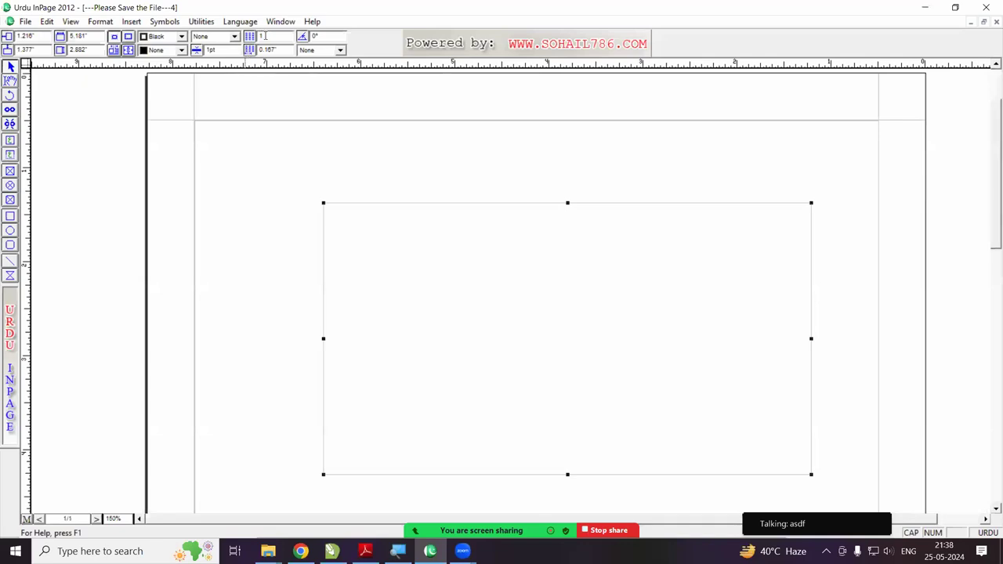
type("3")
key("Return")
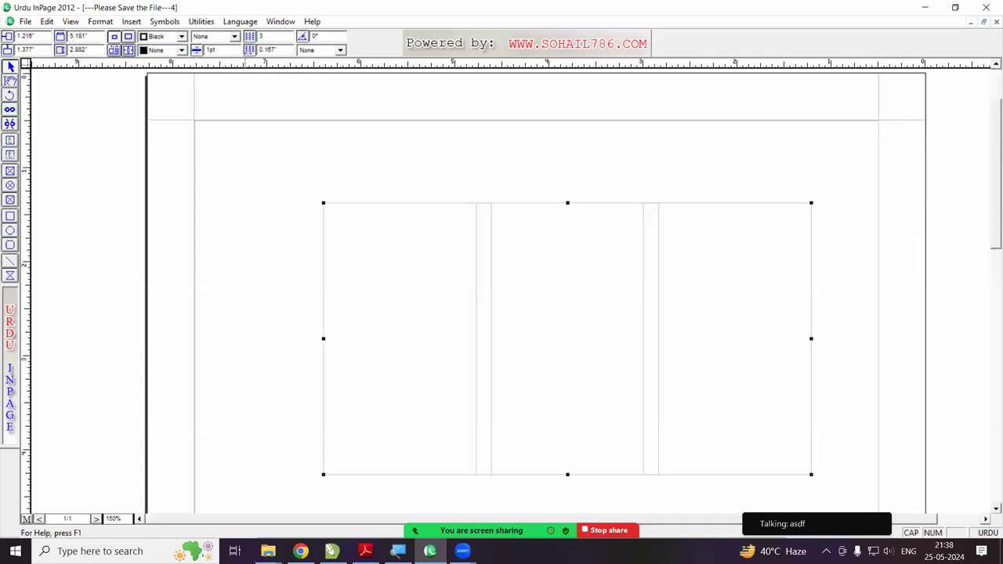
- Reposition the three-column text box in the upper part of the page, at about 1.62" horizontally and 1.82" vertically
key("ctrl+0")
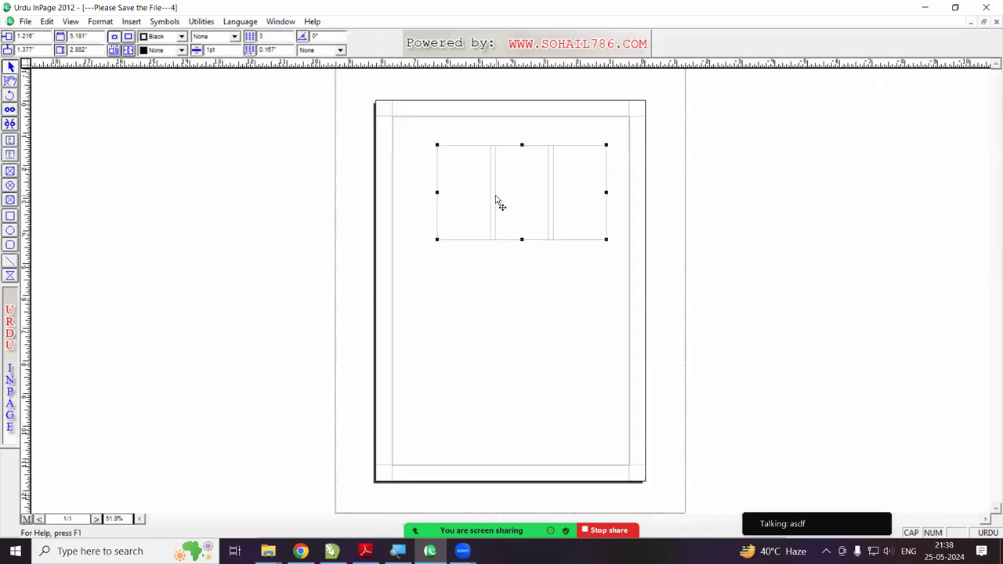
left_click_drag(496, 201, 475, 238)
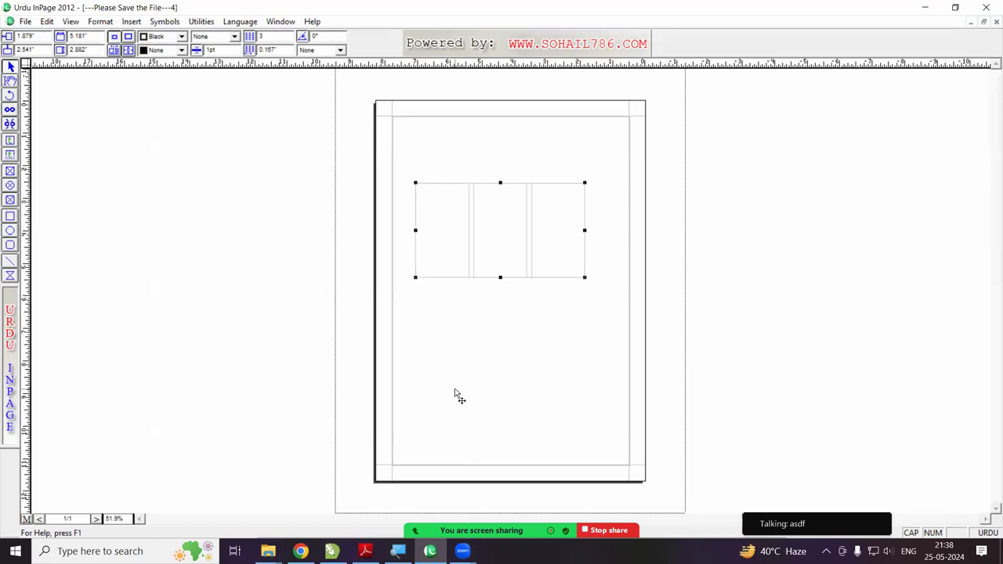
left_click_drag(478, 227, 487, 203)
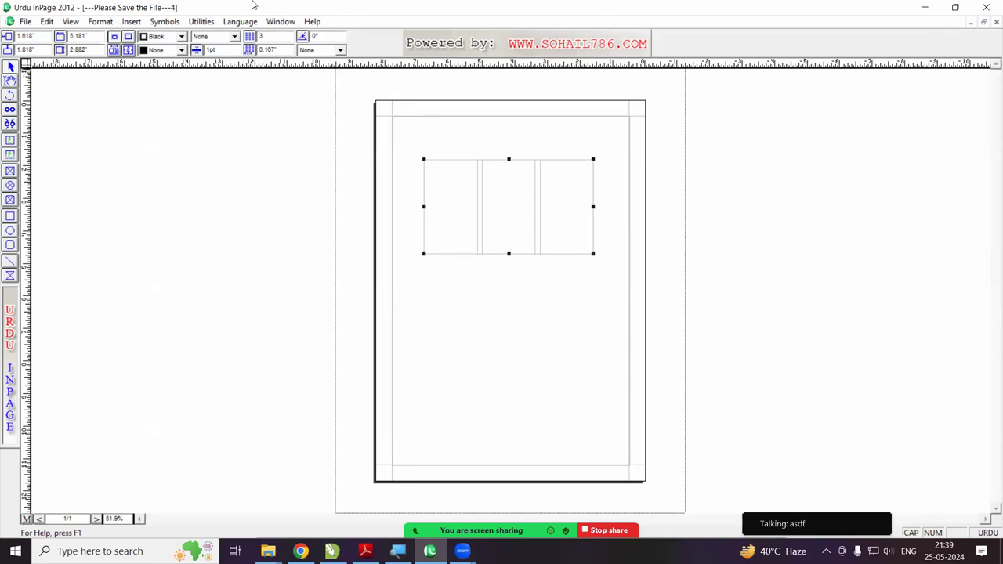
- Create a new A4 portrait document with 2 columns and a 0.5" gutter, and inspect its column layout up close
left_click(25, 22)
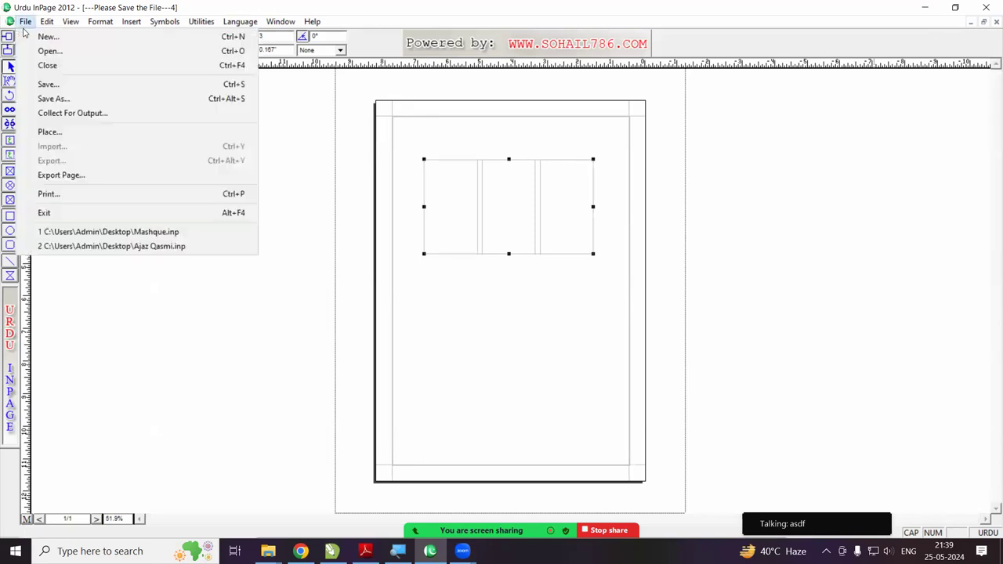
left_click(40, 36)
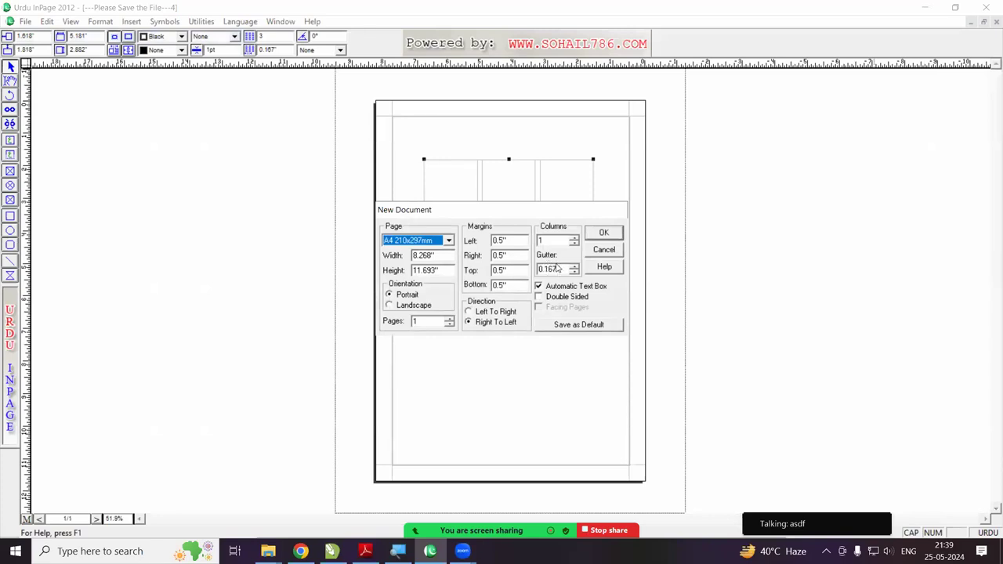
left_click(573, 240)
double_click(560, 269)
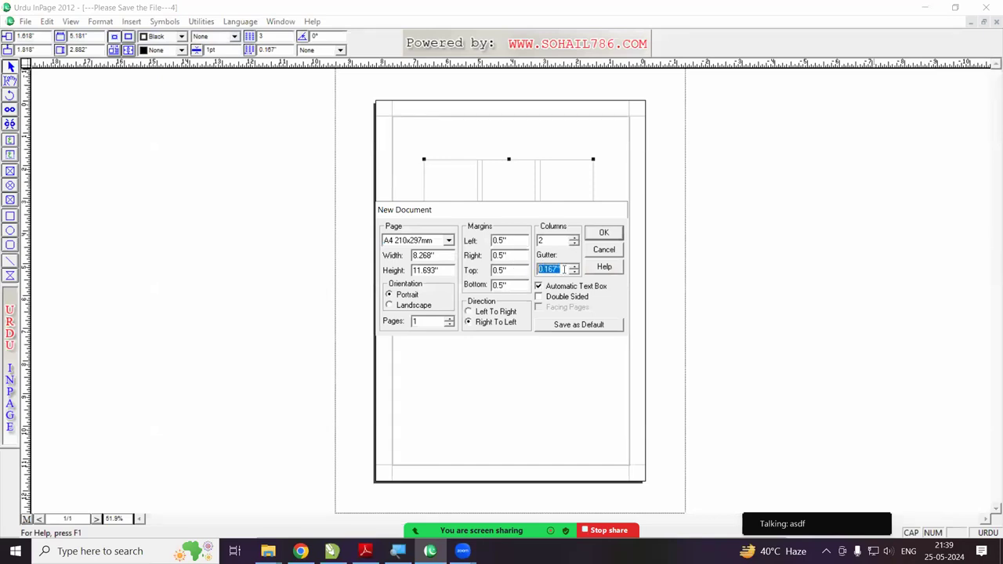
type(".5")
left_click(603, 233)
right_click(596, 236)
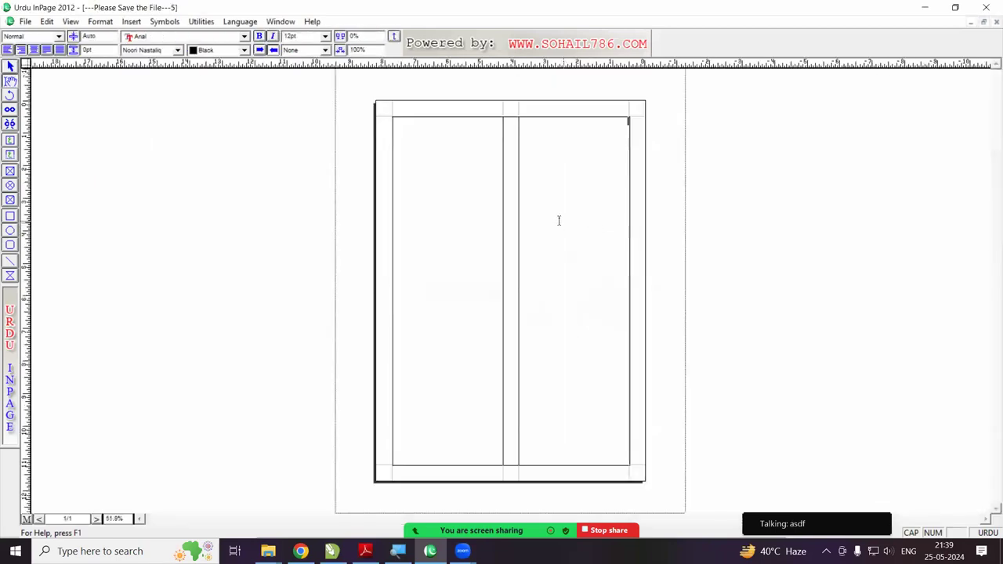
right_click(514, 100)
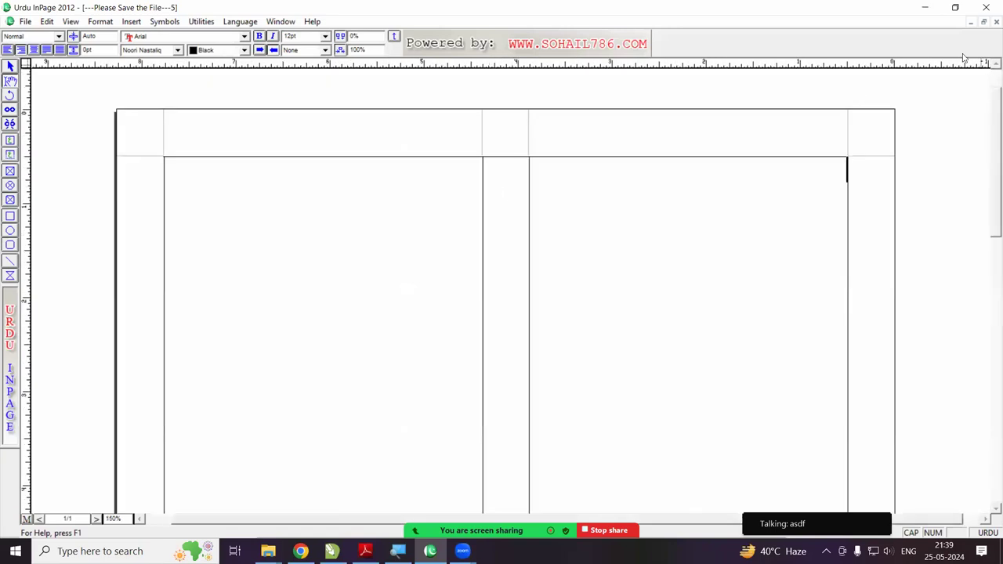
- Close the two-column document, create a single-column A4 document with Automatic Text Box turned off, and activate the text-editing tool
left_click(994, 21)
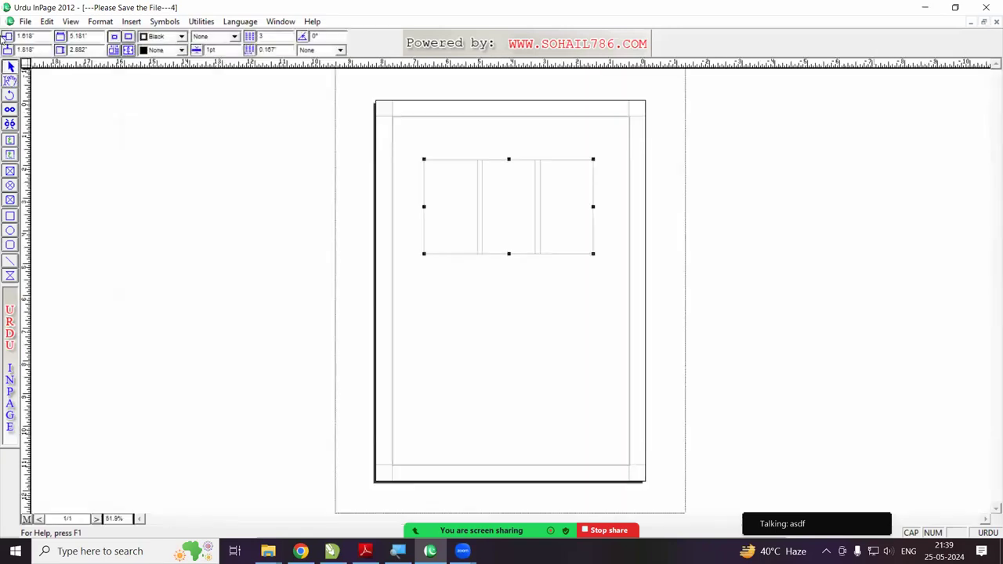
left_click(25, 21)
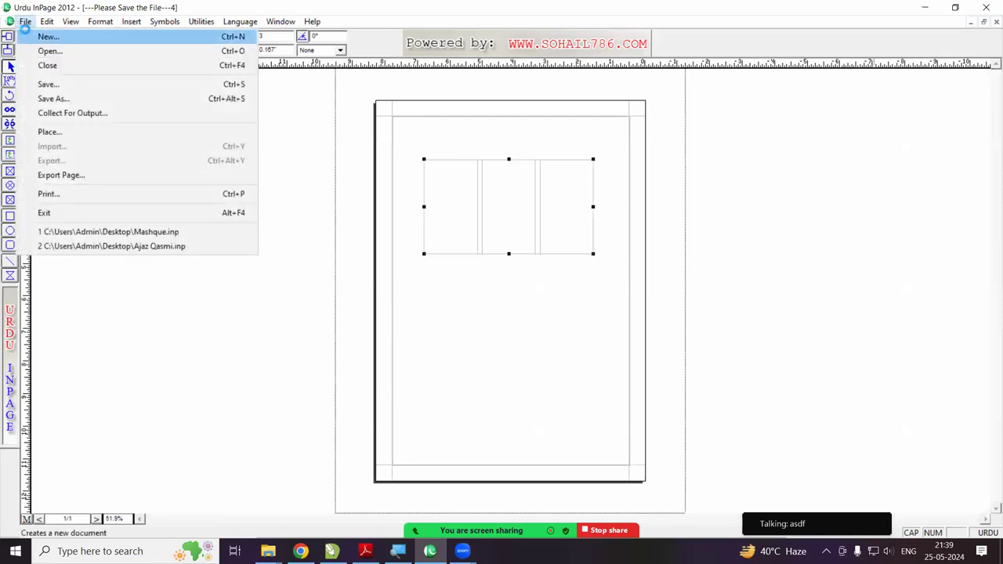
left_click(32, 36)
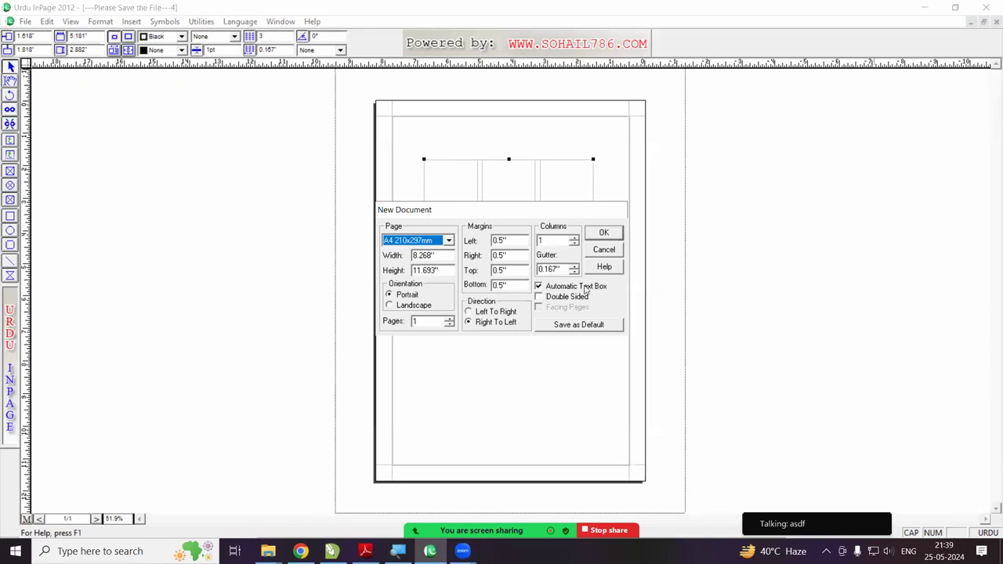
left_click(545, 287)
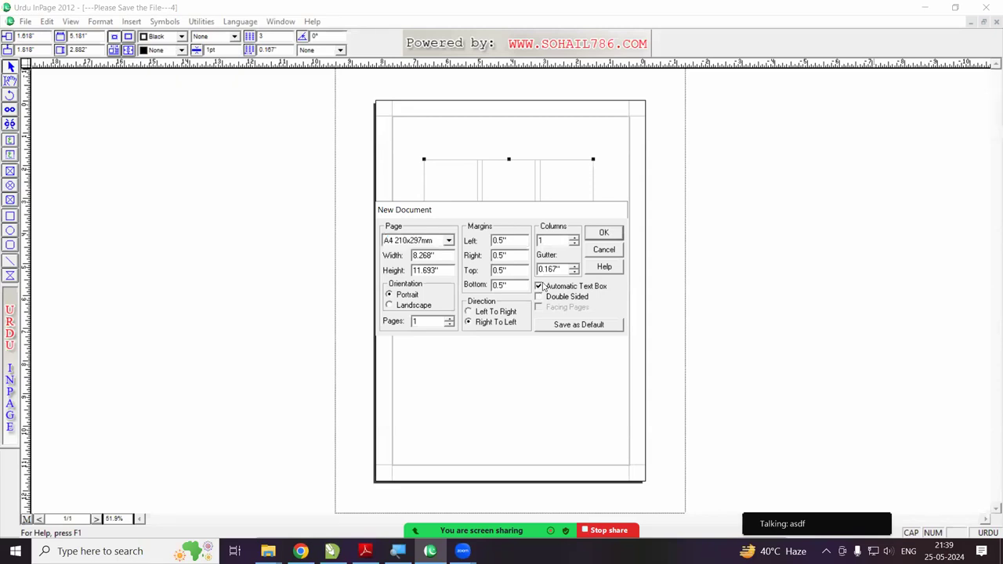
left_click(600, 235)
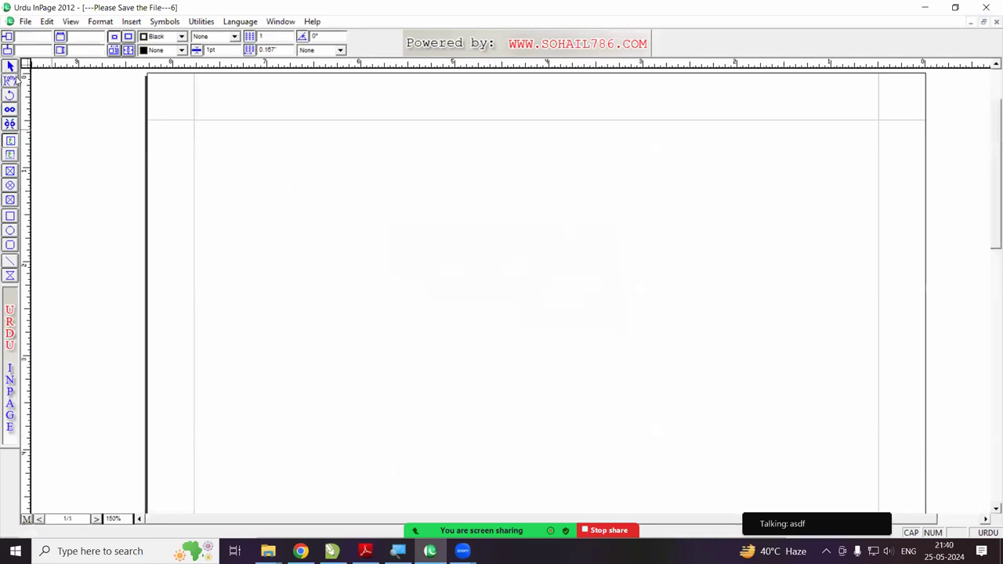
left_click(10, 81)
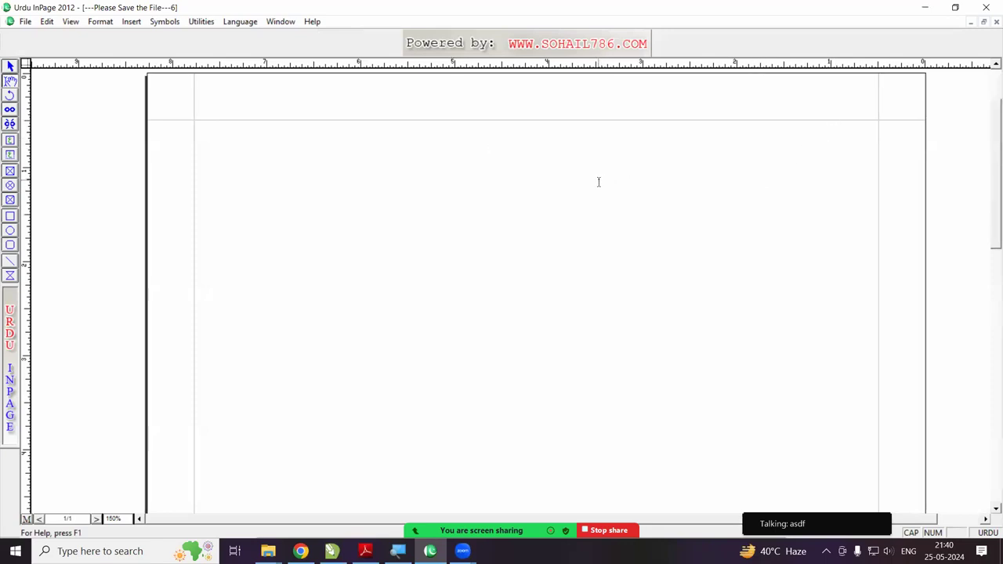
- Turn off Automatic Text Box in the settings for another new document, save them as default, and create the document
left_click(25, 21)
left_click(27, 38)
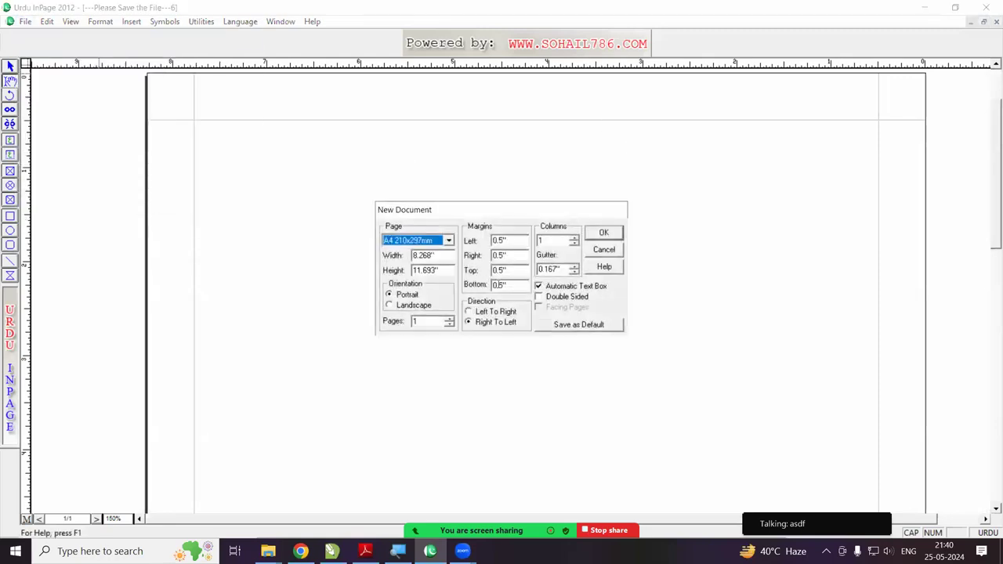
left_click(539, 287)
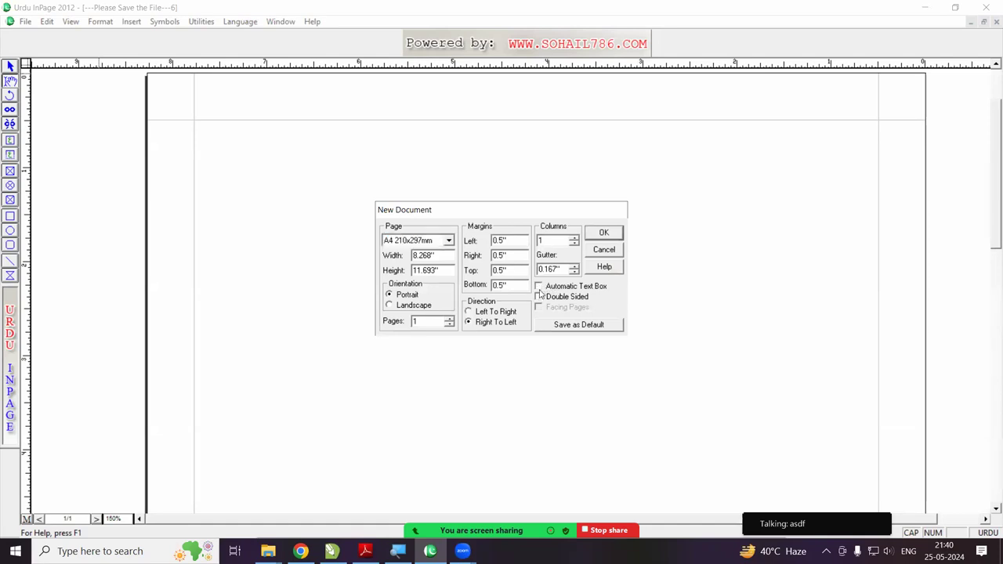
left_click(558, 326)
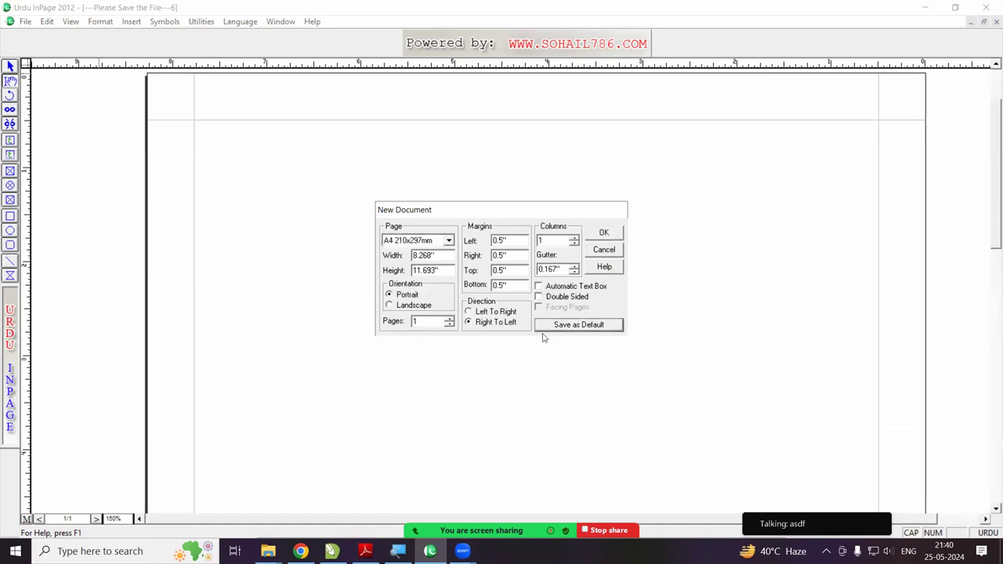
left_click(603, 232)
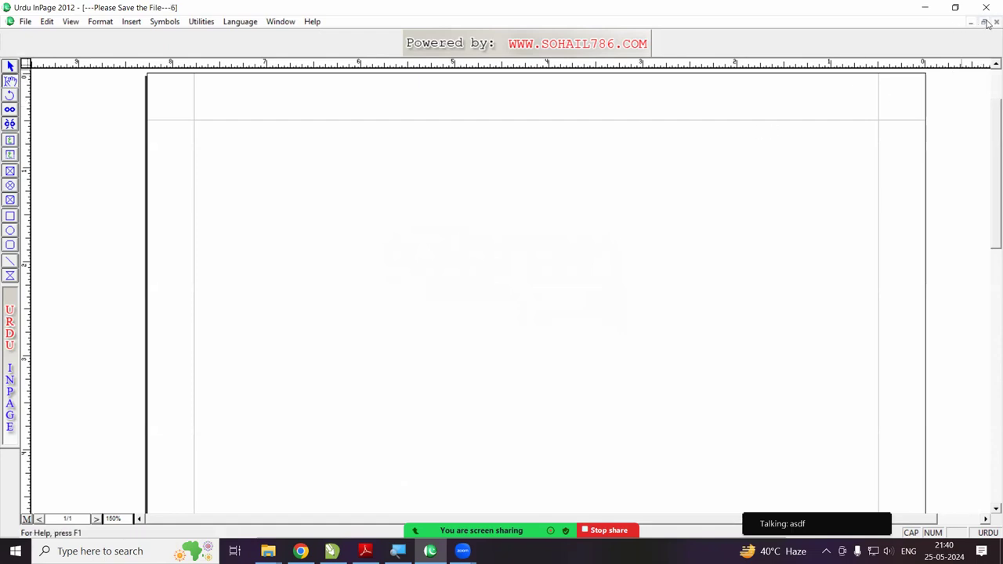
- Close all open documents, including Mashque, discarding the changes in the unsaved document with the three-column text box
left_click(985, 22)
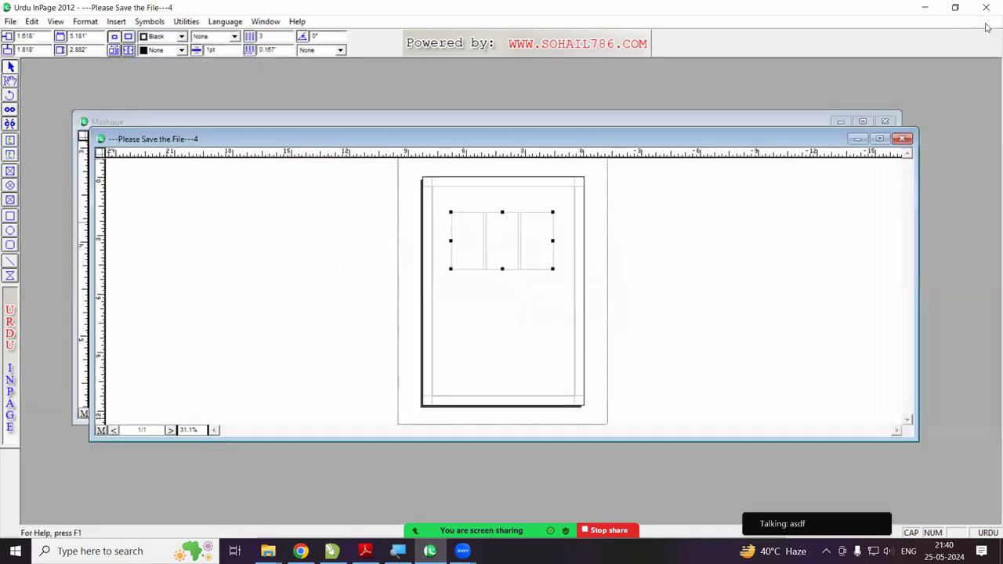
left_click(895, 138)
left_click(515, 302)
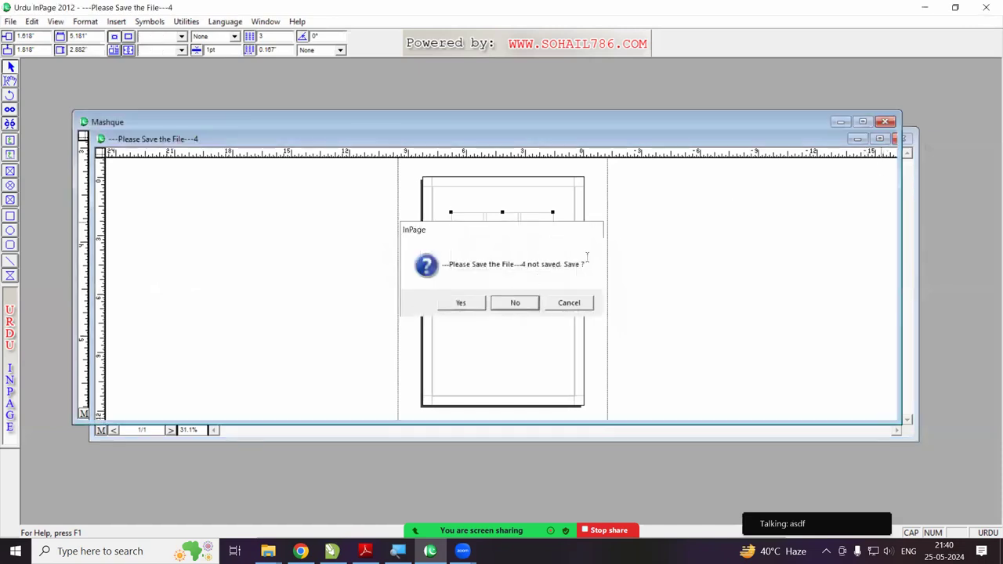
left_click(889, 121)
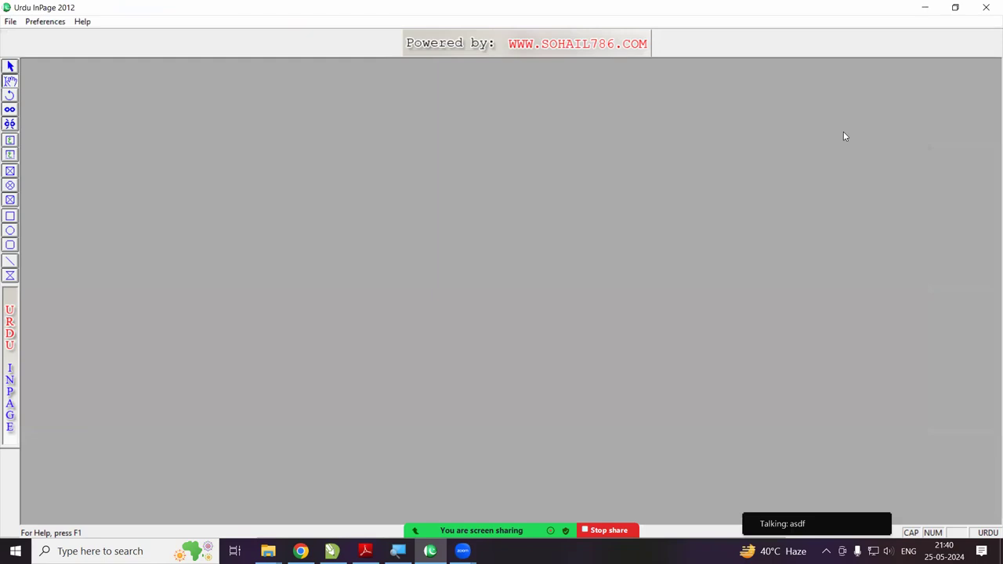
- Create a new blank document with the saved default settings
left_click(11, 22)
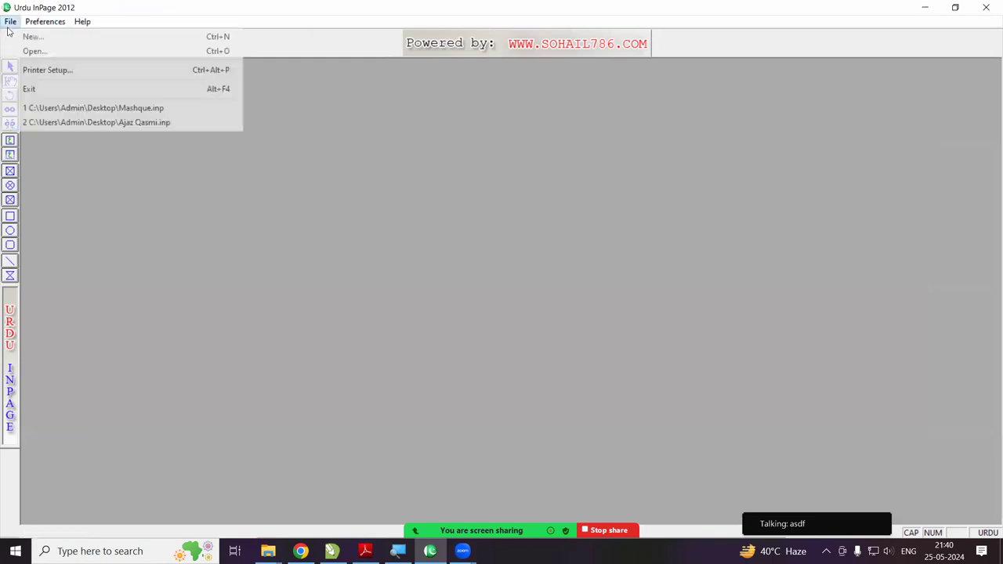
left_click(15, 37)
left_click(600, 234)
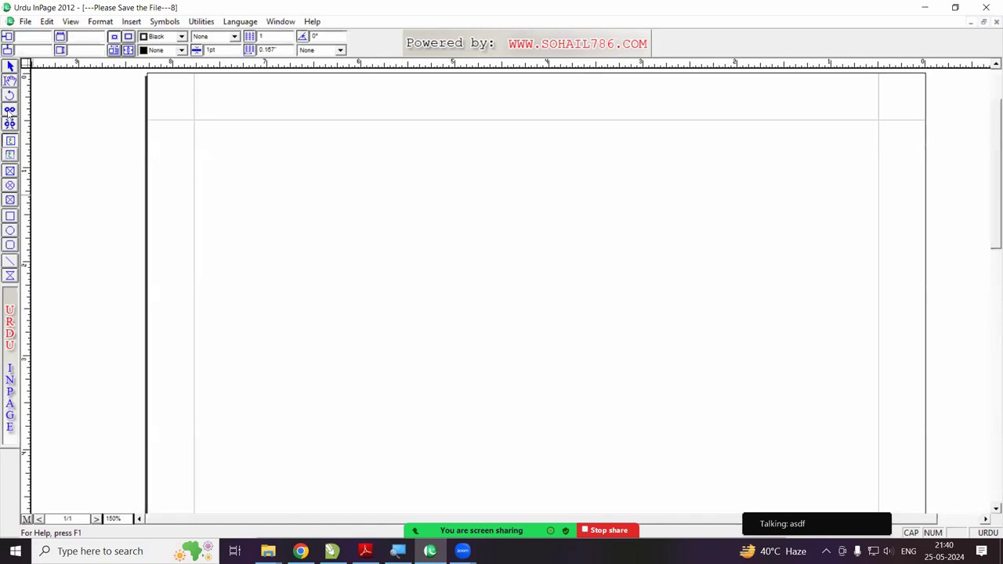
- Close the blank document, turn on Automatic Text Box for a new A4 document, save the settings as default, and create it
left_click(10, 67)
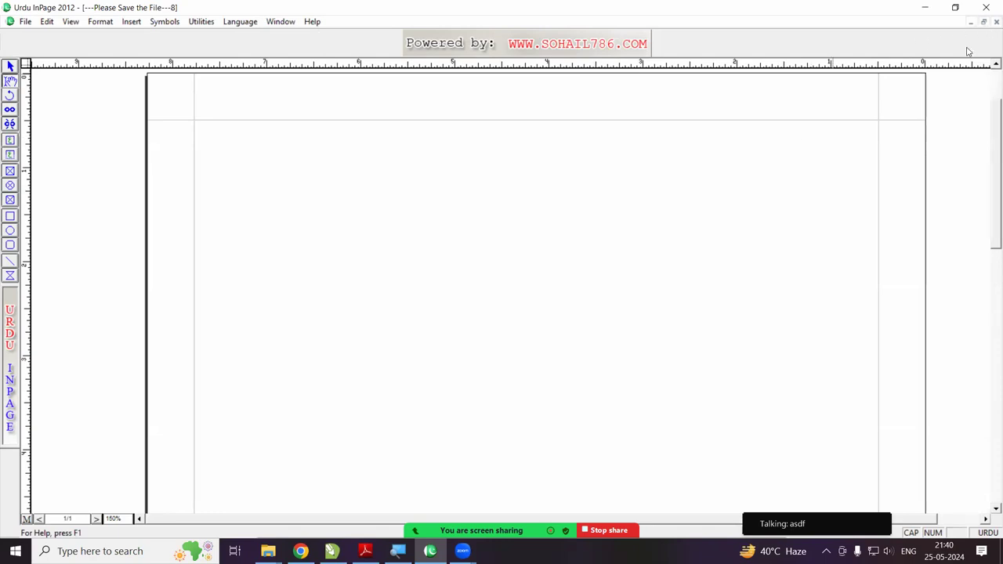
left_click(995, 22)
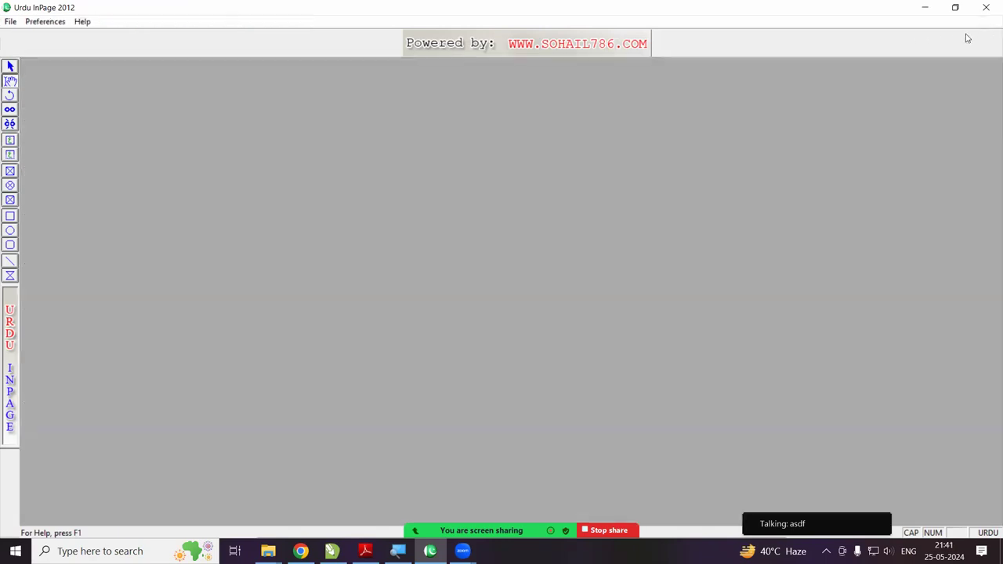
left_click(10, 21)
left_click(24, 37)
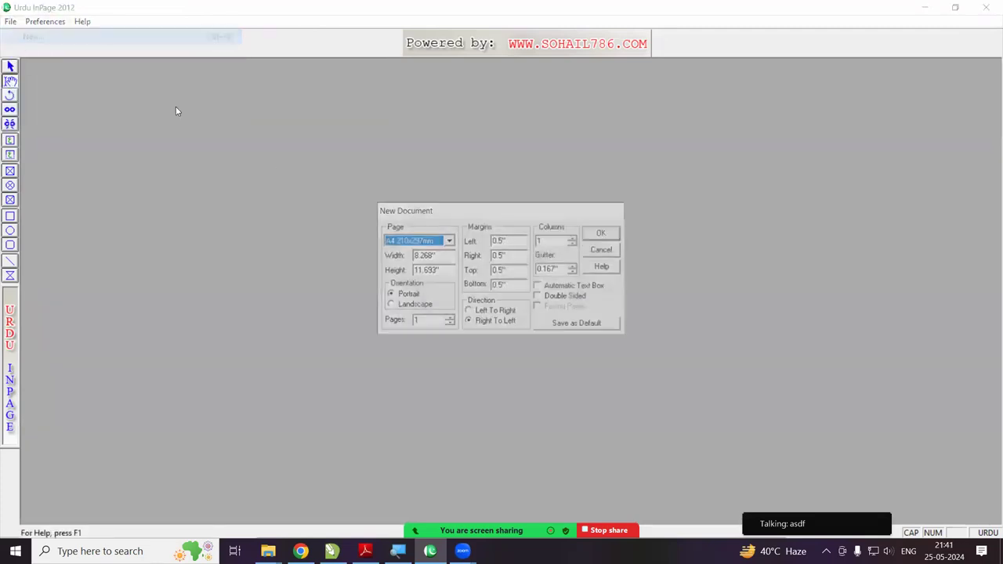
left_click(548, 288)
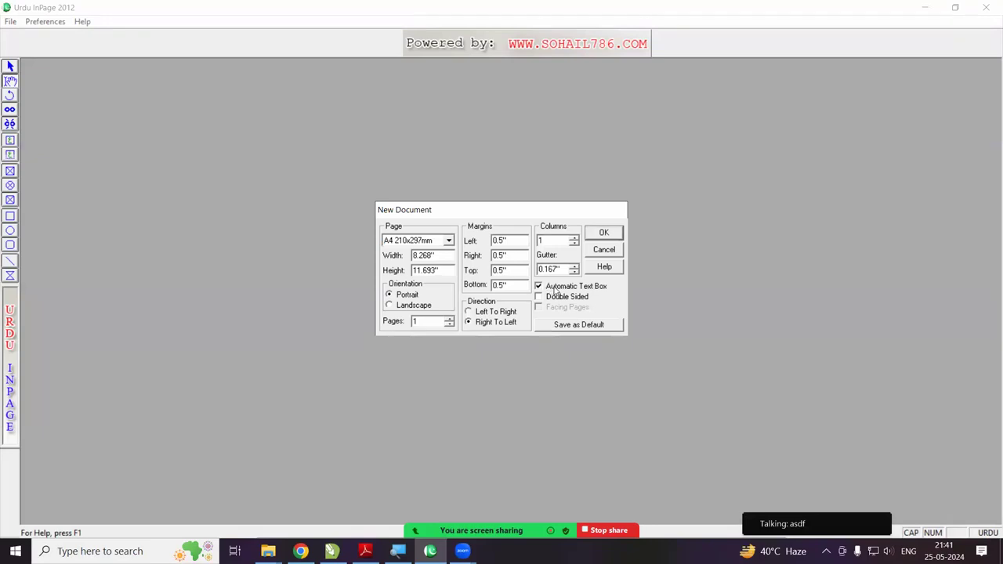
left_click(553, 325)
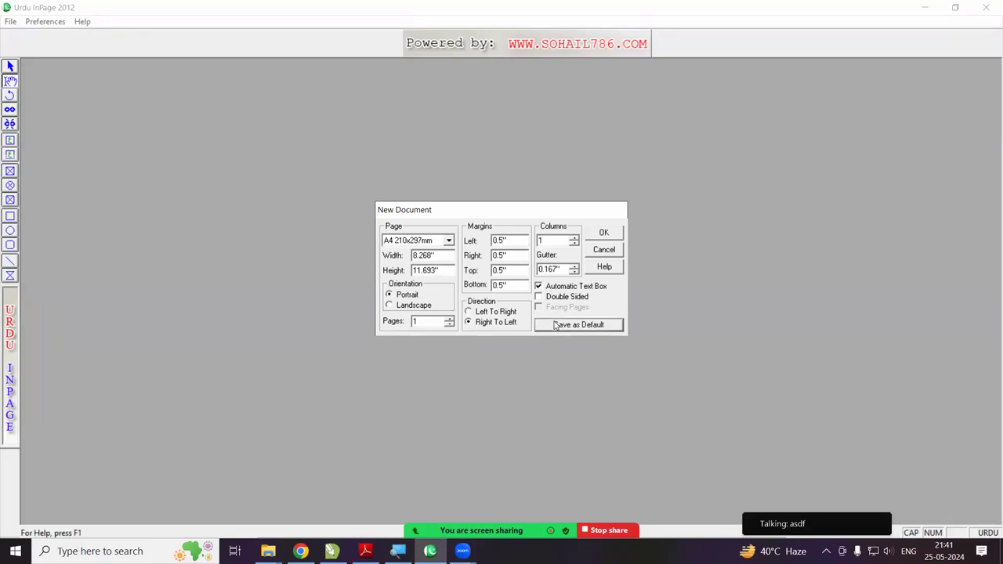
left_click(601, 233)
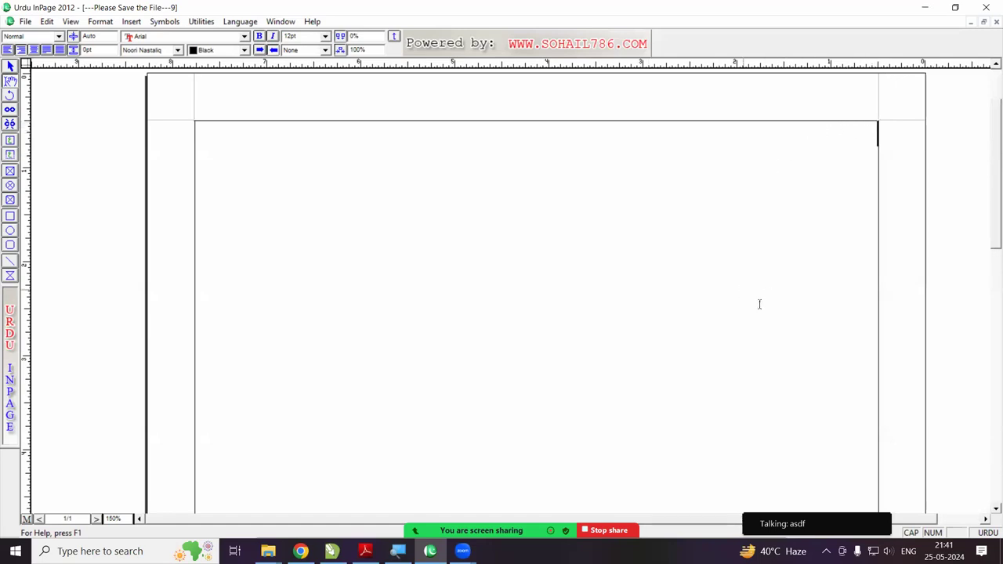
- Create another A4 document with Double Sided and Facing Pages turned on
left_click(25, 21)
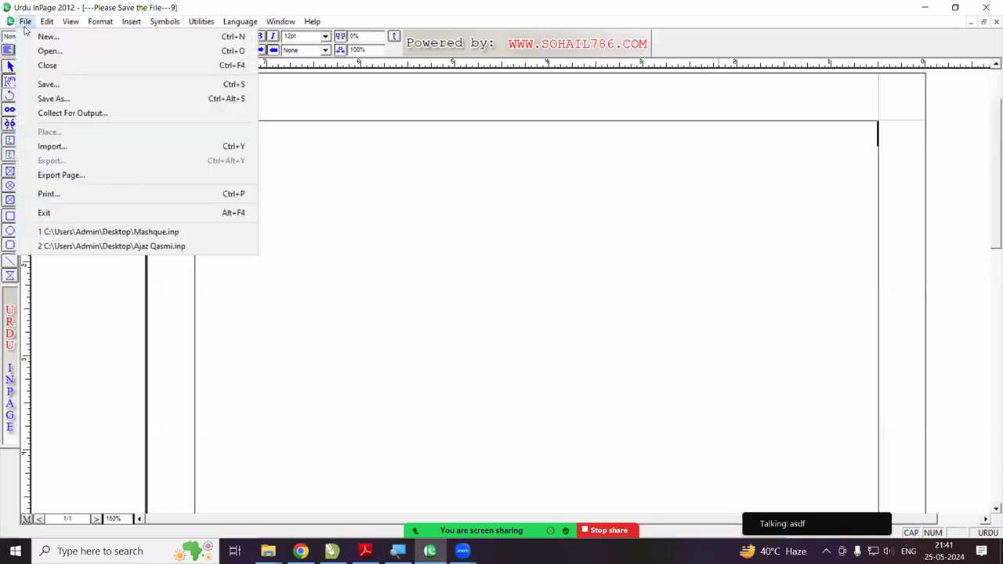
left_click(25, 36)
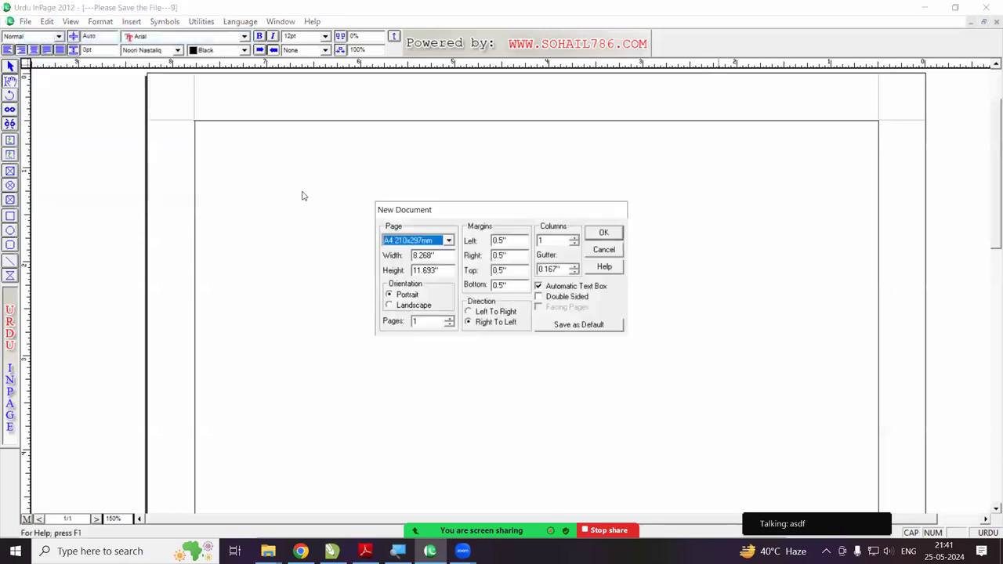
left_click(540, 297)
left_click(539, 308)
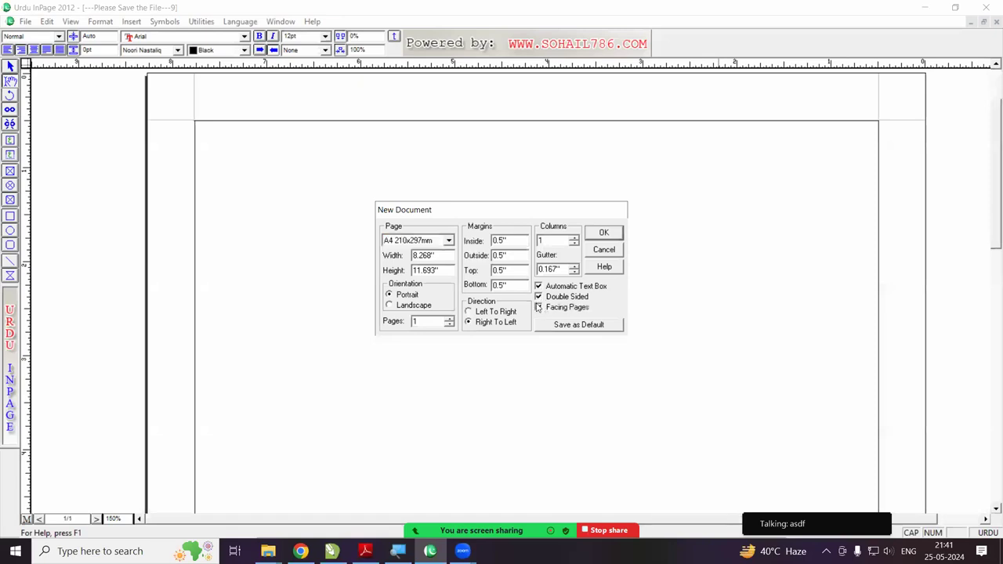
left_click(604, 235)
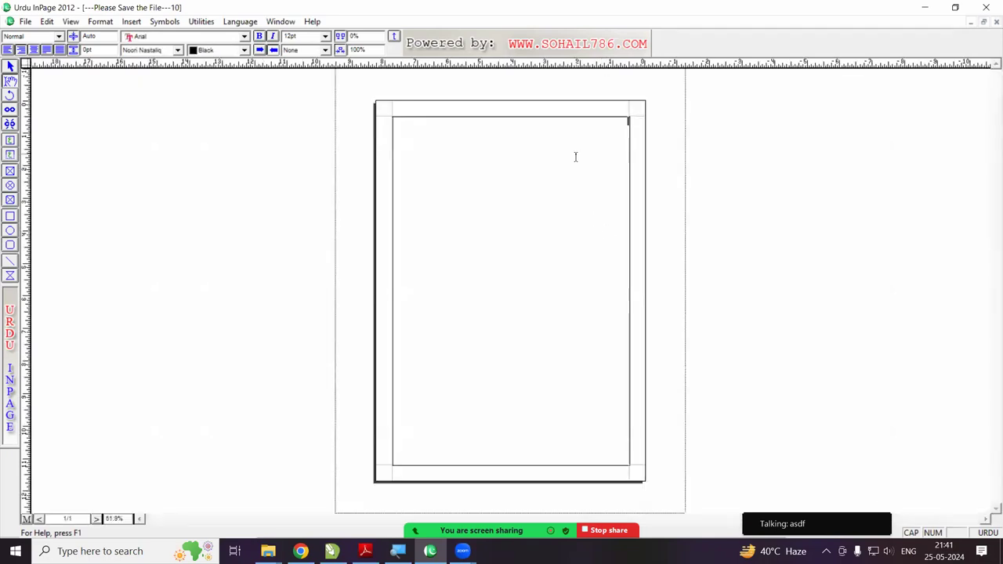
- Add blank lines until the text flows onto the facing pages 2 and 3, and close the document without saving
key("Return")
key("Return")
key("Return")
key("Return")
key("Return")
key("Return")
key("Return")
key("Return")
key("Return")
key("Return")
key("Return")
key("Return")
key("Return")
key("Return")
key("Return")
key("Return")
key("Return")
key("Return")
key("Return")
key("Return")
key("Return")
key("Return")
key("Return")
key("Return")
key("Return")
key("Return")
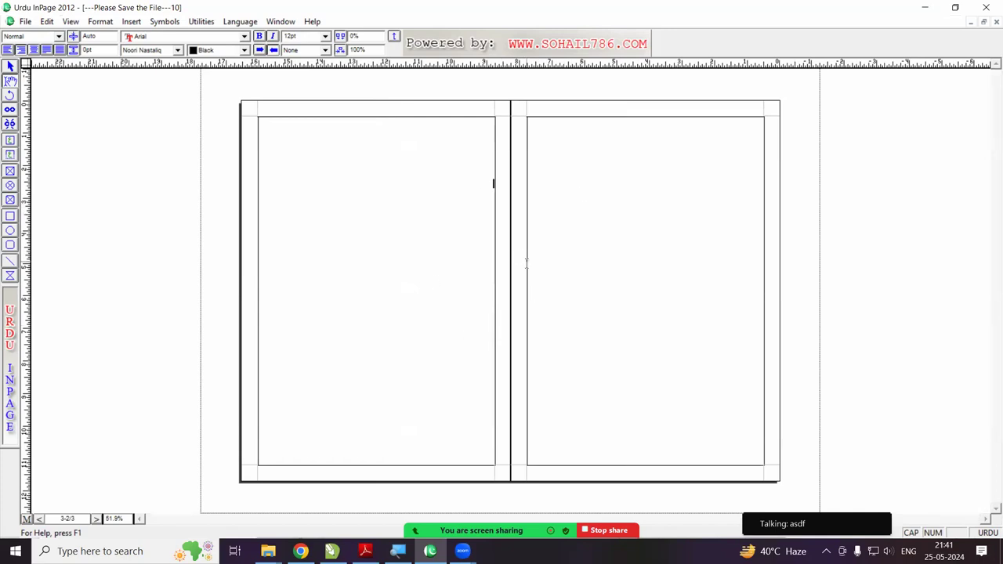
left_click(992, 22)
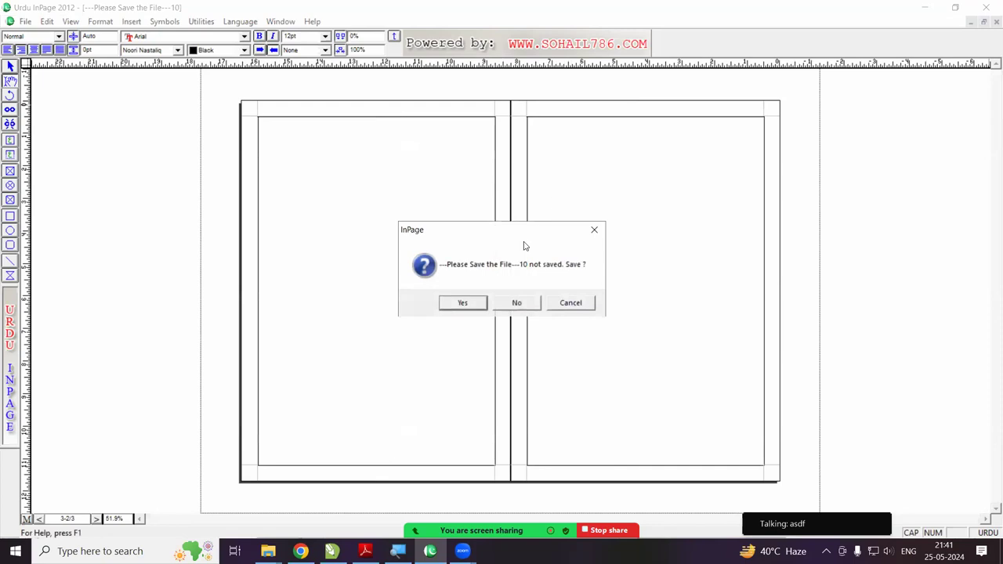
left_click(516, 303)
- Try Landscape orientation for a new A4 document, switch back to Portrait, and create the single-column document with Automatic Text Box on
left_click(23, 21)
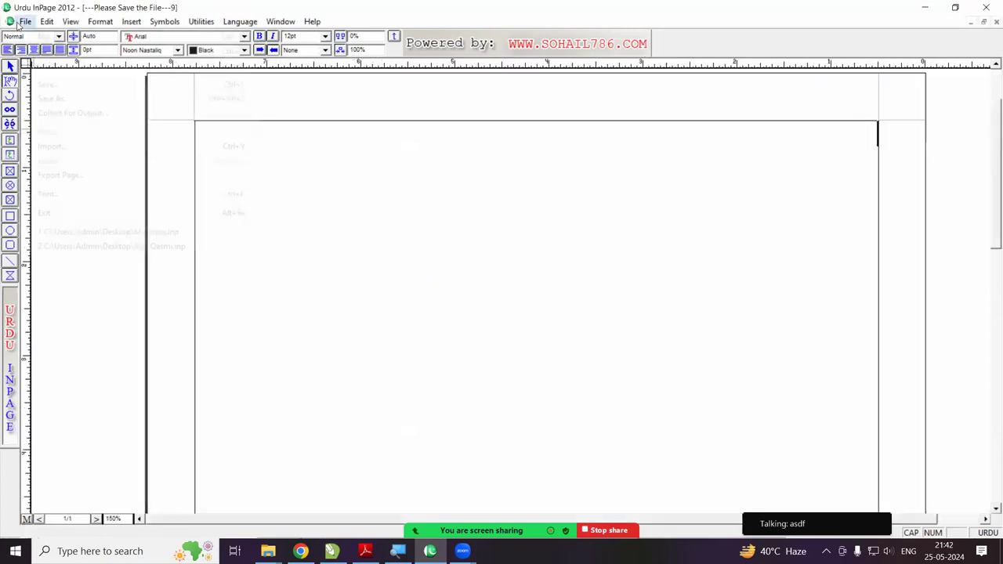
left_click(43, 36)
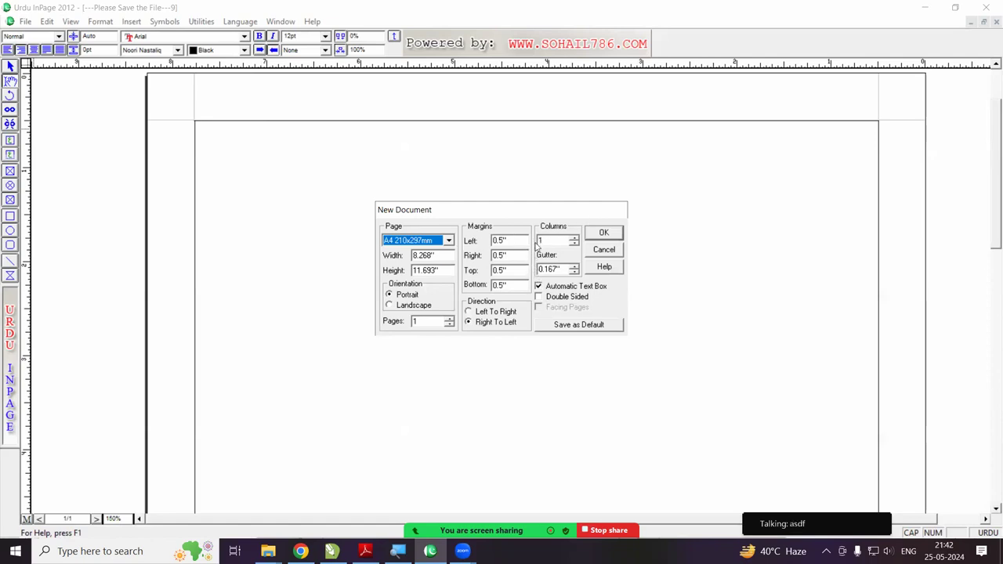
left_click(390, 306)
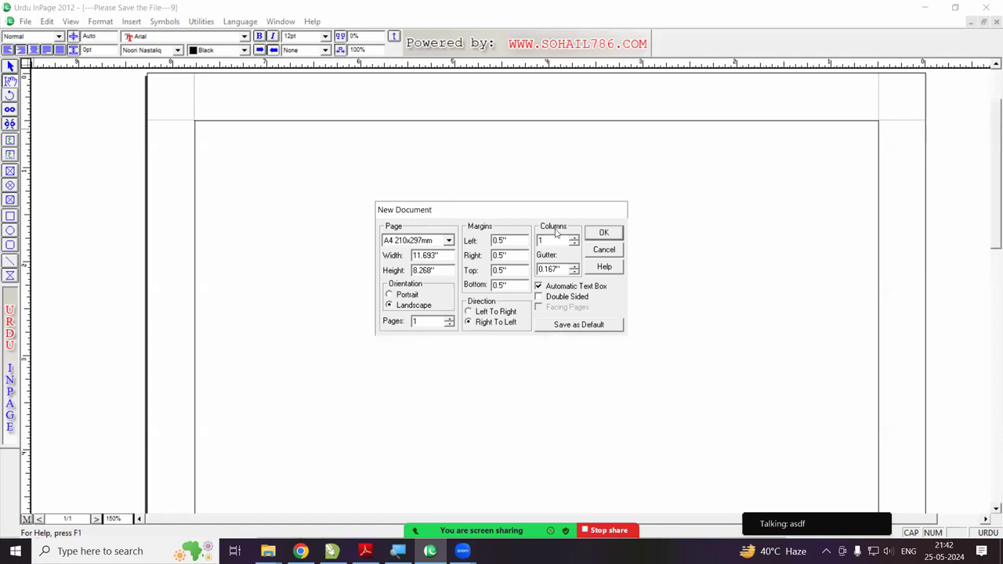
left_click(405, 297)
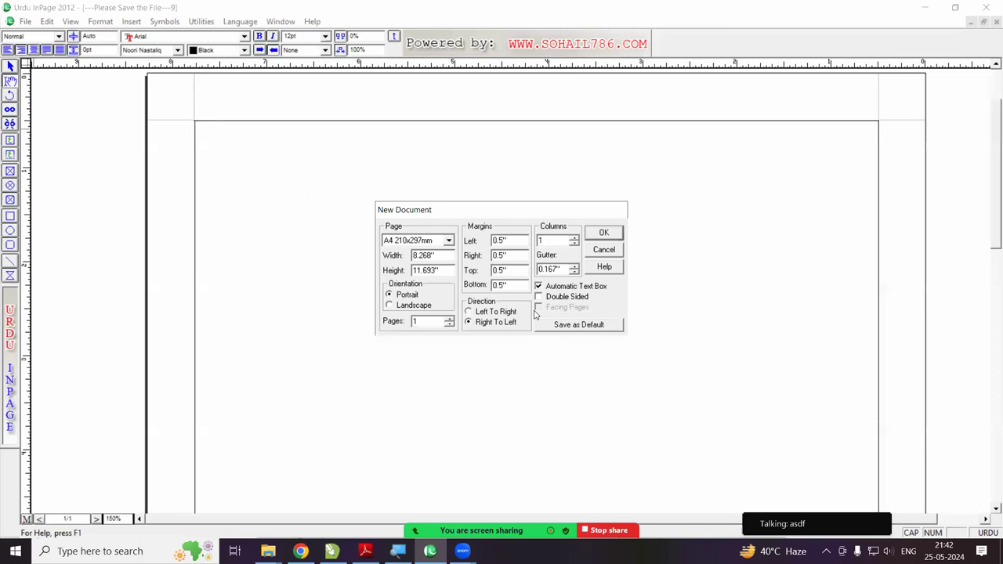
left_click(615, 235)
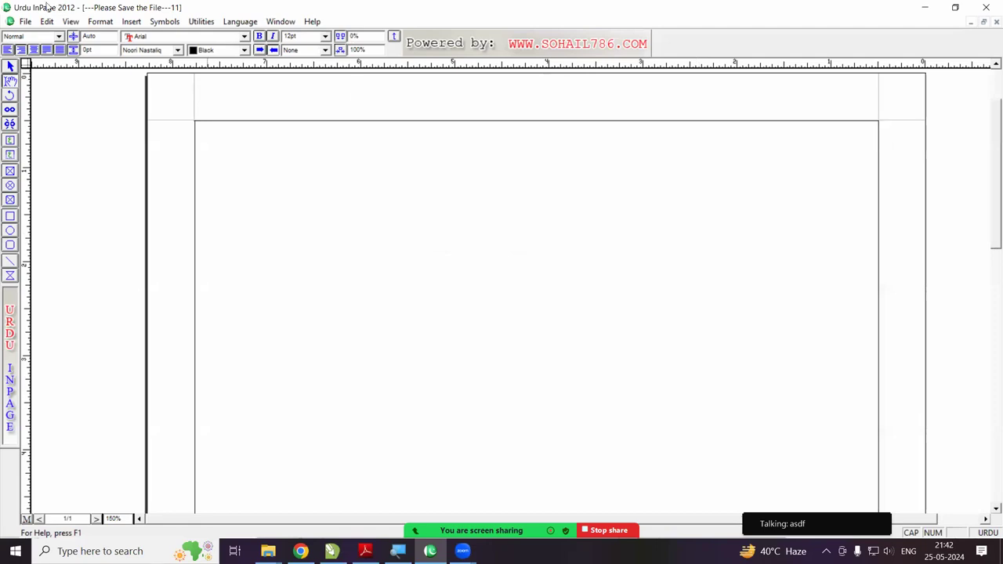
- Create one more blank document with the saved default settings
left_click(25, 21)
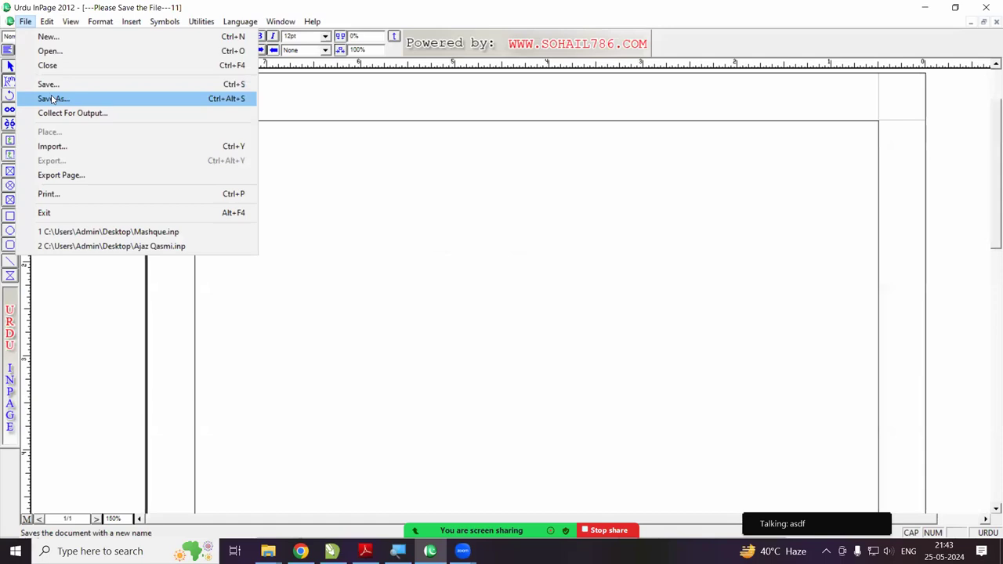
left_click(45, 42)
left_click(608, 237)
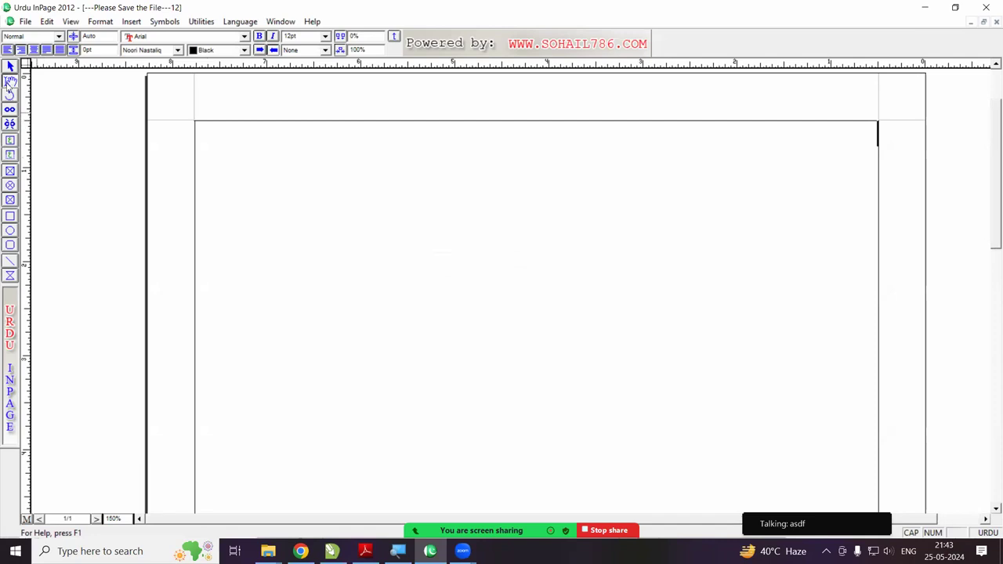
- Open the existing Mashque document from the Desktop
left_click(26, 21)
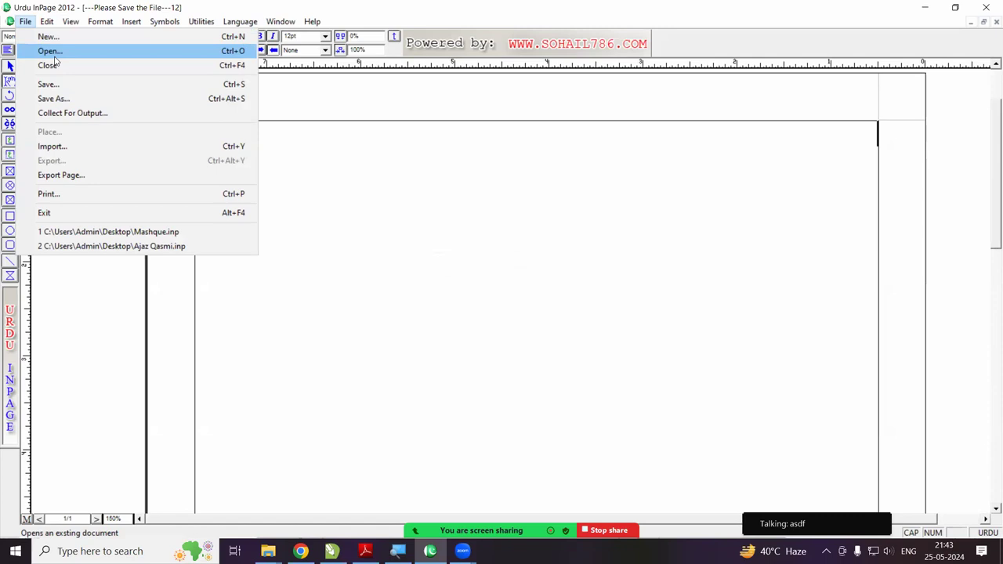
left_click(52, 51)
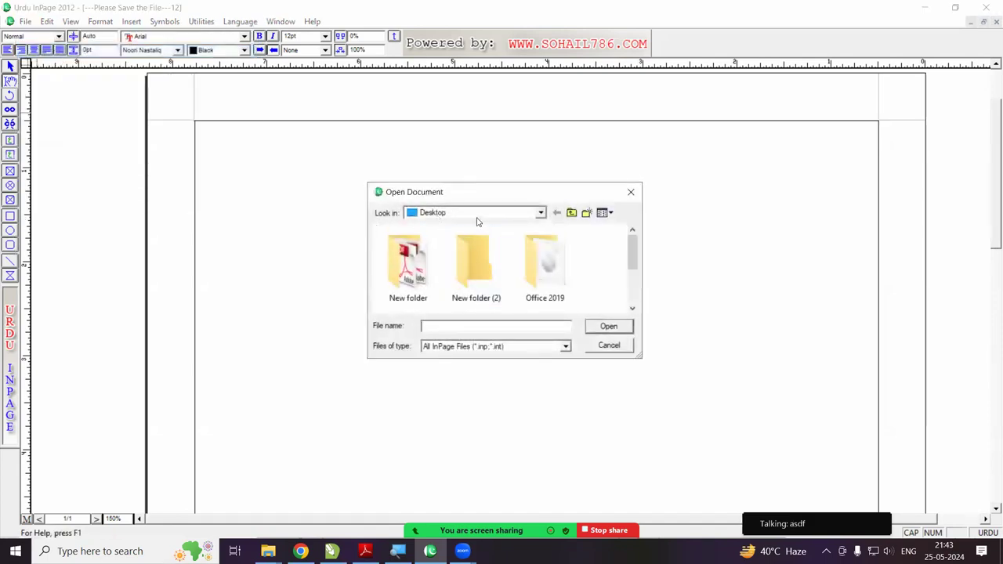
scroll(521, 266, "down", 2)
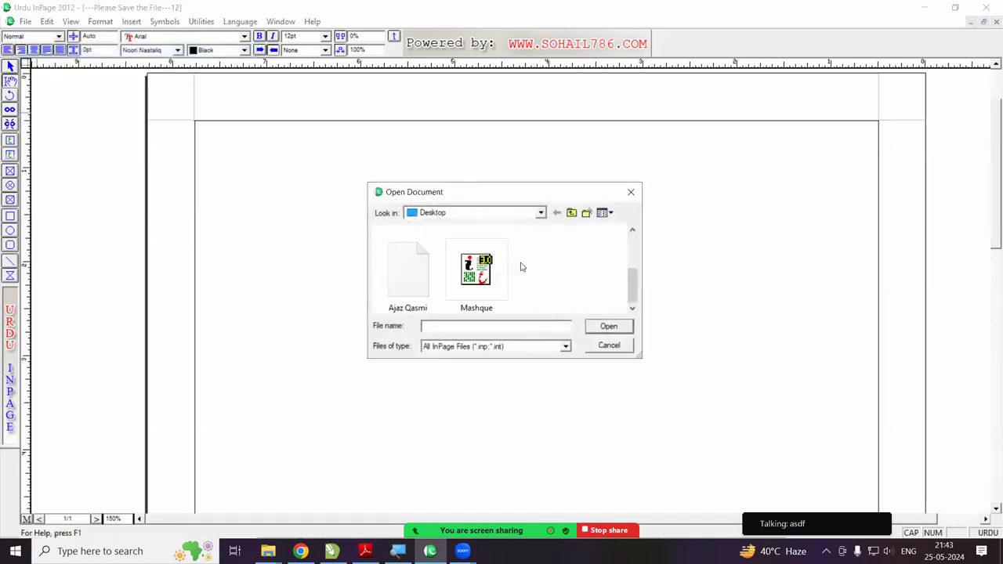
left_click(471, 286)
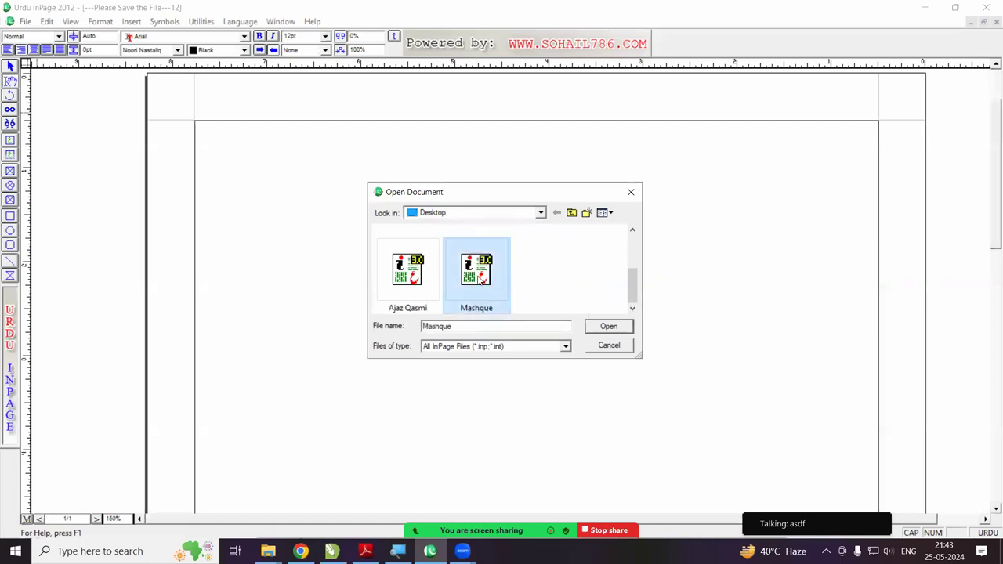
left_click(607, 328)
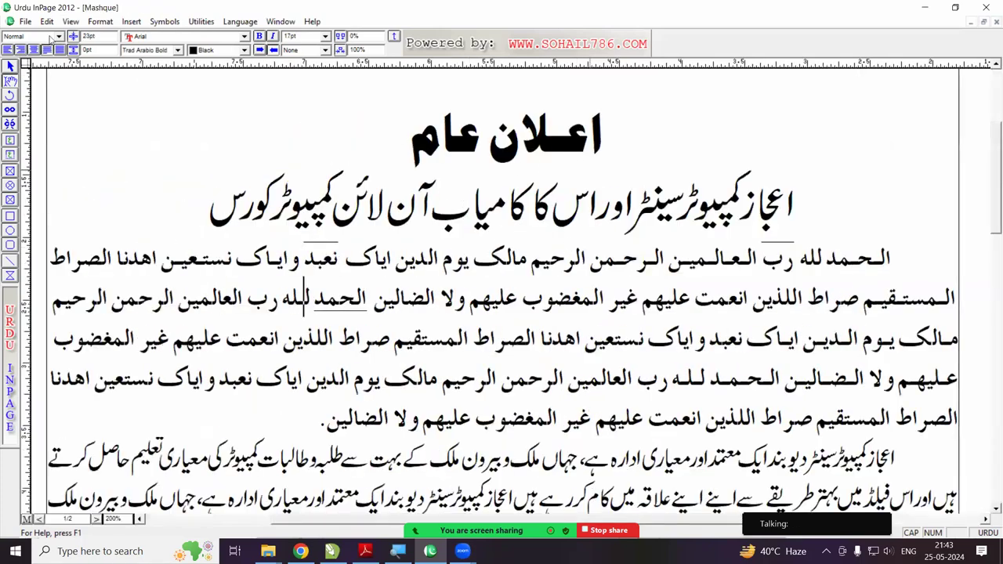
- Restore the document windows to floating size and close all of them, including Mashque
left_click(25, 22)
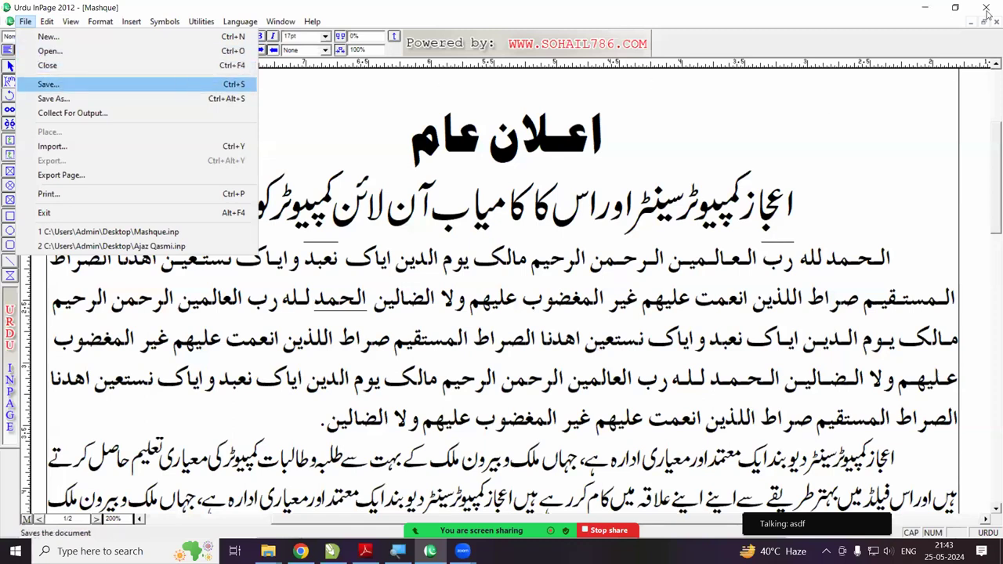
left_click(985, 22)
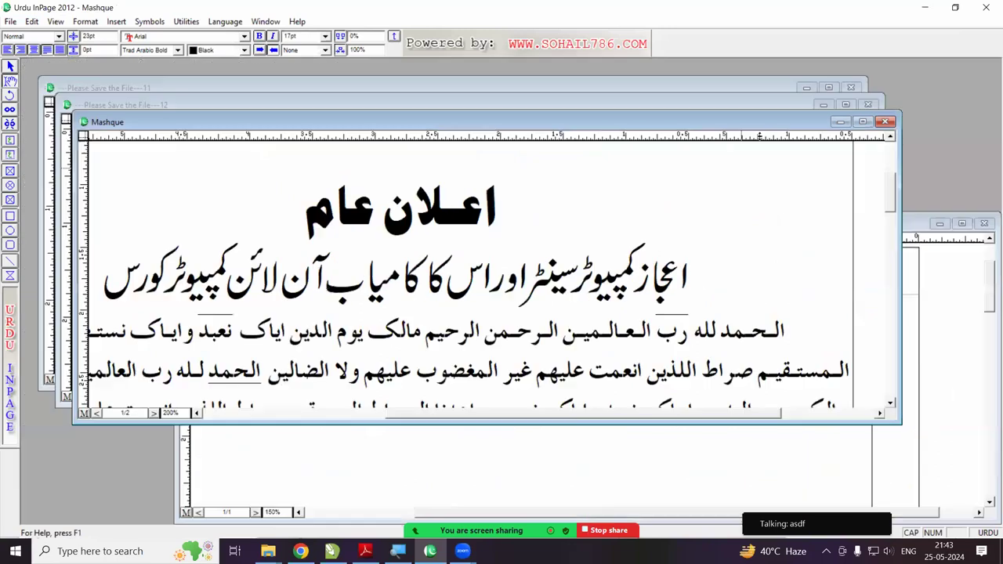
left_click(885, 122)
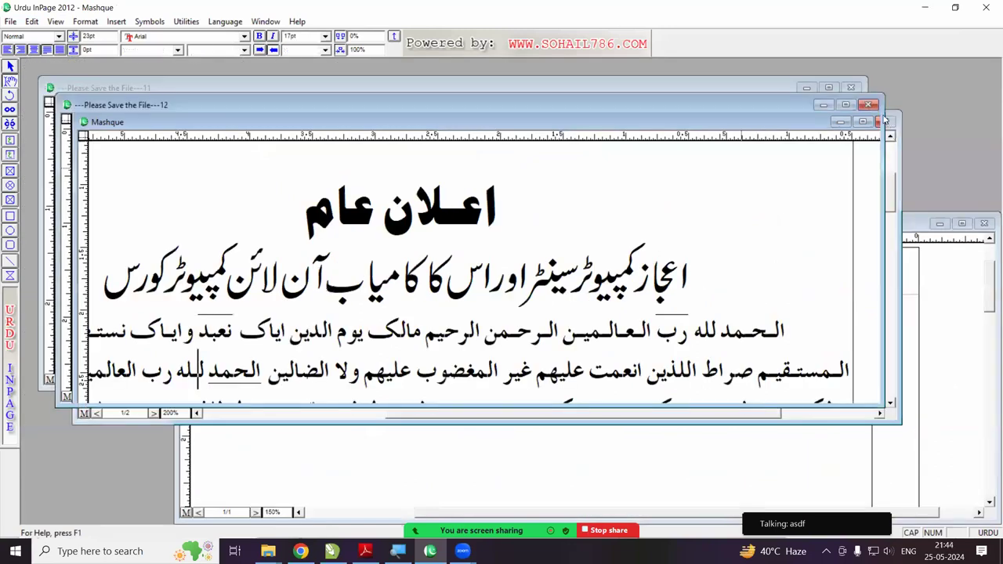
left_click(851, 88)
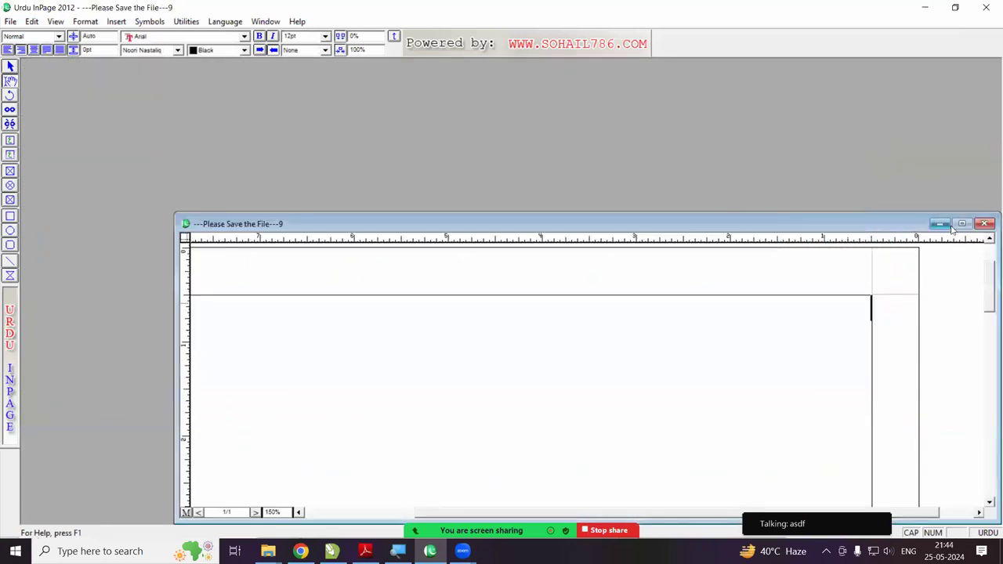
left_click(983, 224)
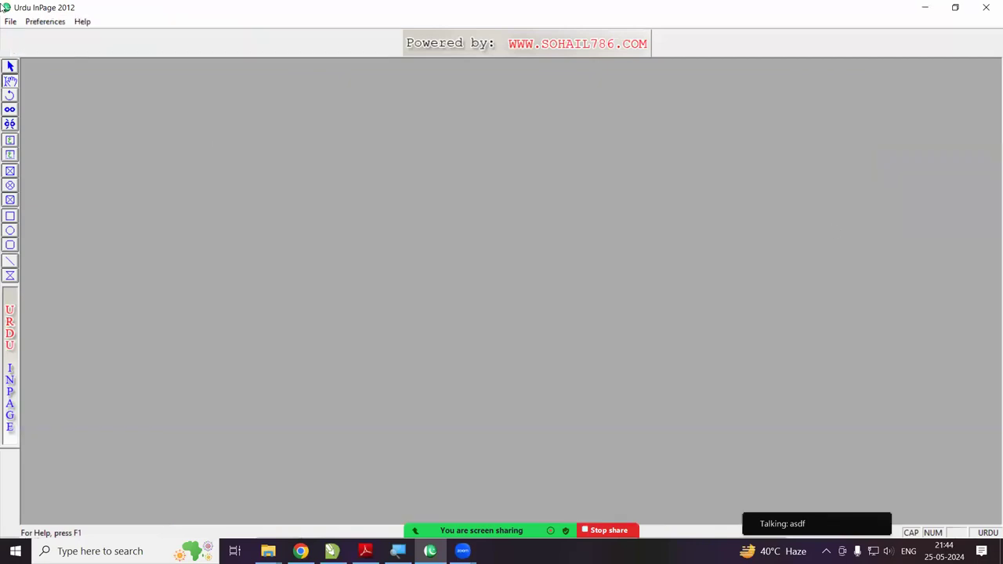
- Create a fresh blank document using the saved default settings with Automatic Text Box on
left_click(10, 21)
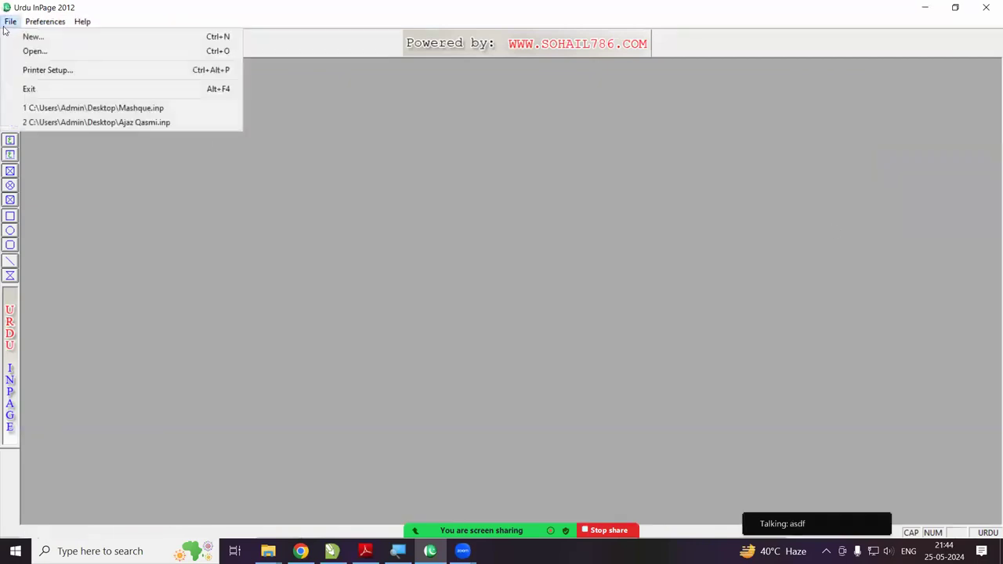
left_click(31, 36)
left_click(603, 233)
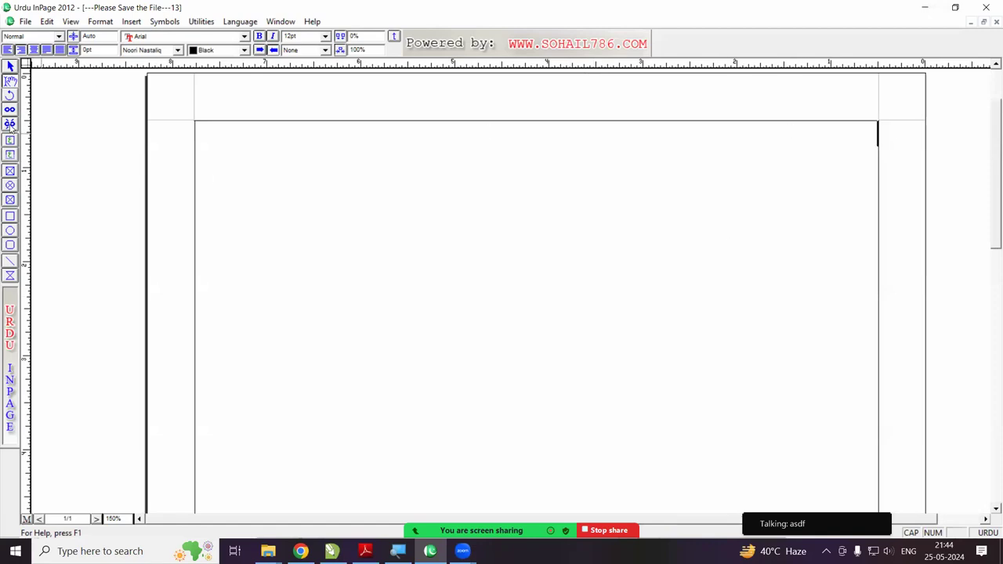
- Centre the text and enter the Urdu heading "ایک اہم اعلان" on the second line
left_click(34, 50)
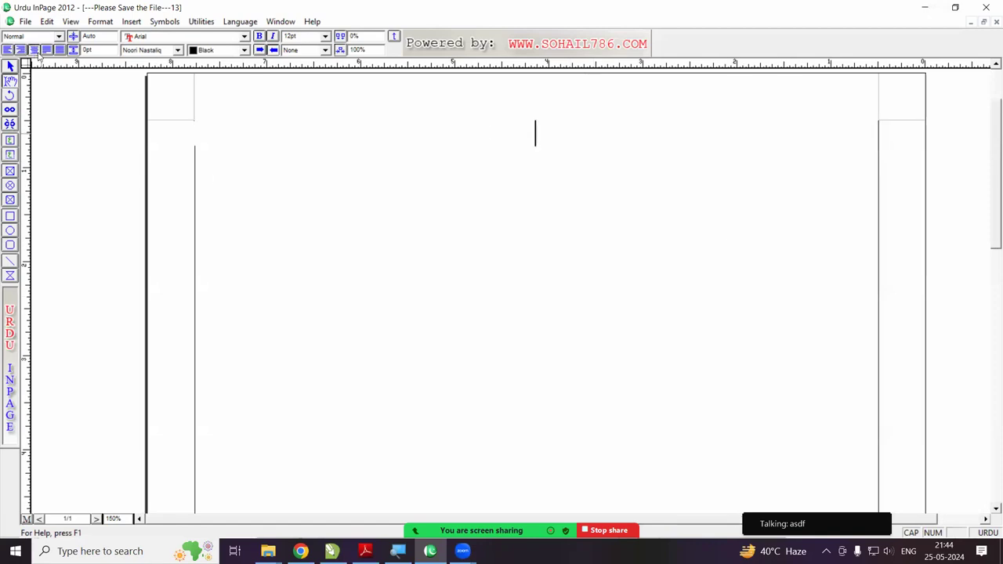
key("Return")
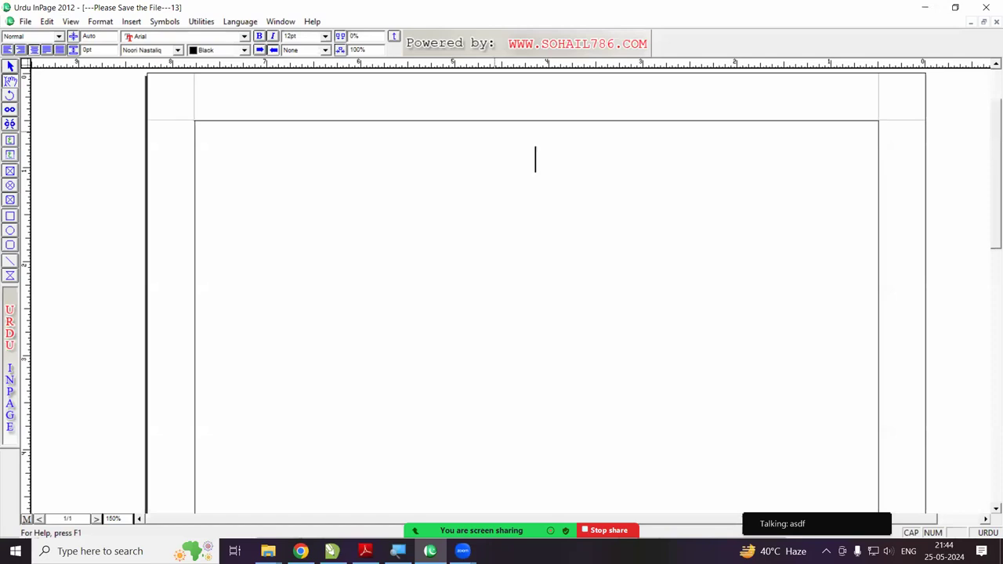
type("۔ے")
key("BackSpace")
key("BackSpace")
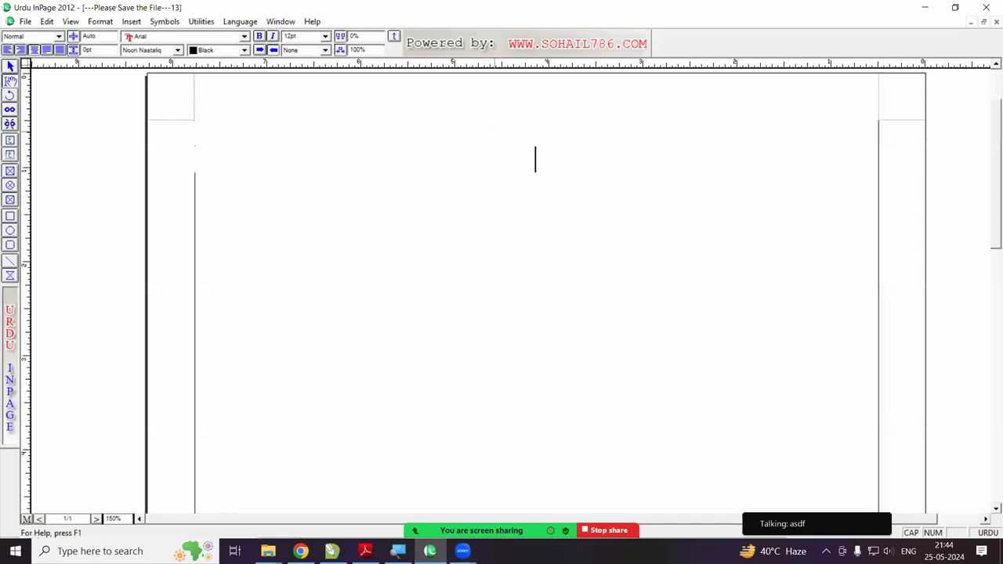
key("Caps_Lock")
type("ایک اہم اعلان")
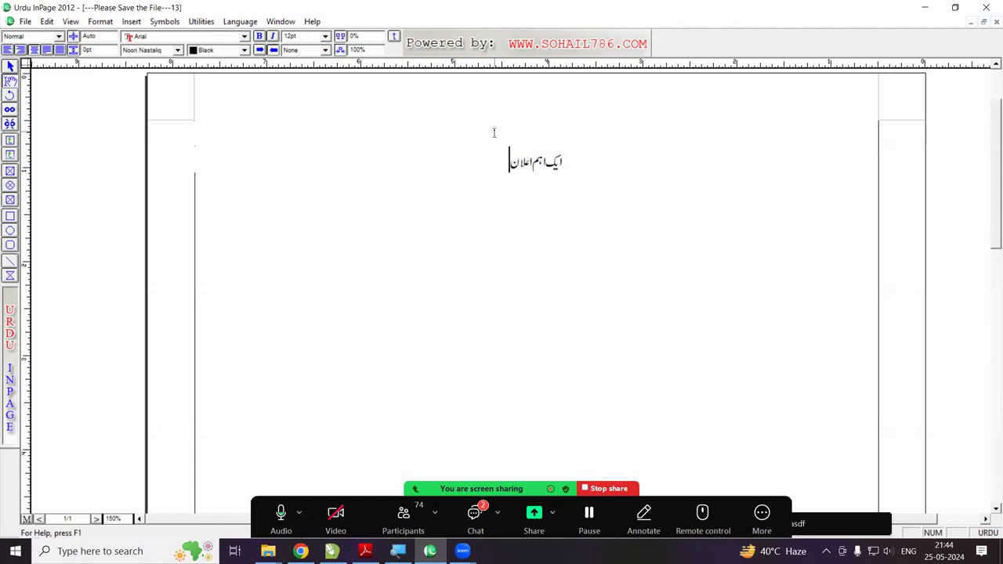
- Enlarge all of the document's text, including the Urdu heading, to 30 pt
key("ctrl+a")
key("ctrl+shift+period")
key("ctrl+shift+period")
key("ctrl+shift+period")
key("ctrl+shift+period")
key("ctrl+shift+period")
key("ctrl+shift+period")
key("ctrl+shift+period")
key("ctrl+shift+period")
key("ctrl+shift+period")
key("ctrl+shift+period")
key("ctrl+shift+period")
key("ctrl+shift+period")
key("ctrl+shift+period")
key("ctrl+shift+period")
key("ctrl+shift+period")
key("ctrl+shift+period")
key("ctrl+shift+period")
key("ctrl+shift+period")
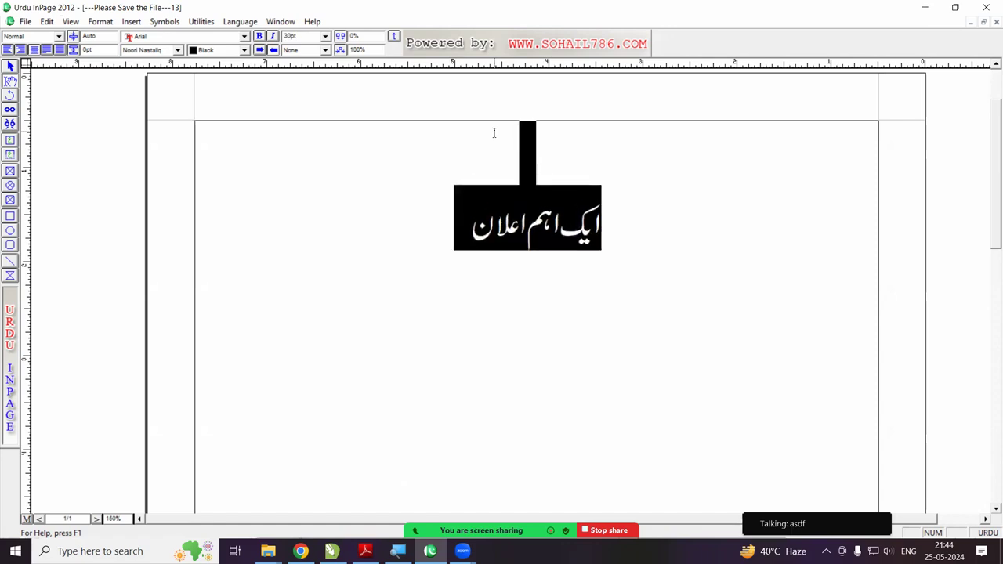
left_click(494, 132)
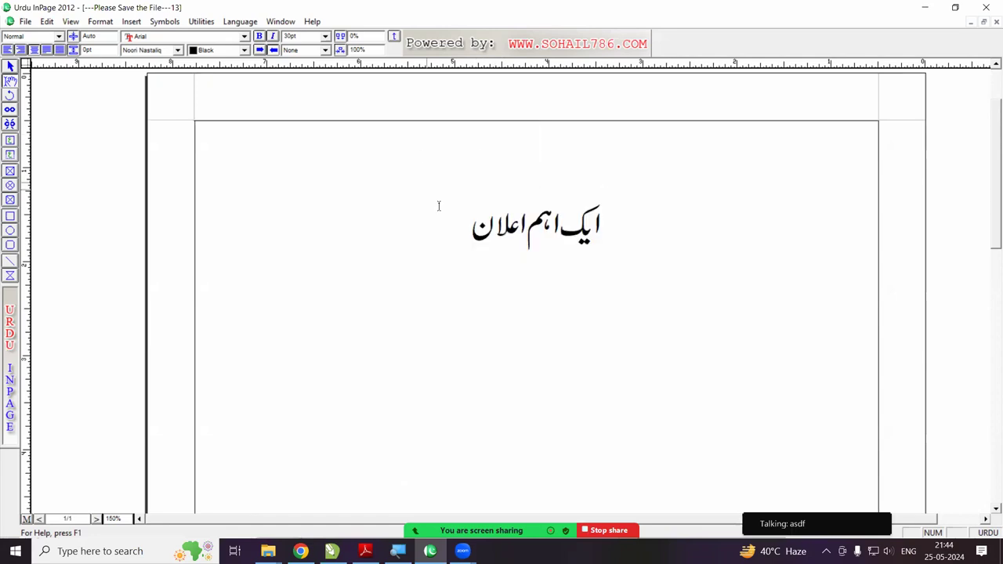
- Start a new line directly below the Urdu heading
left_click(463, 250)
key("Return")
left_click_drag(431, 227, 695, 235)
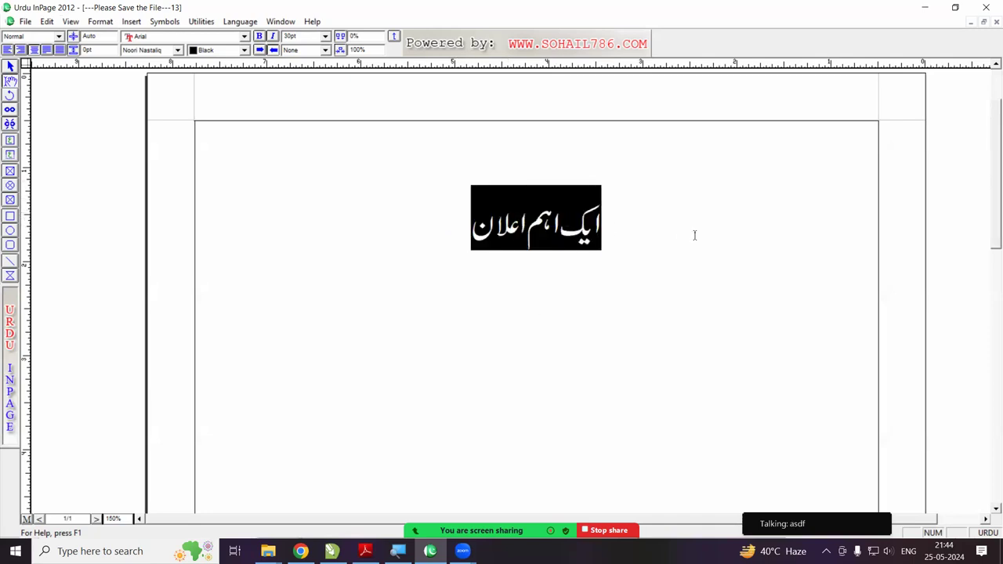
left_click(458, 228)
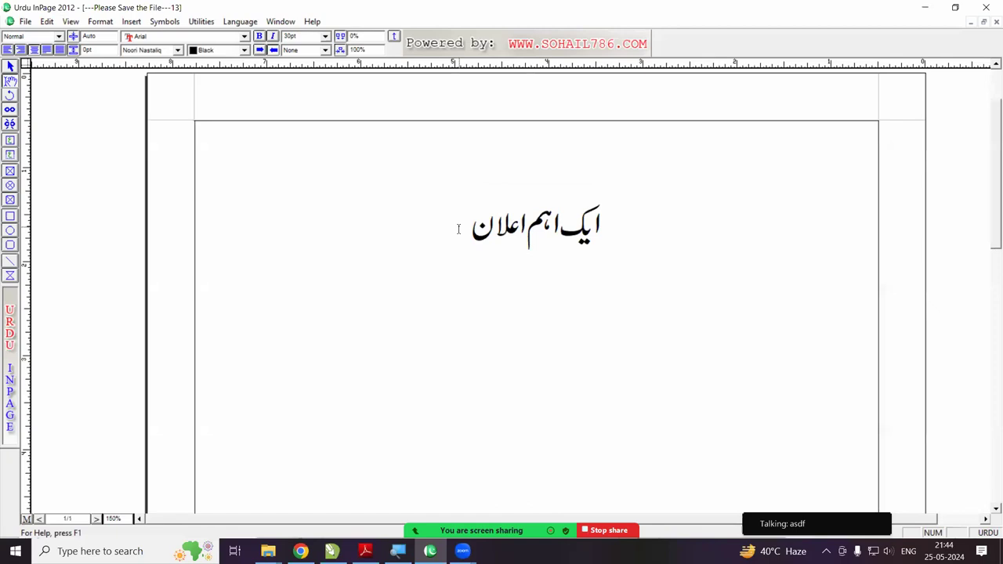
key("Return")
- Start saving the document as an InPage File (*.inp) and set the D: drive as its location
left_click(26, 21)
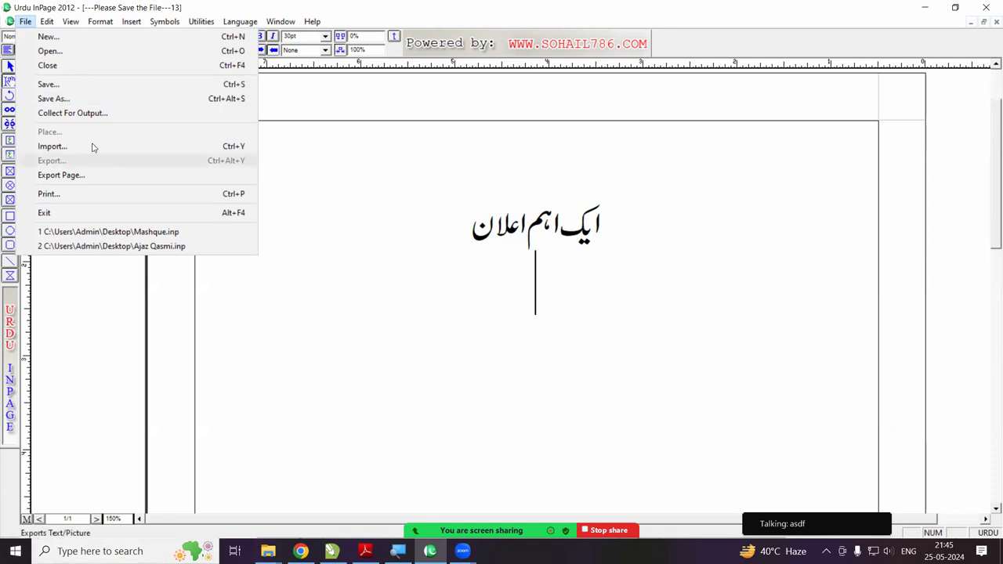
left_click(55, 86)
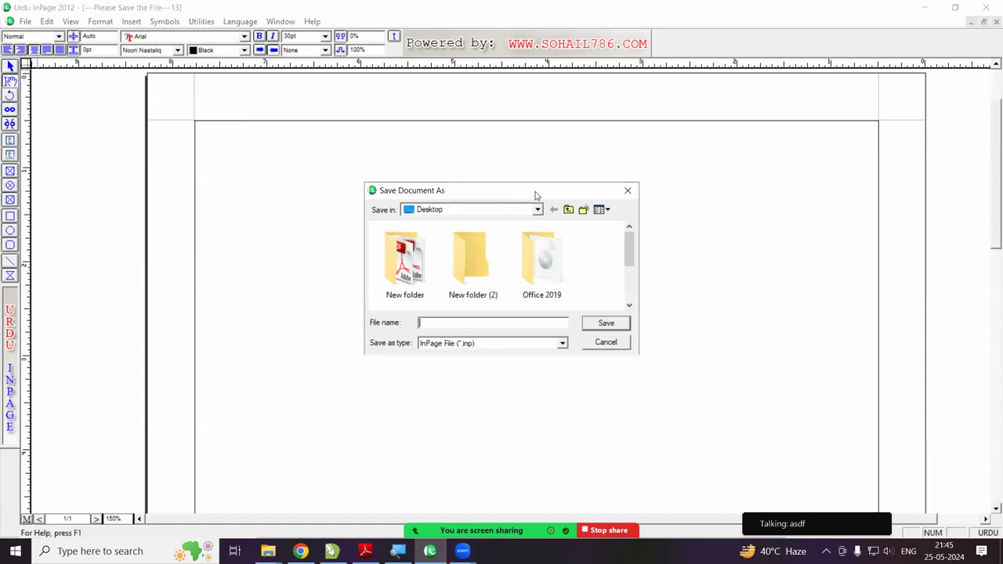
left_click_drag(536, 194, 478, 176)
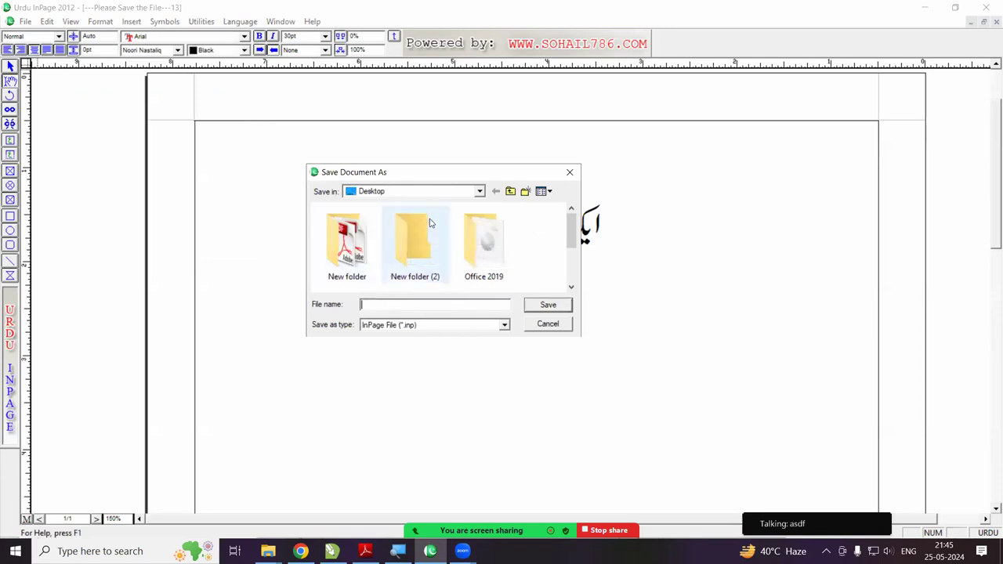
left_click(396, 328)
left_click(396, 331)
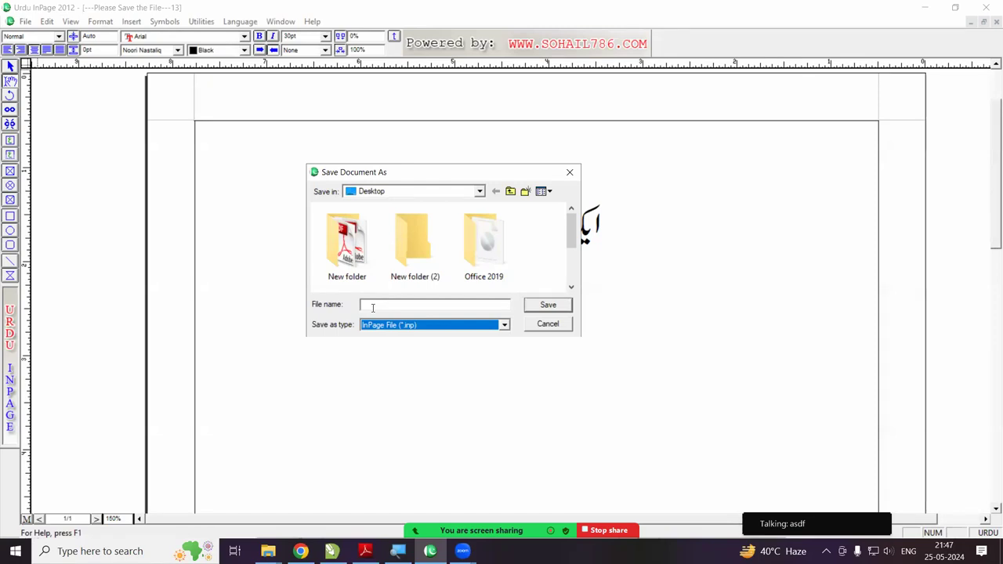
left_click(383, 193)
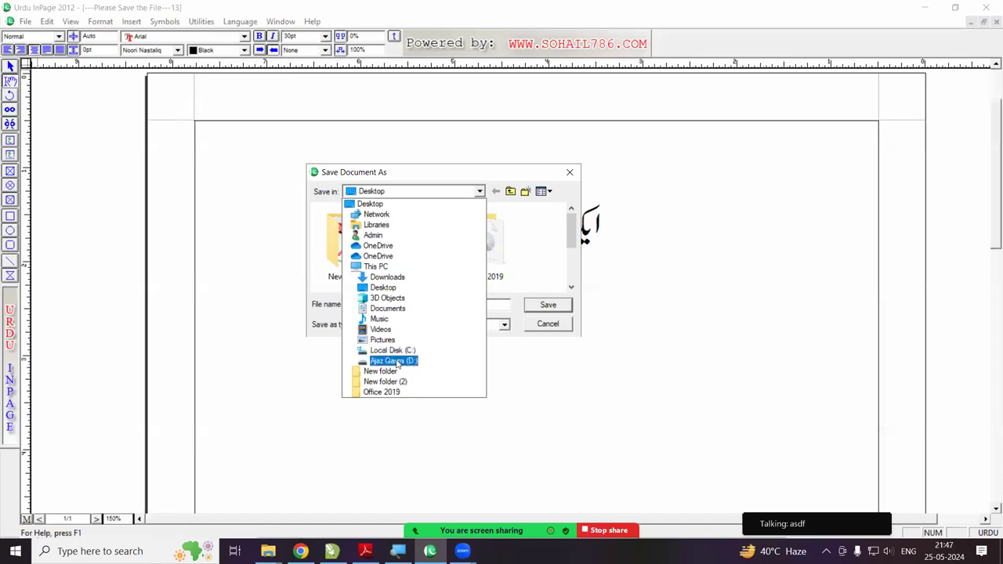
left_click(396, 362)
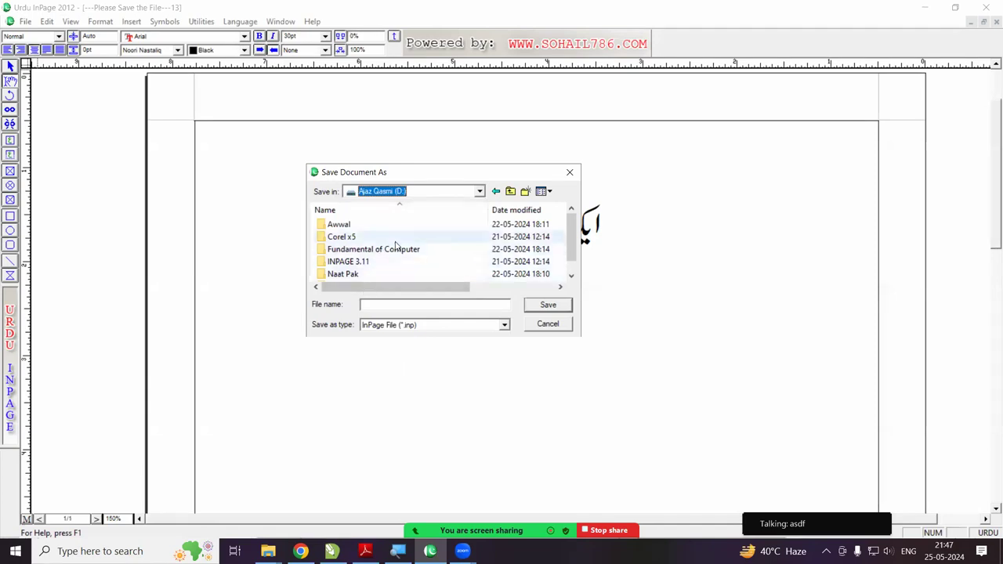
scroll(395, 242, "up", 1)
scroll(396, 244, "down", 1)
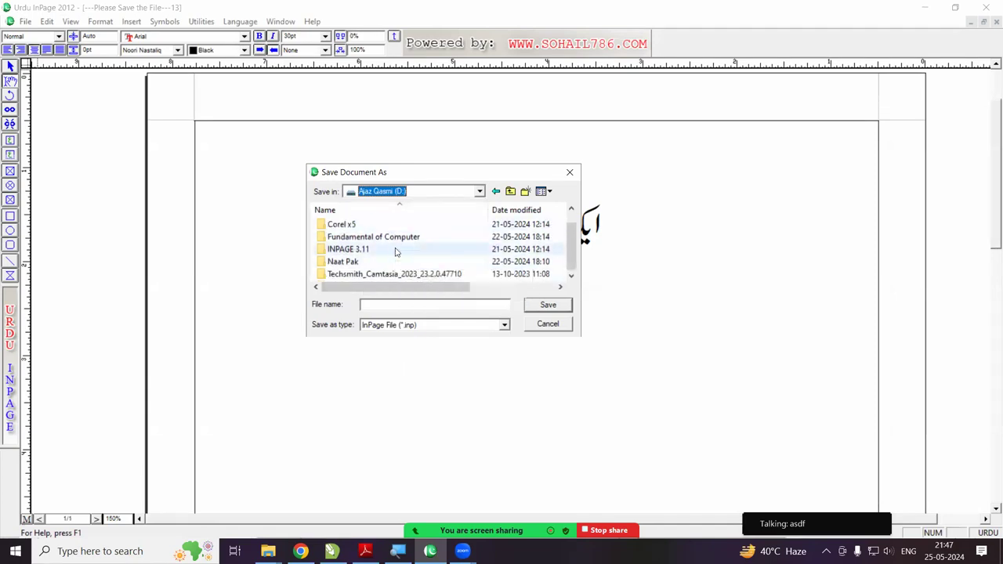
- Name the file "Elan" followed by the person's name and save it
left_click(377, 304)
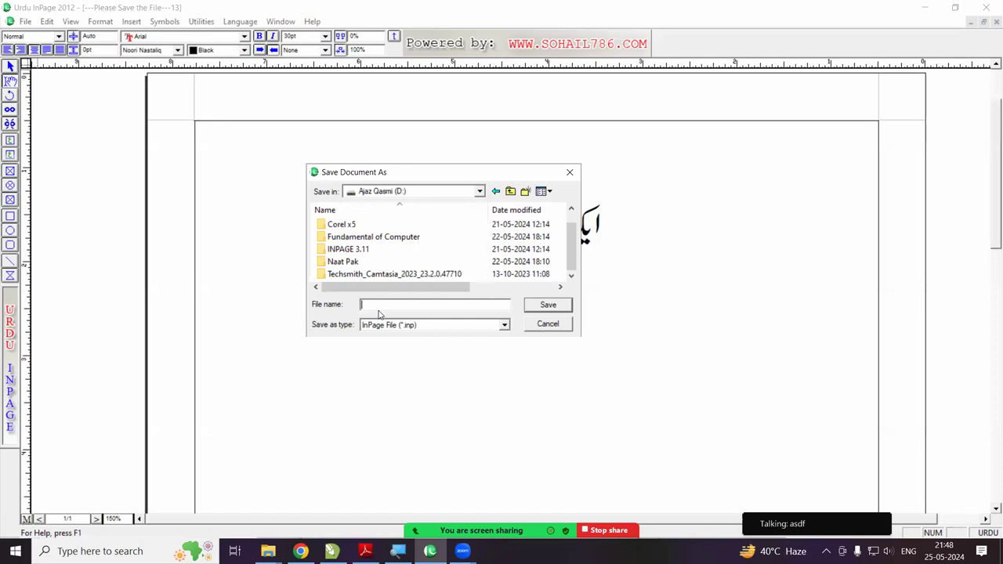
type("a")
key("BackSpace")
type("E")
type("lan Farhan Bhai")
left_click(549, 306)
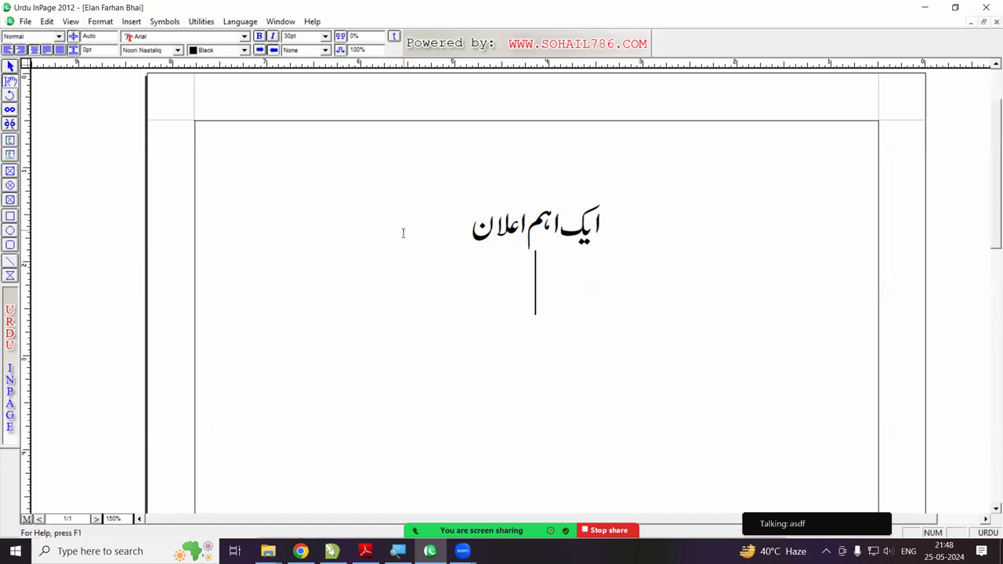
- Enter the text "آپ تمام حضرات کو مطلع کیا جاتا ہے کہ" below the heading
type("آپ تمام حضرات")
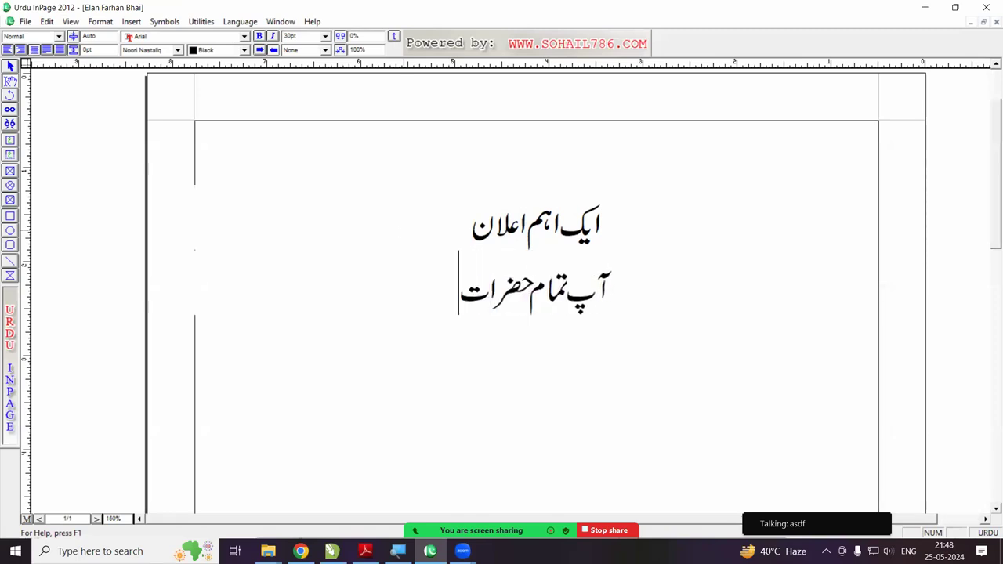
type(" کو مطلع کیا جاتا ہے کہ")
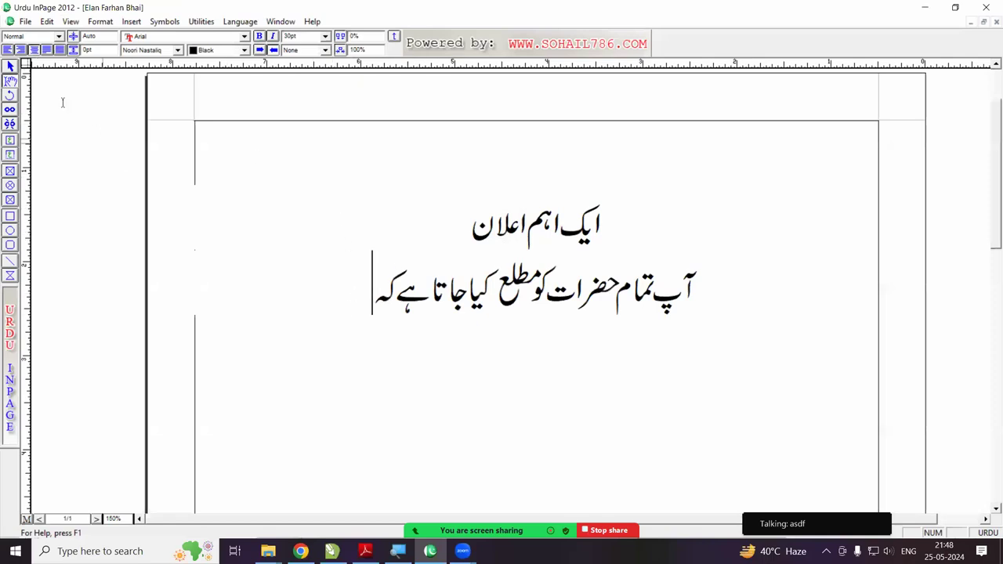
- Save the changes to the announcement and close the document
left_click(31, 25)
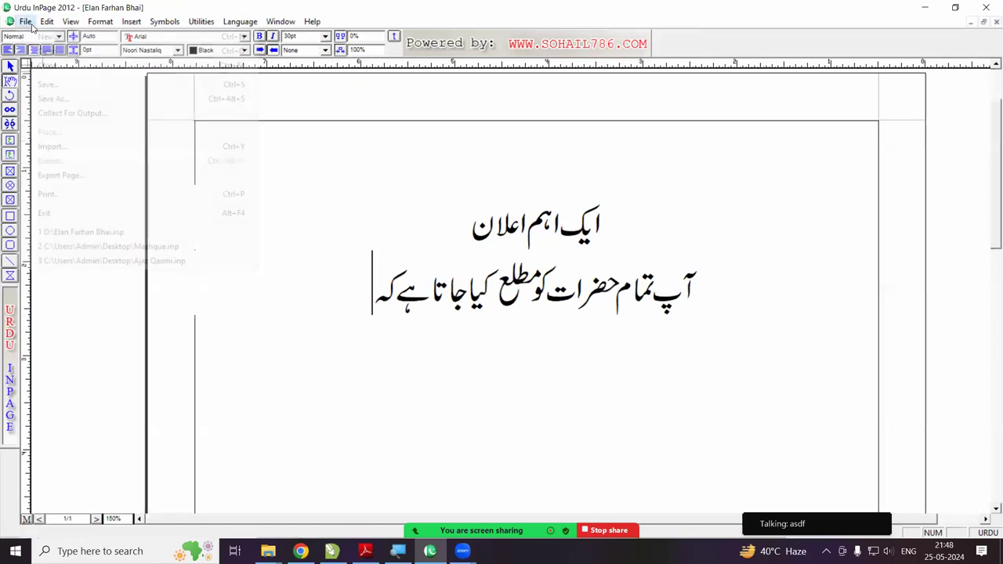
left_click(36, 86)
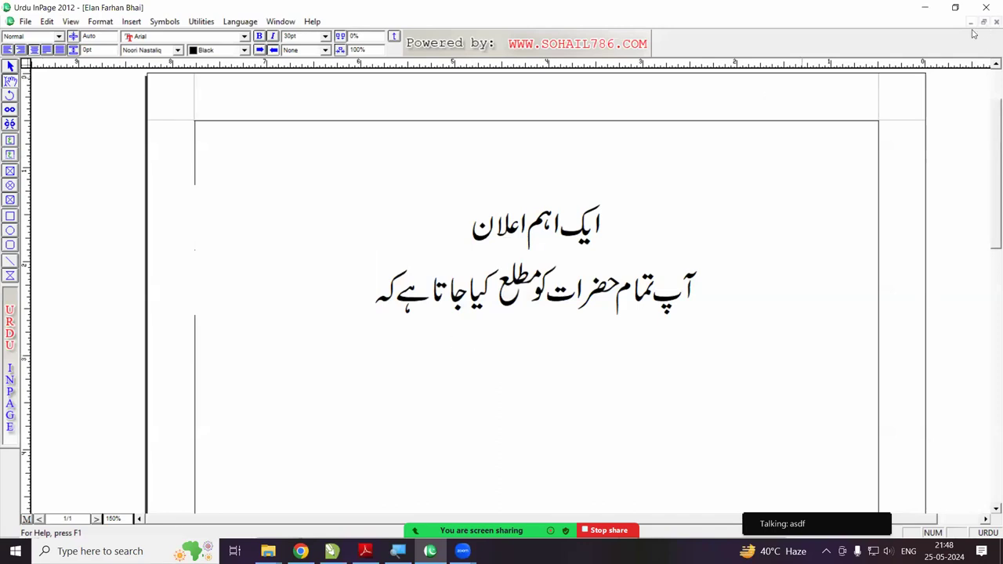
left_click(996, 22)
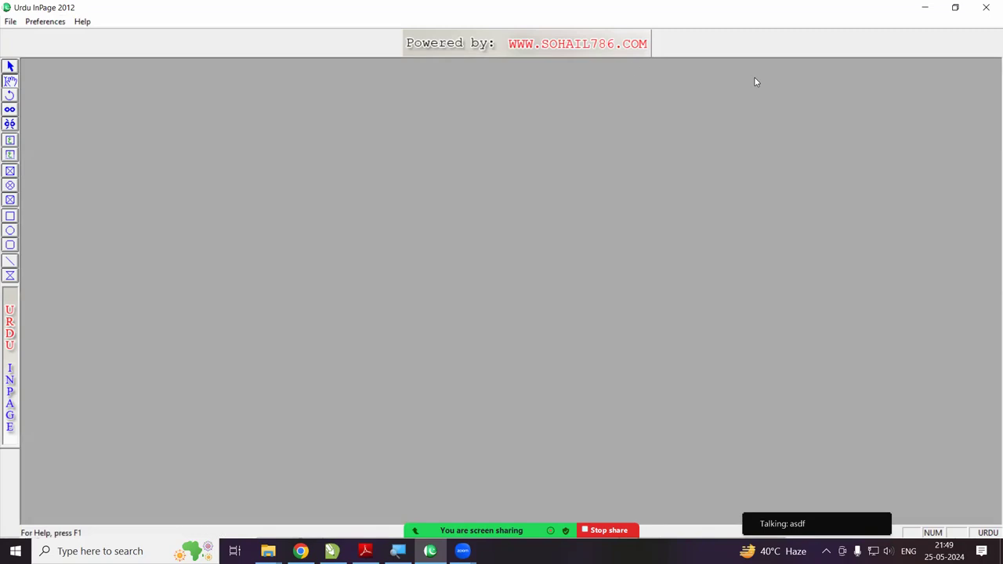
left_click(10, 21)
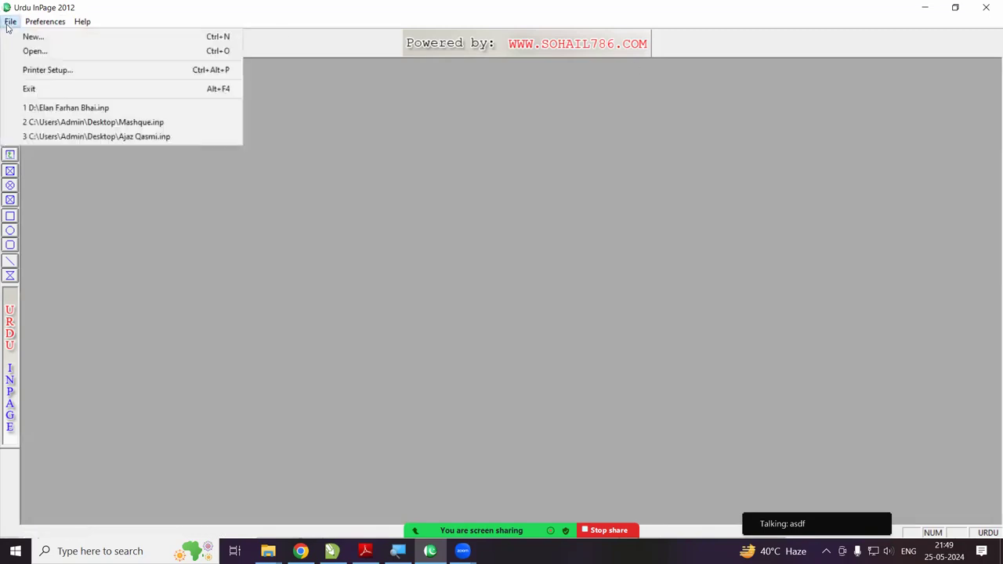
left_click(14, 53)
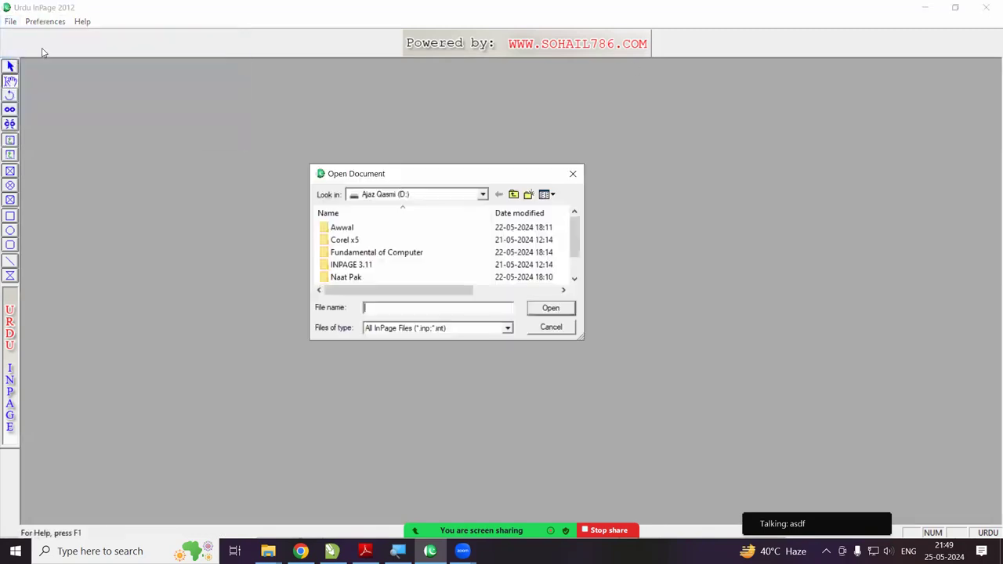
left_click(430, 196)
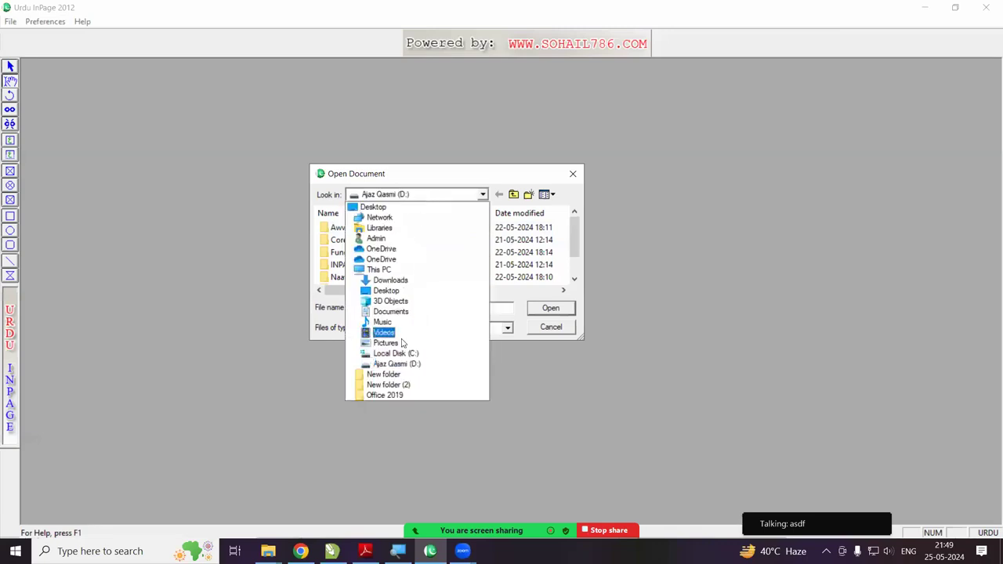
left_click(395, 364)
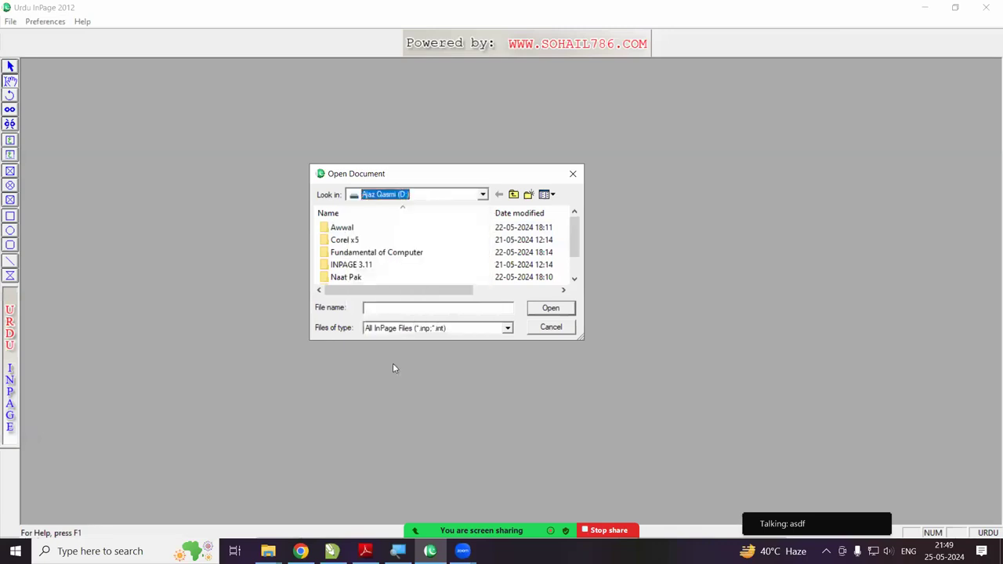
left_click_drag(577, 237, 577, 263)
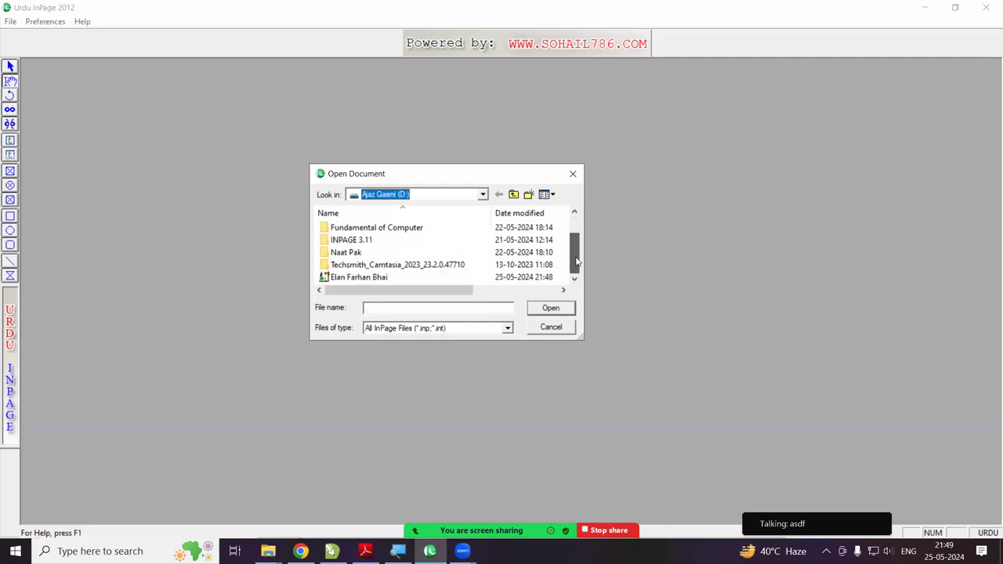
left_click(333, 279)
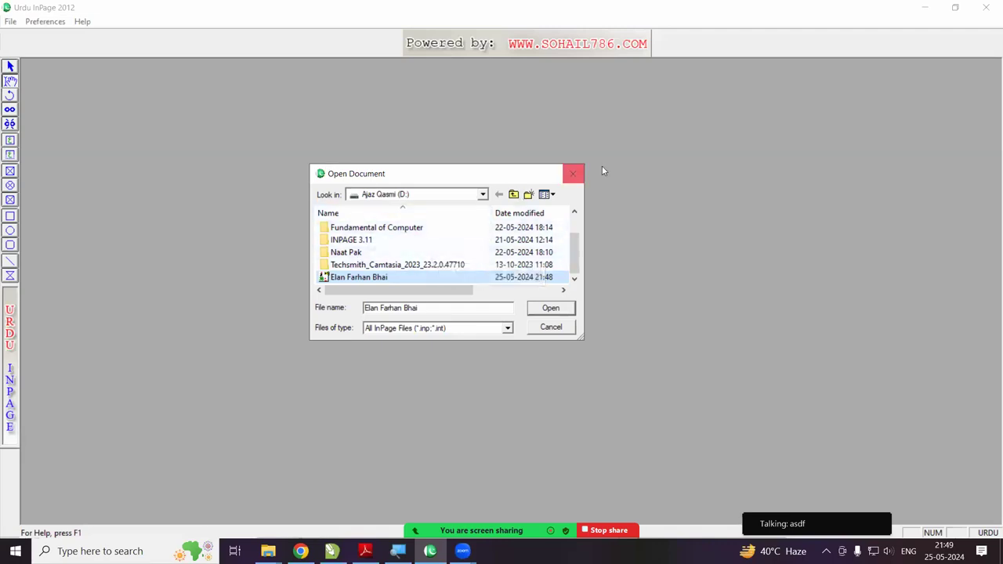
left_click(572, 173)
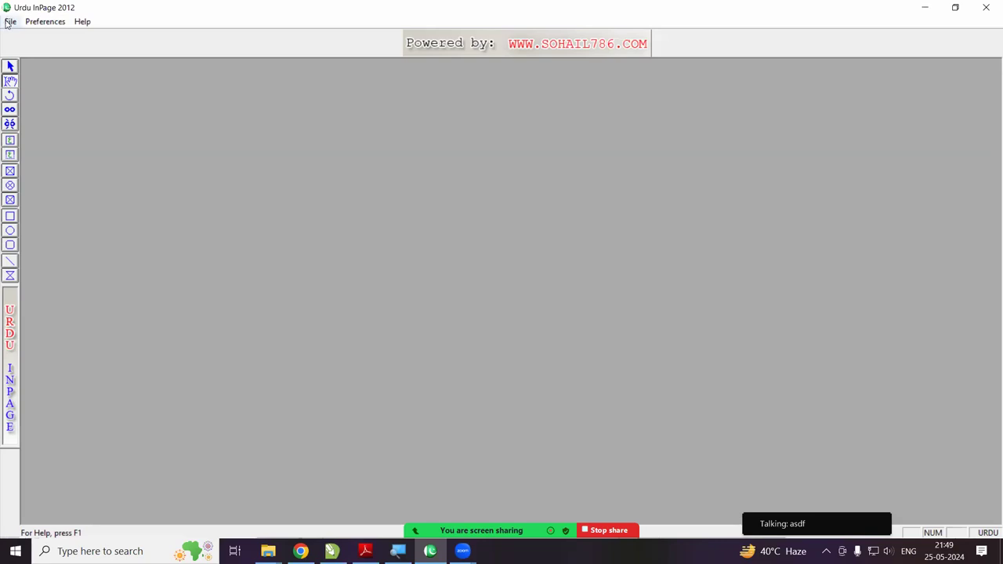
- Open the saved Elan announcement file from the D: drive
left_click(9, 21)
left_click(31, 49)
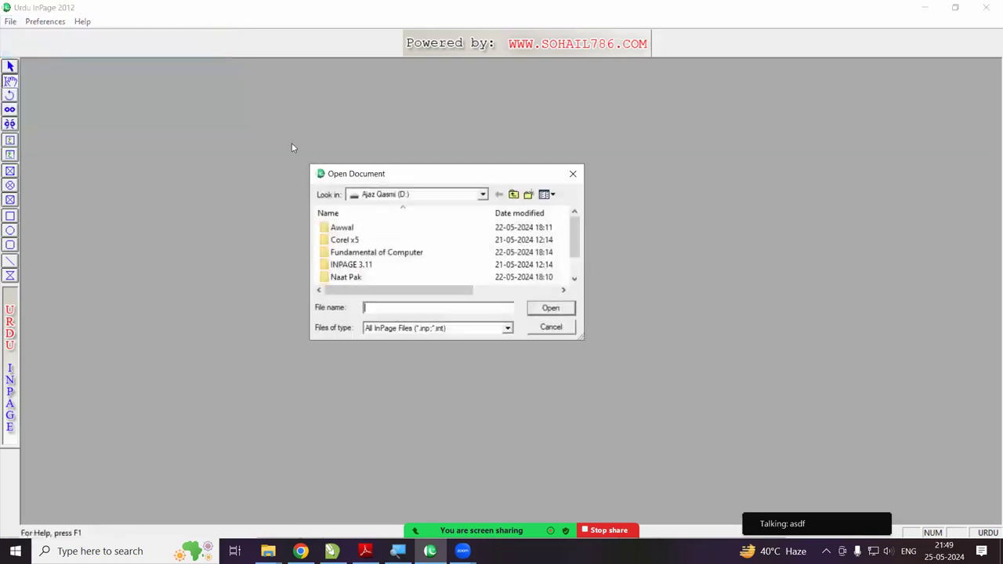
left_click(385, 194)
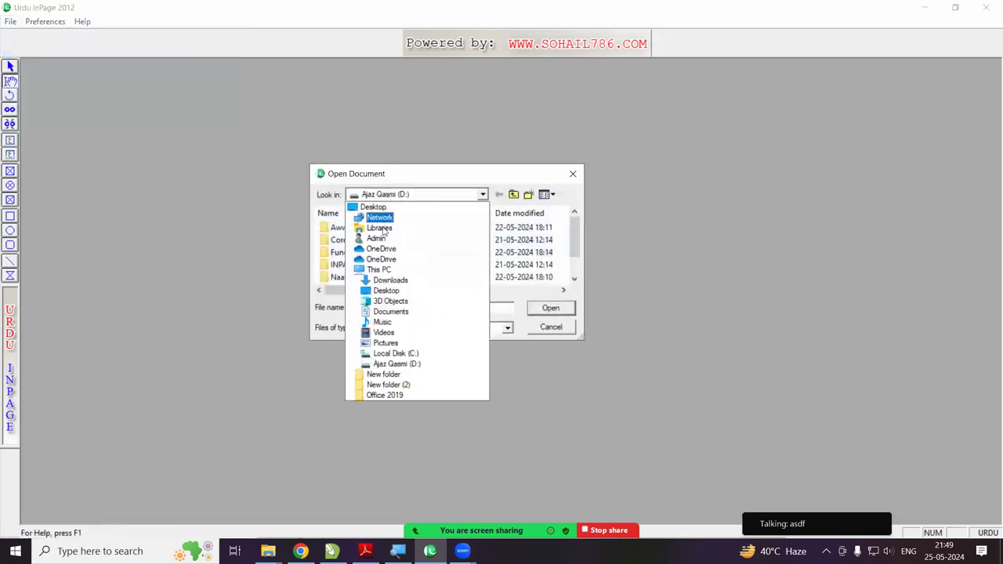
left_click(387, 364)
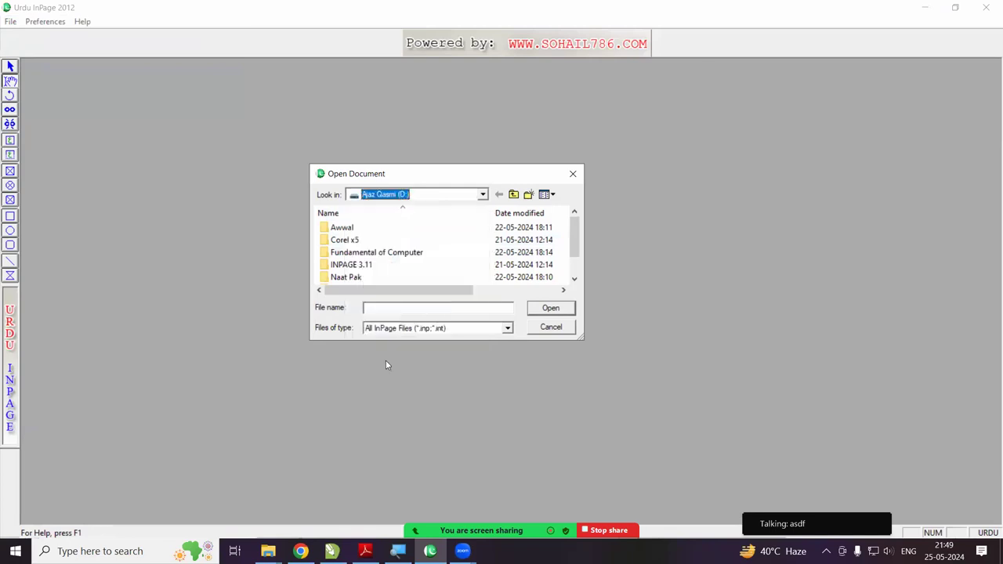
scroll(431, 270, "down", 1)
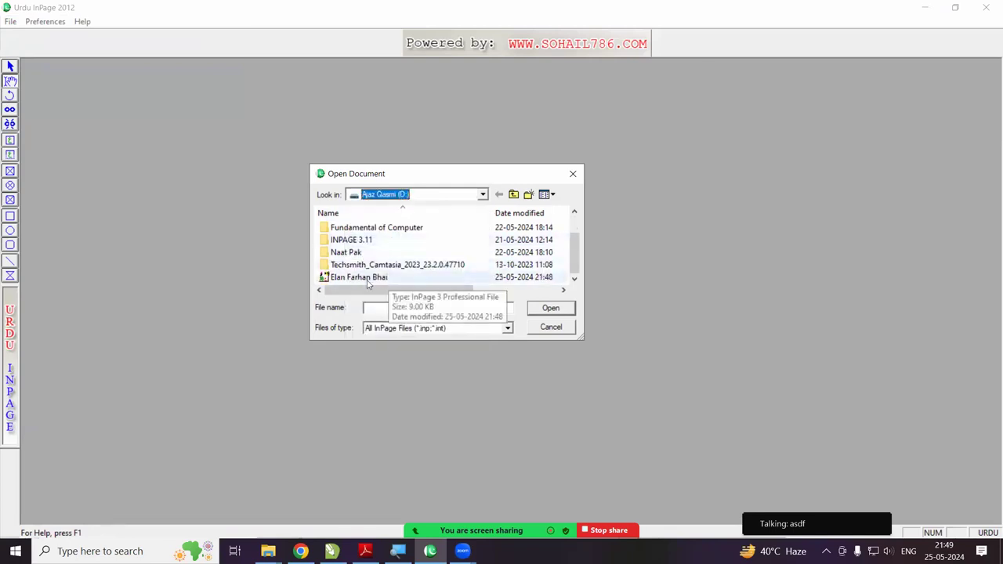
left_click(367, 281)
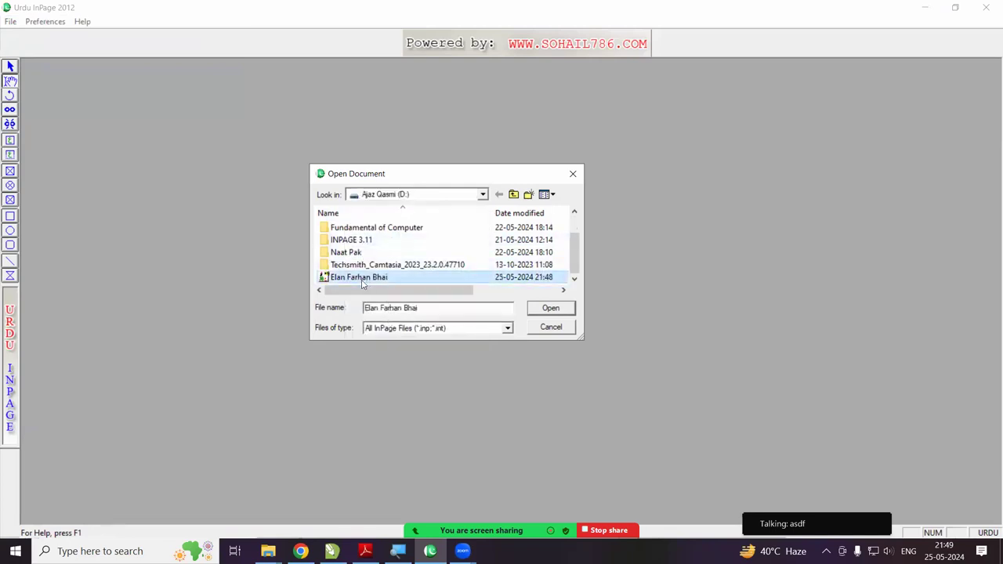
left_click(539, 311)
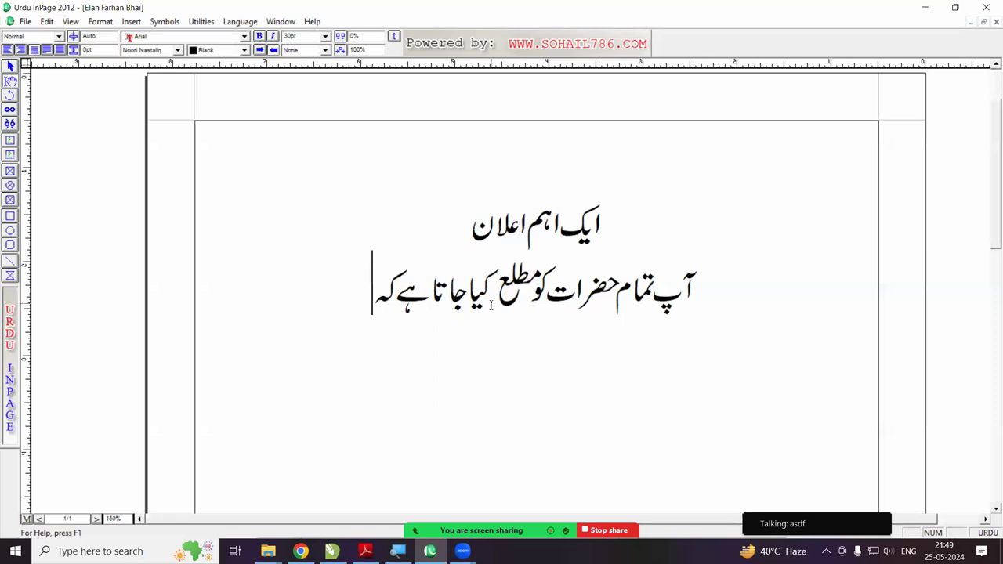
- Continue the announcement sentence with "آئندہ کل سے ہم لوگ انگلش کی پڑھائی کرنے والے ہیں" and save the document
type("آئندہ کل")
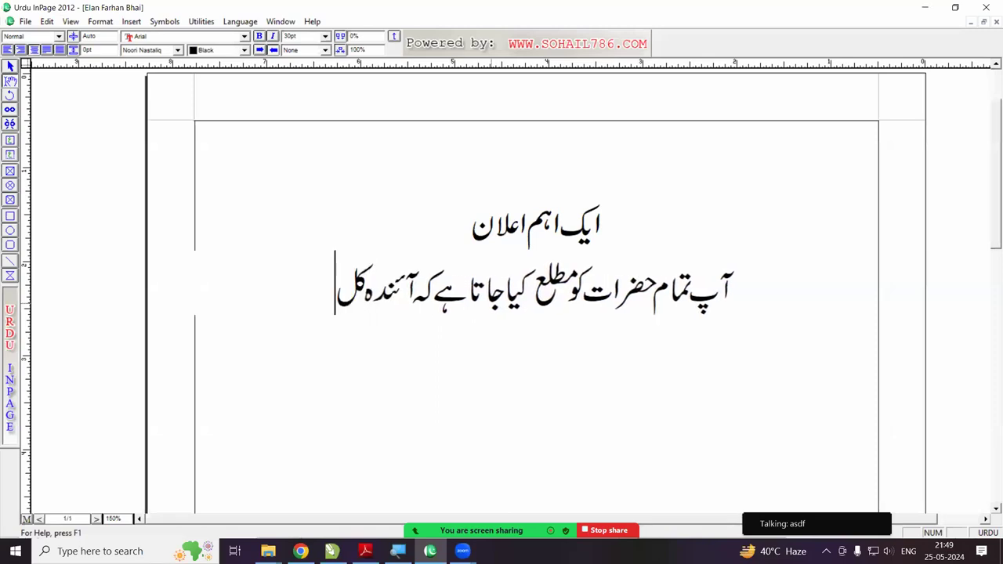
type(" سے ہم لوگ")
type(" انگلش کی پ")
type("ڑھائی کرنے")
type(" والے ہیں")
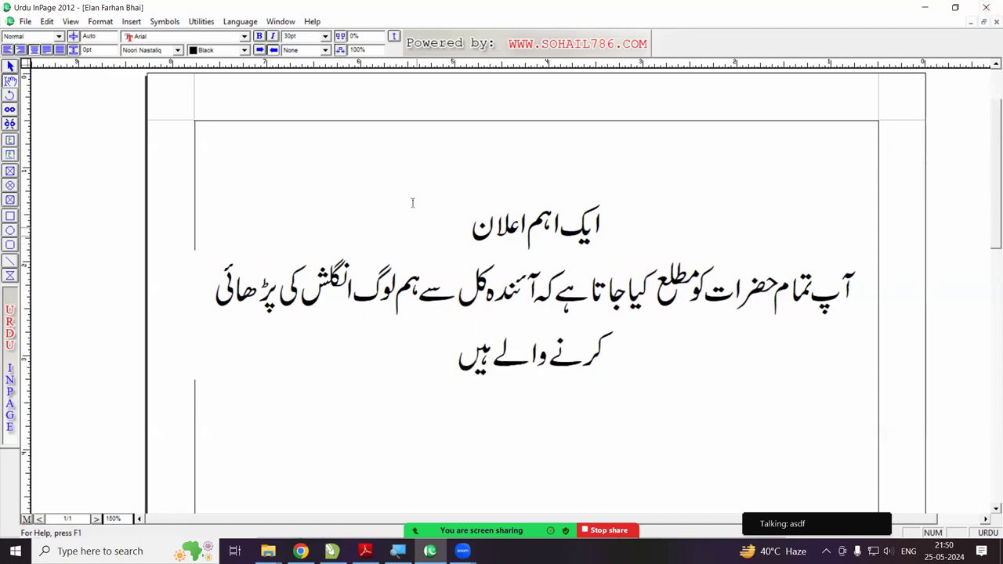
left_click(23, 25)
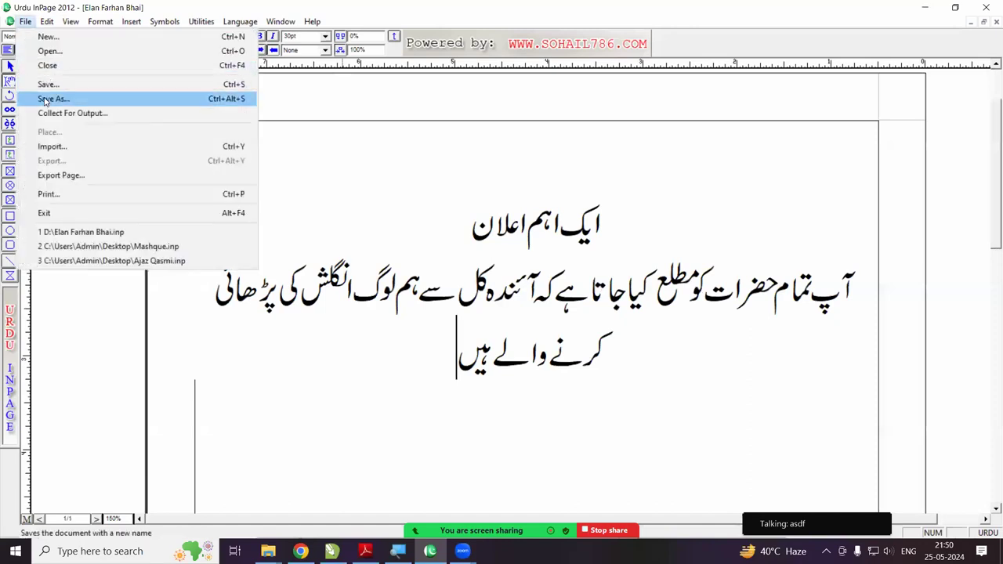
left_click(48, 83)
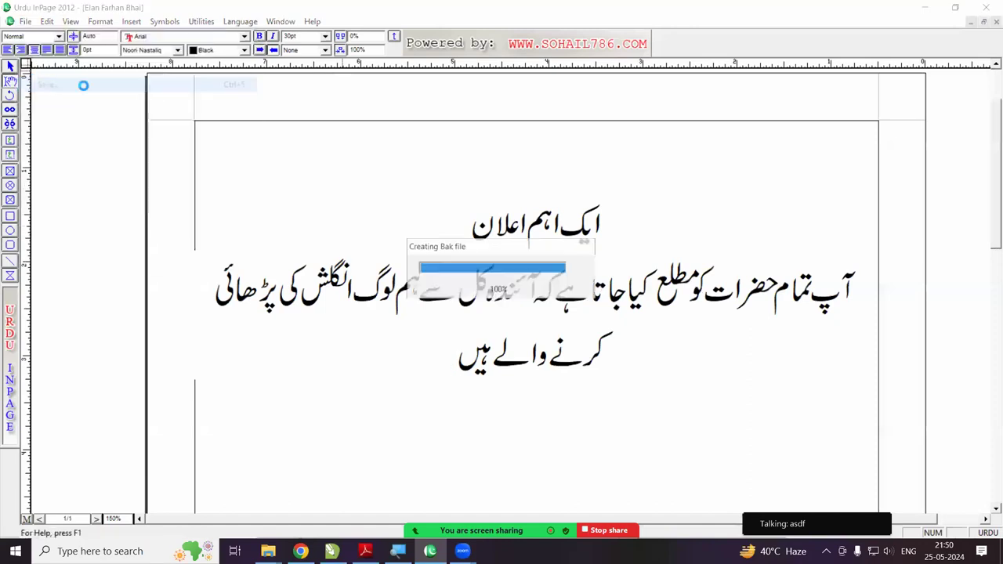
- Close the announcement document and reopen the saved Elan announcement file from the D: drive
left_click(995, 22)
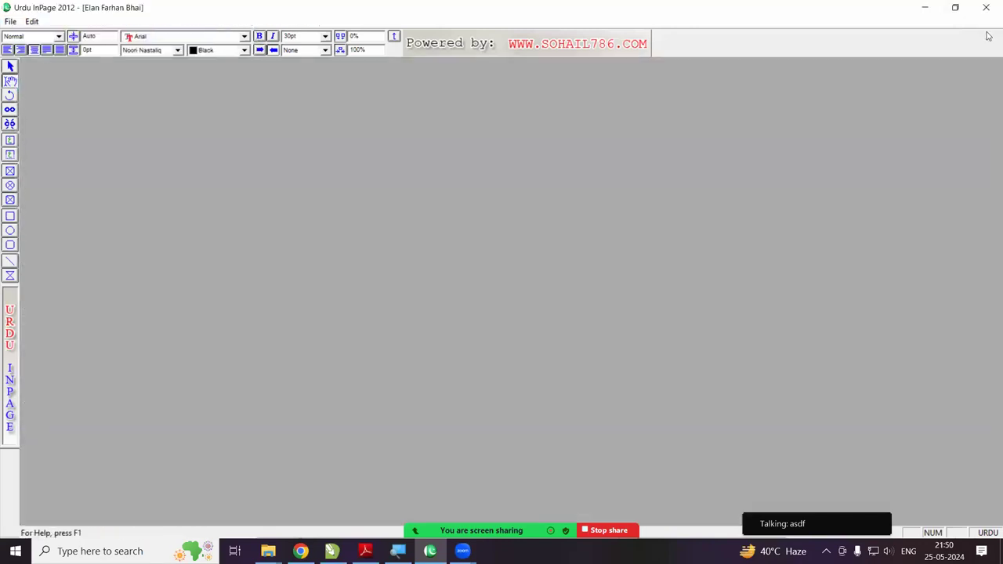
left_click(11, 22)
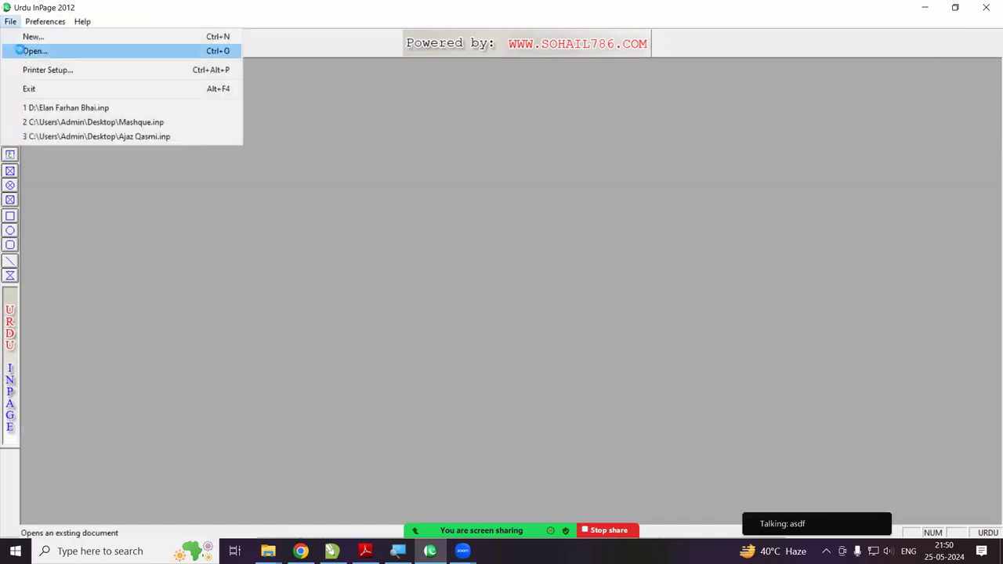
left_click(33, 51)
scroll(396, 266, "down", 1)
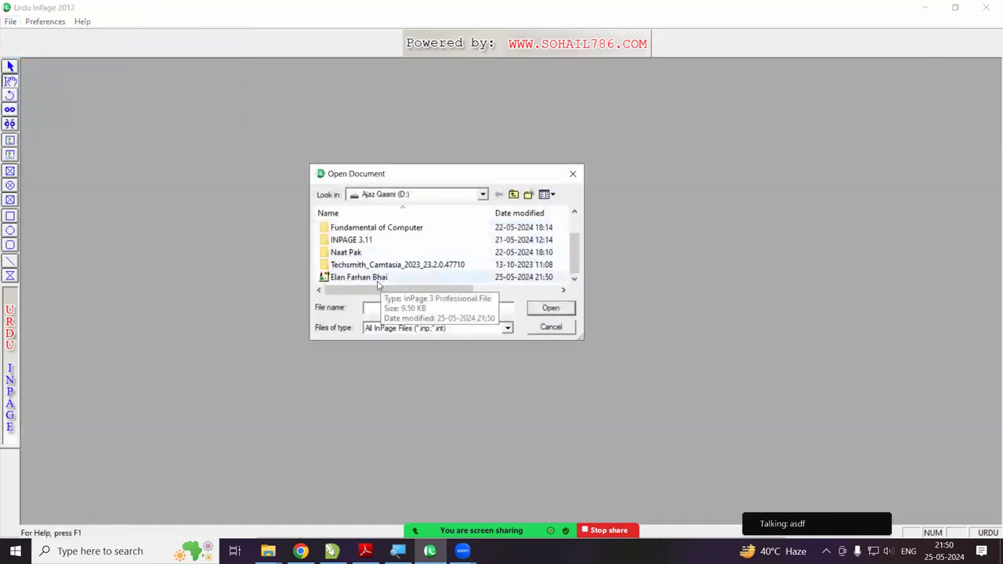
left_click(396, 277)
double_click(415, 279)
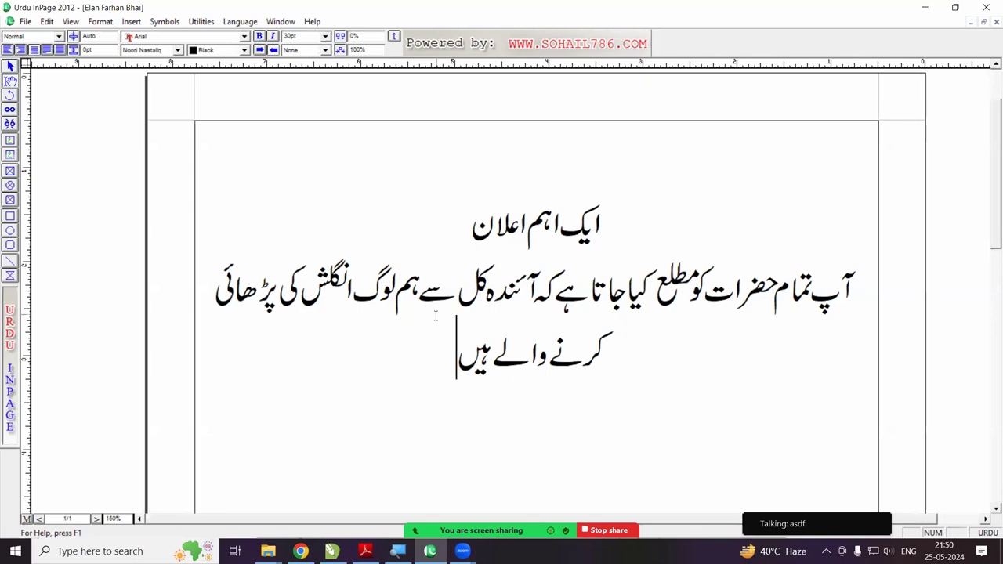
left_click(26, 22)
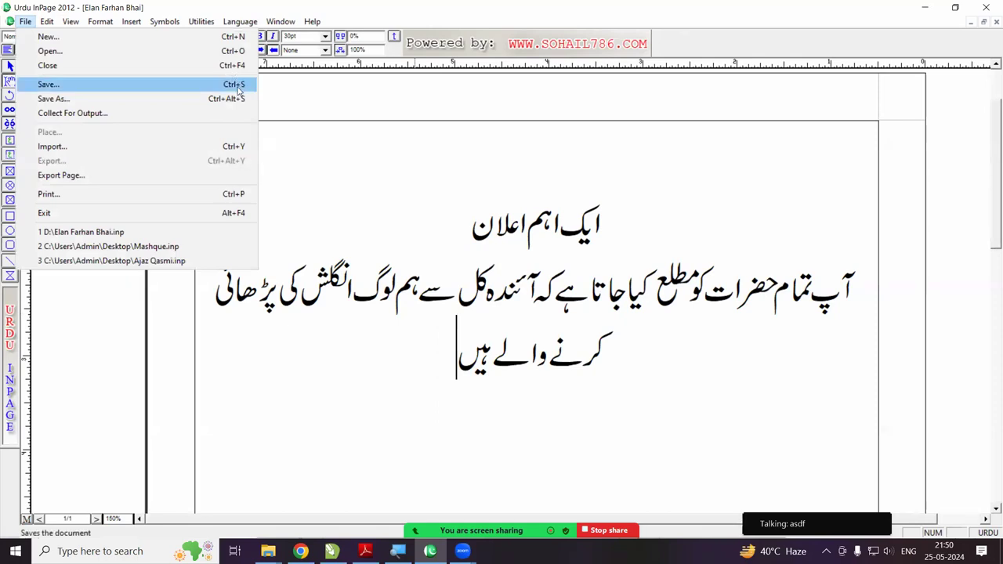
left_click(401, 337)
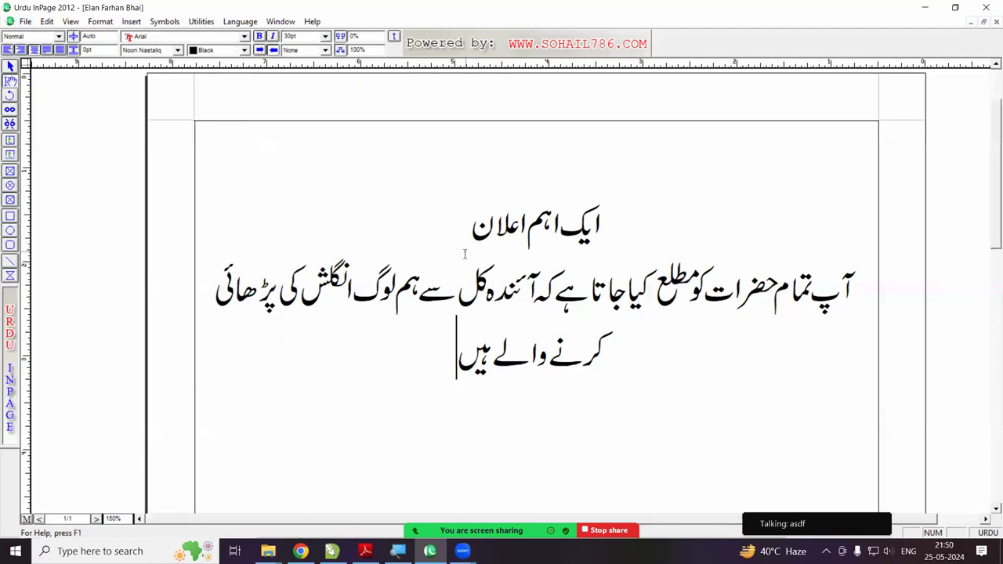
left_click(25, 23)
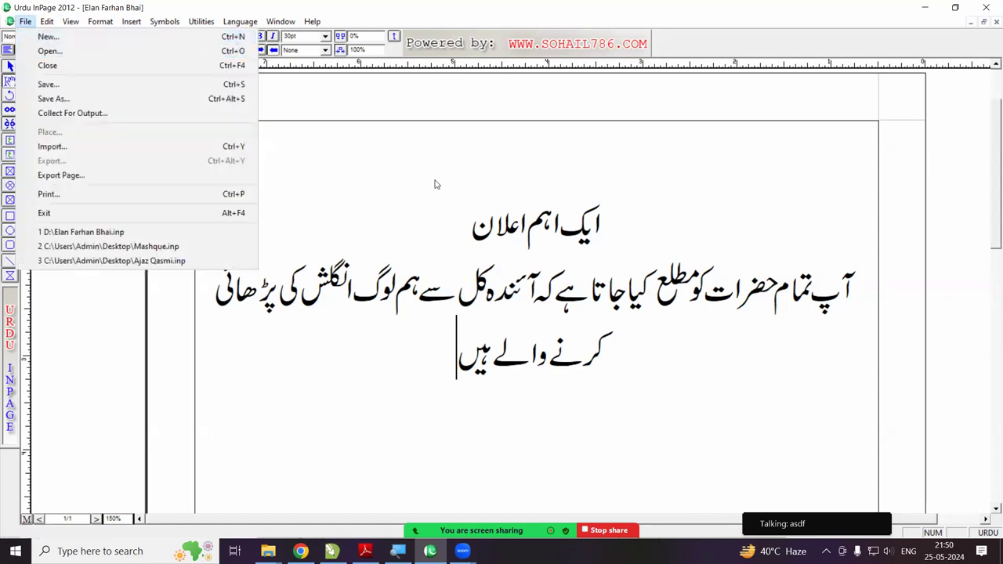
left_click(436, 359)
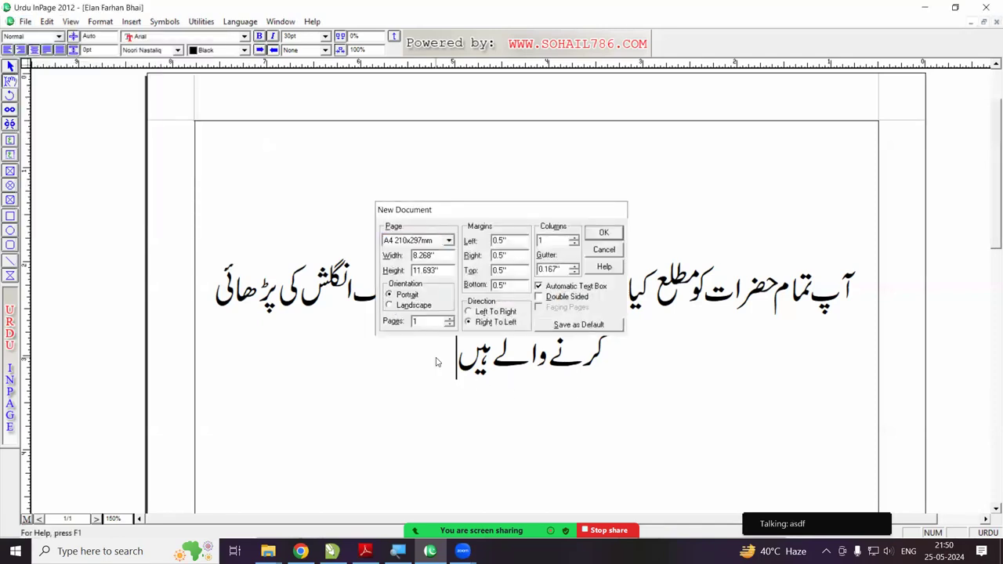
- Create a new one-page A4 portrait document with right-to-left direction and centre its text
key("Return")
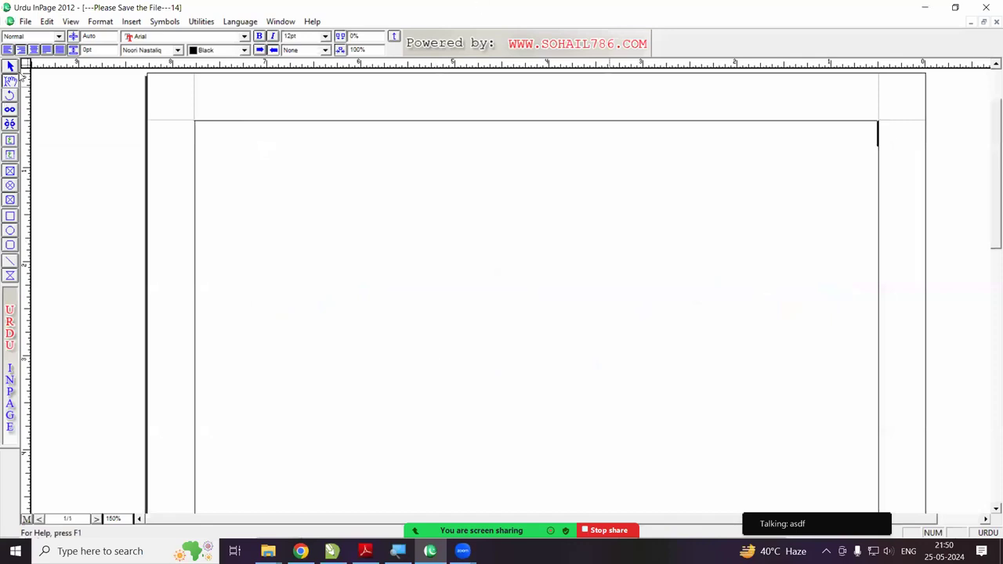
left_click(34, 50)
key("Return")
key("ctrl+2")
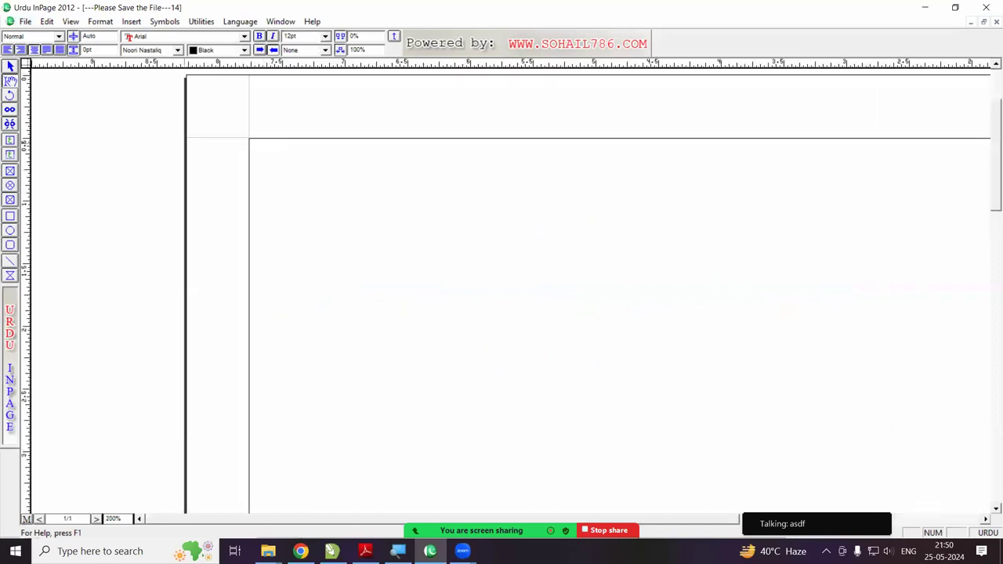
- Enter the heading "ایک اہم خوشخبری" and set all the text to 30 pt
type("ایک اہم خوشخبری")
key("Return")
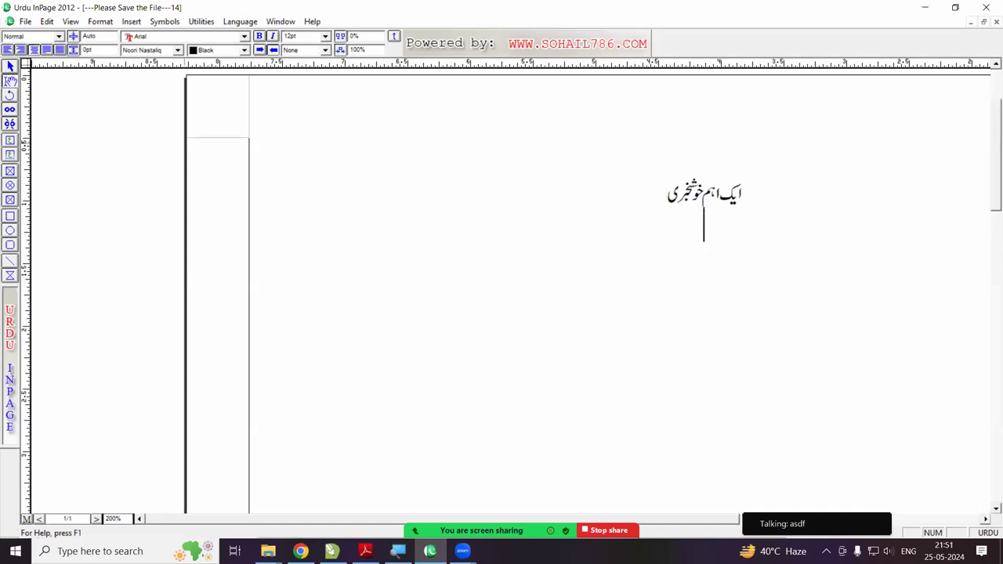
key("ctrl+a")
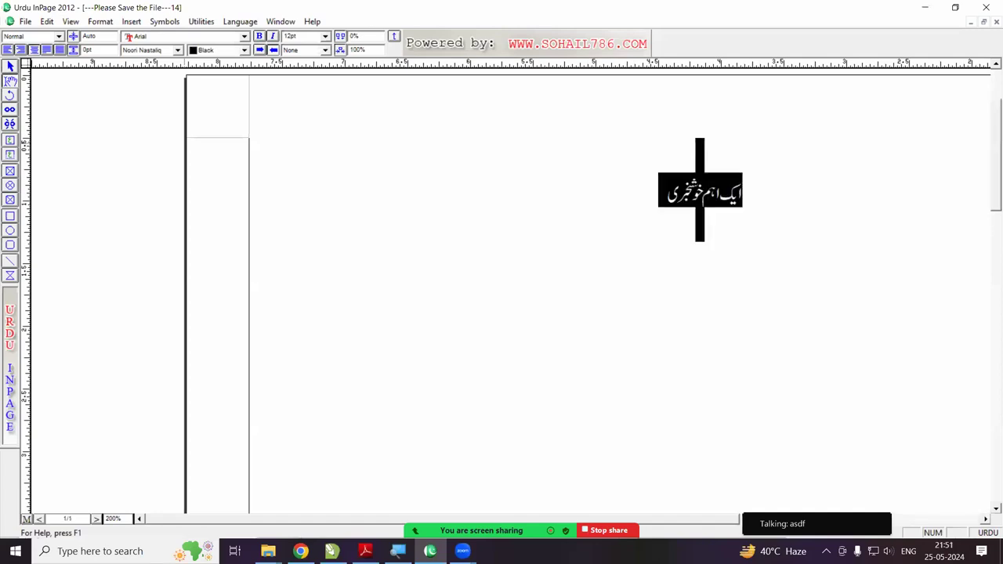
left_click(290, 36)
type("30")
key("Return")
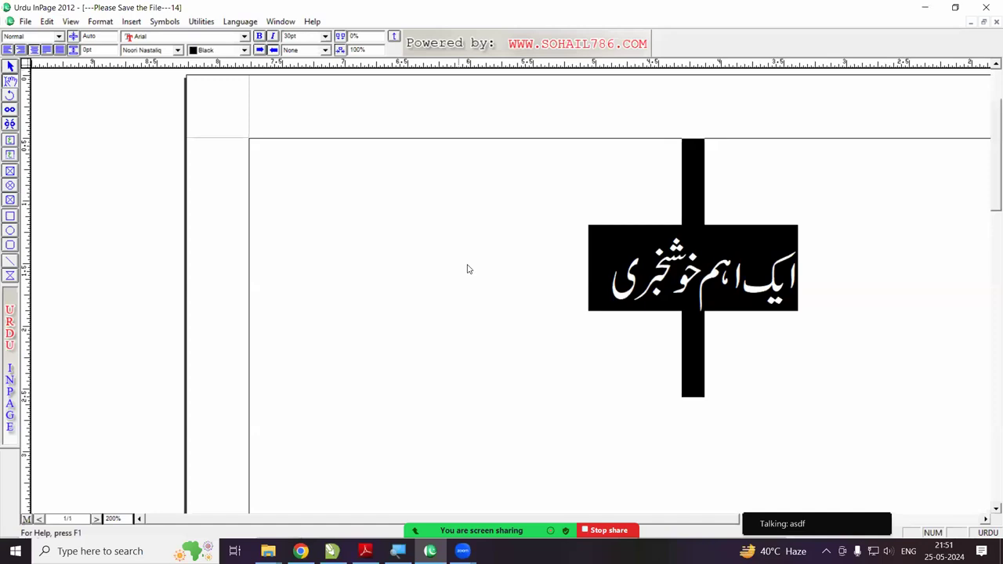
left_click(473, 267)
key("Return")
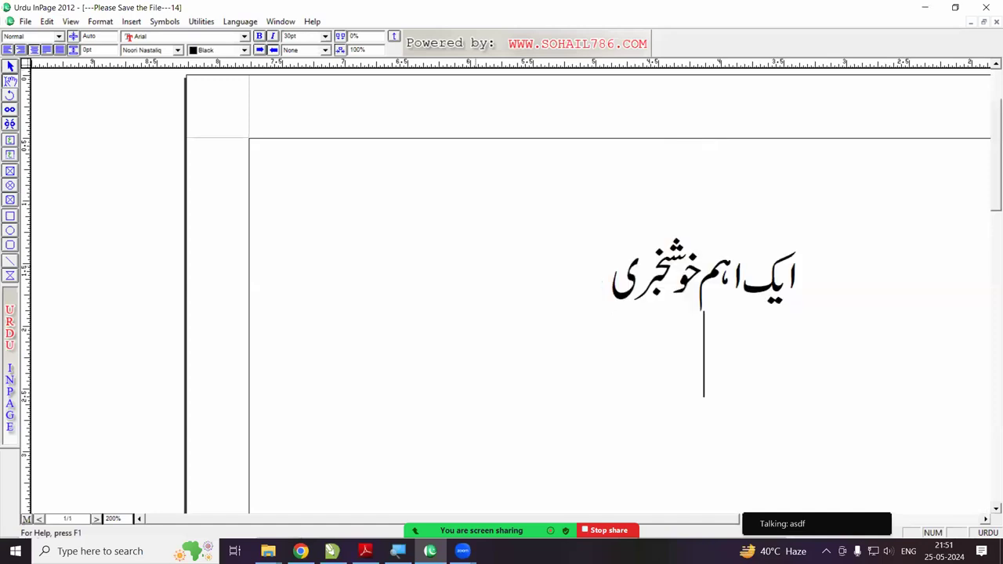
- Enter the text "آپ حضرات کو مطلع کیا جاتا ہے کہ ہم لوگ" below the heading
right_click(650, 311)
right_click(517, 122)
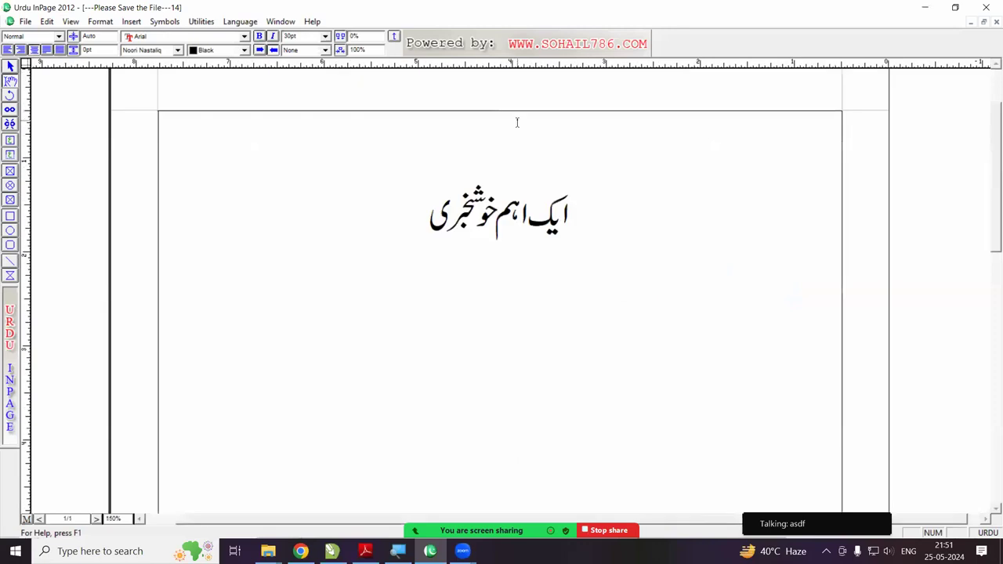
type("ا")
key("BackSpace")
type("آج")
key("BackSpace")
type("پ حضرات کو مطلاع کی")
key("BackSpace")
key("BackSpace")
key("BackSpace")
key("BackSpace")
key("BackSpace")
key("BackSpace")
type("لع کیا جاتا ہے کہ ا")
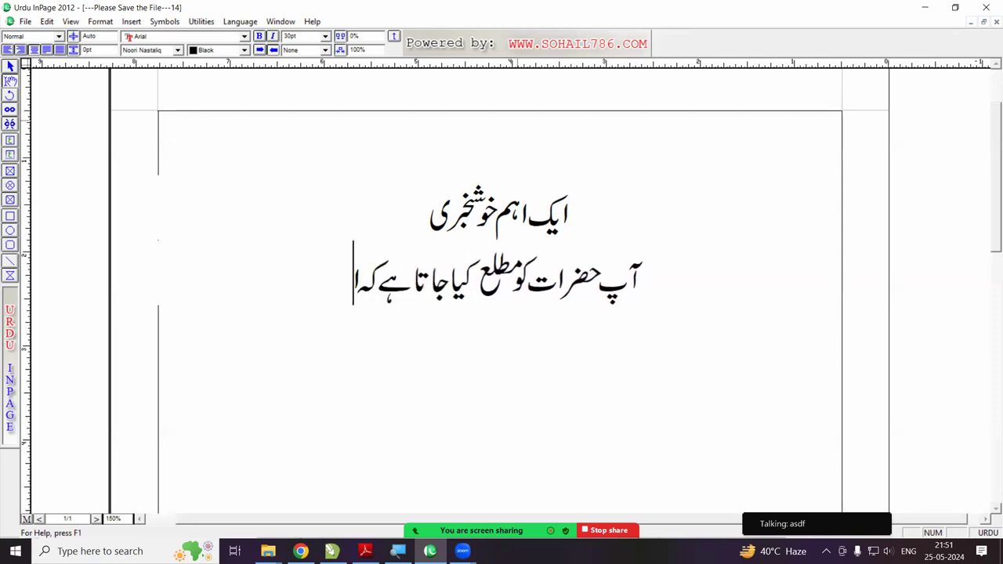
key("BackSpace")
type("ہم لوگ")
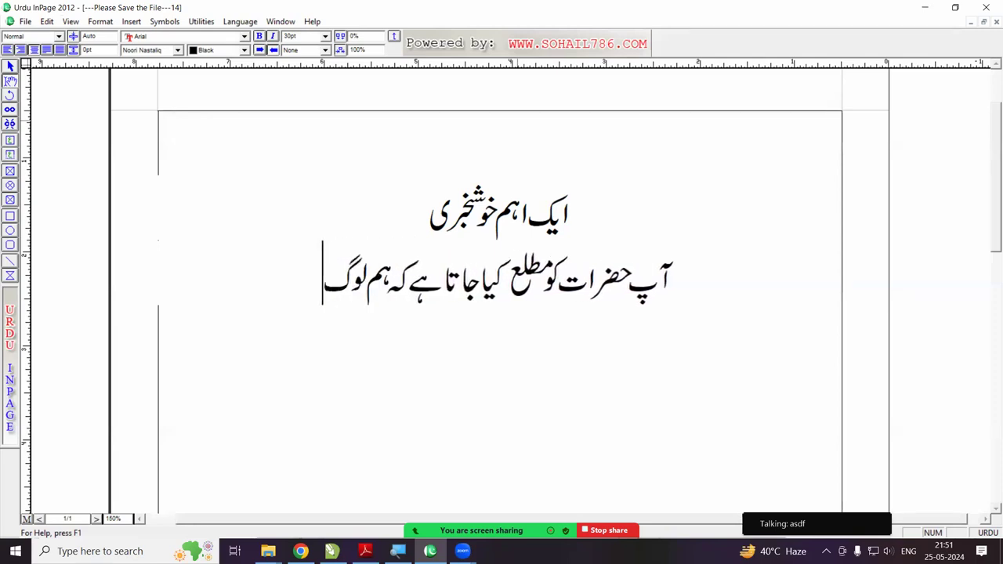
- Continue the sentence with "کمپیوٹر کی پڑھائی جلد شروع کرنے جا رہے ہیں"
type(" کمپیوٹر کی پڑھپ")
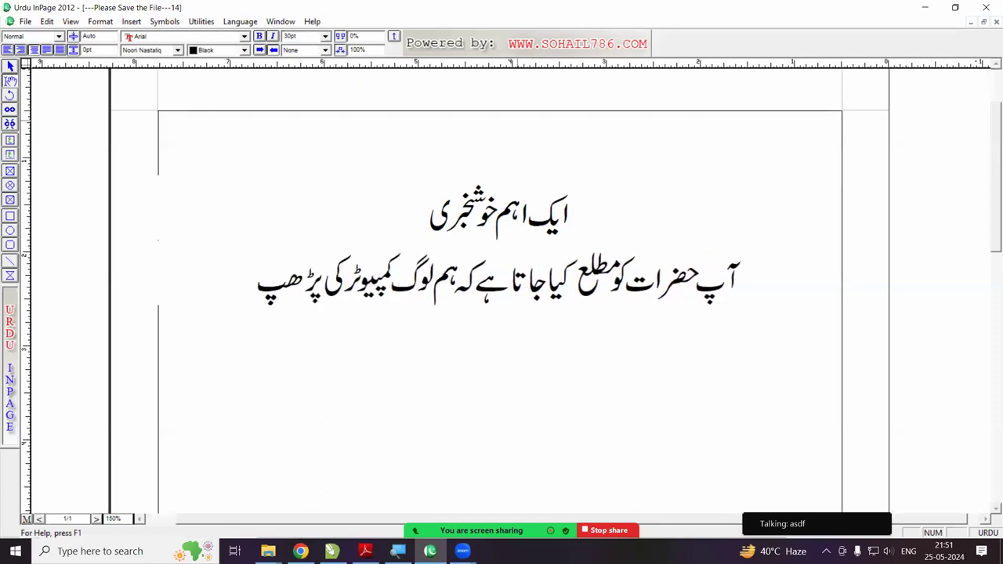
key("BackSpace")
type("ا")
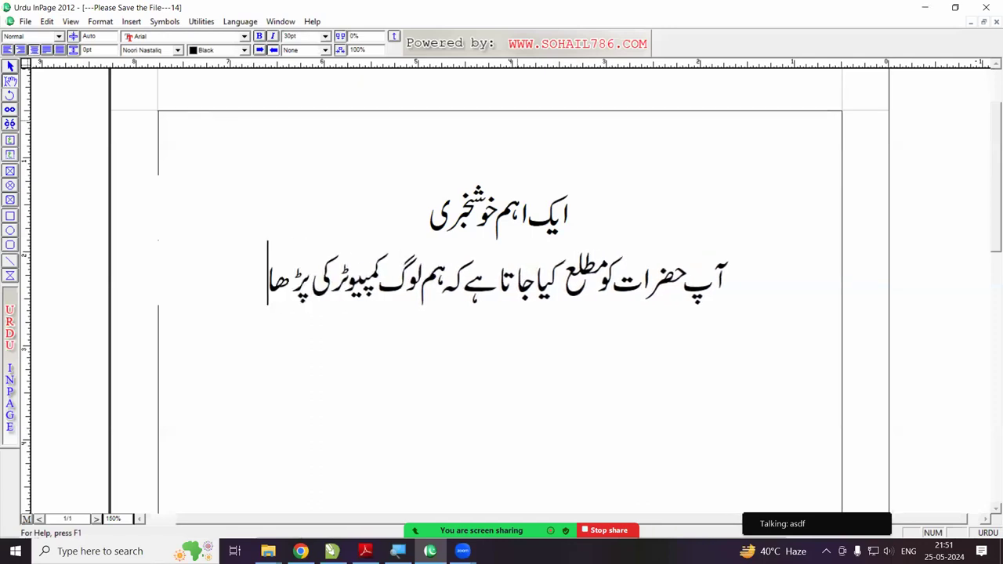
type("ئی جلد شور")
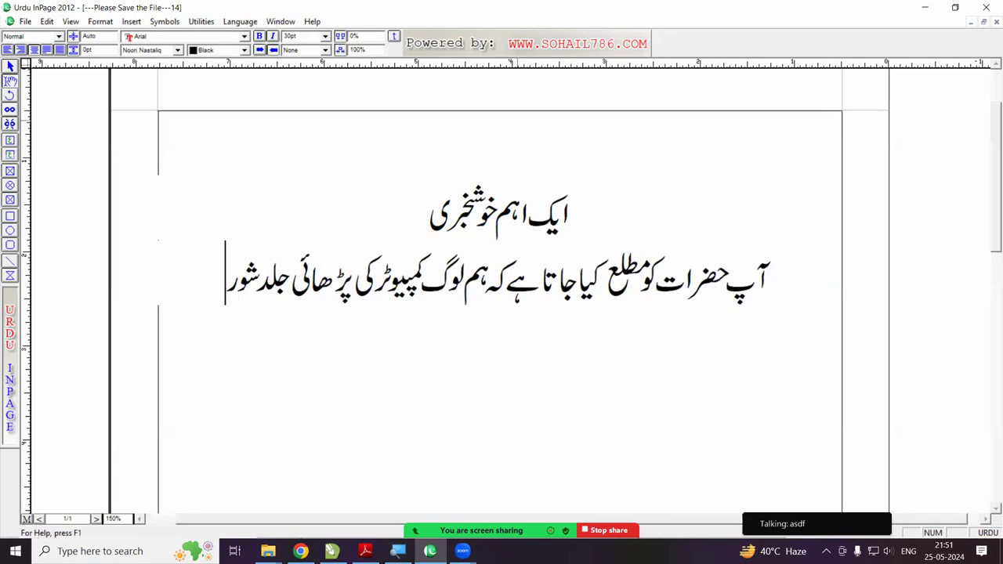
key("BackSpace")
key("BackSpace")
type("روع کرن")
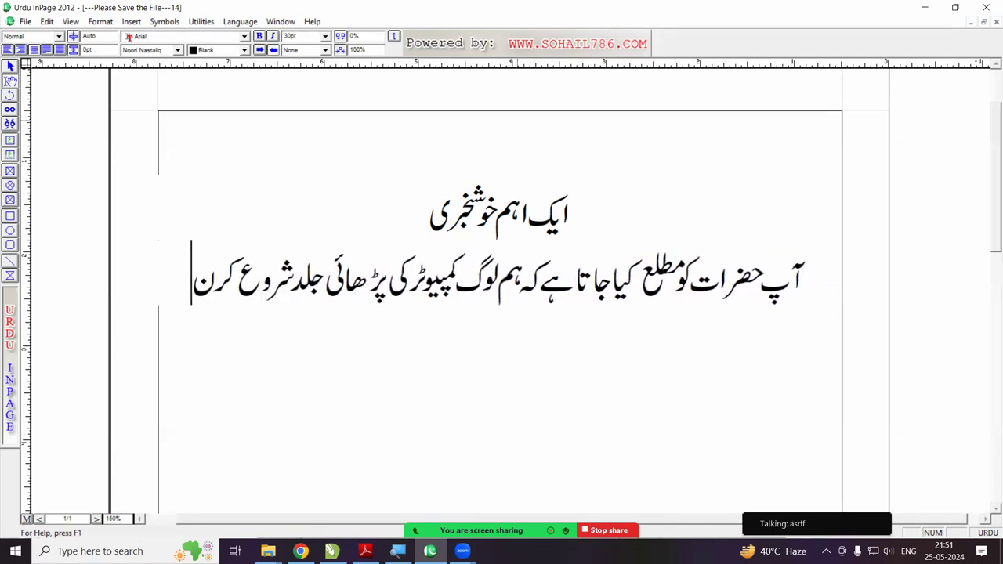
type("ے جا رہے ہیں")
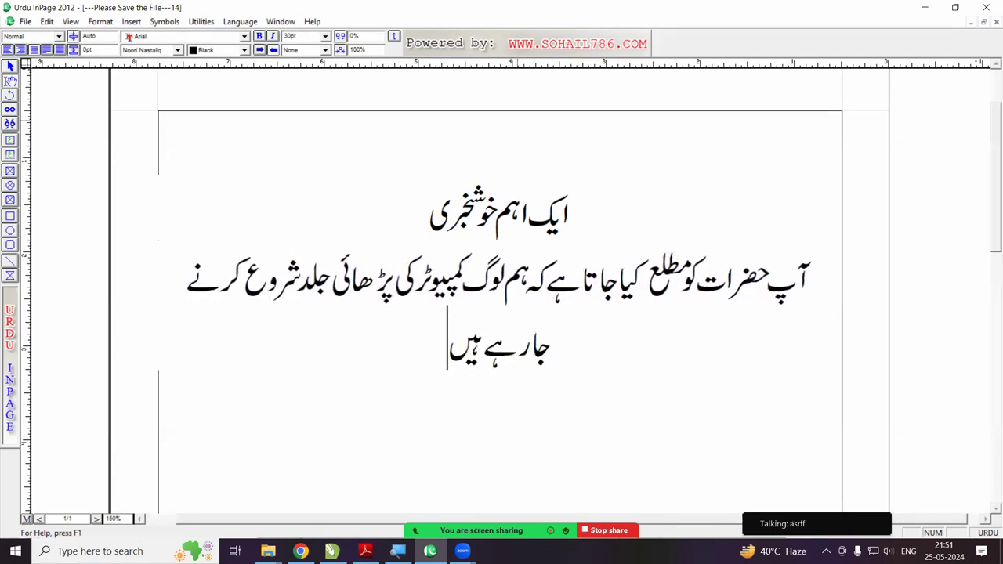
- Finish the sentence with "اور اس میں ہم لوگ ان پیج بھی پڑھیں گے"
type(" اوراس")
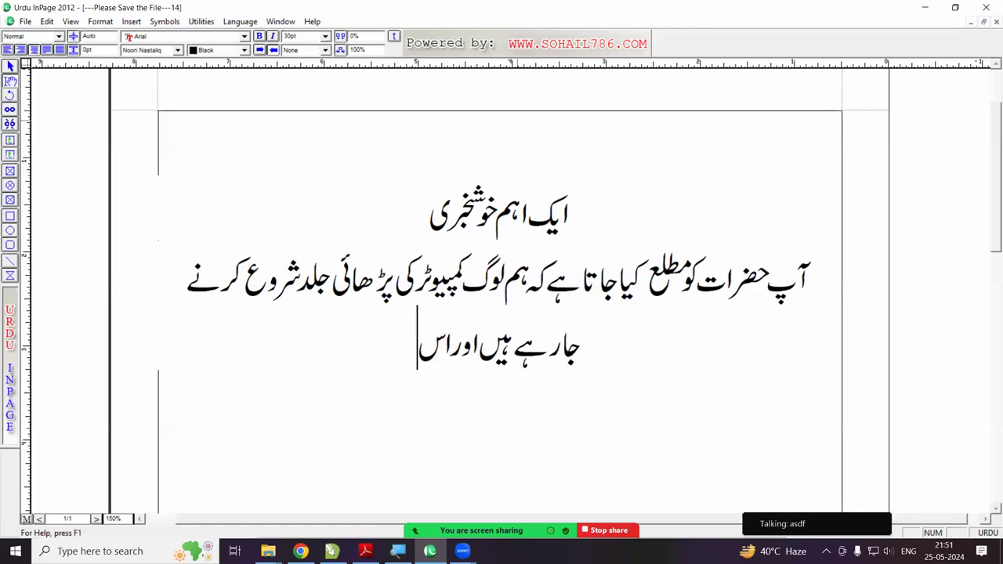
type(" میں ہم لوگ")
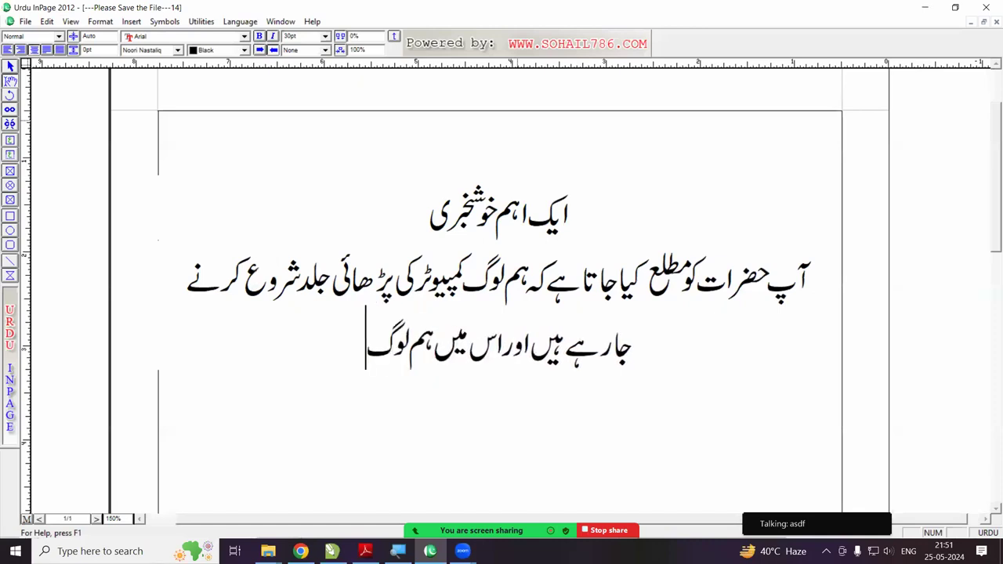
type(" ان پیج بھی ب")
key("BackSpace")
type("پڑھیں گے")
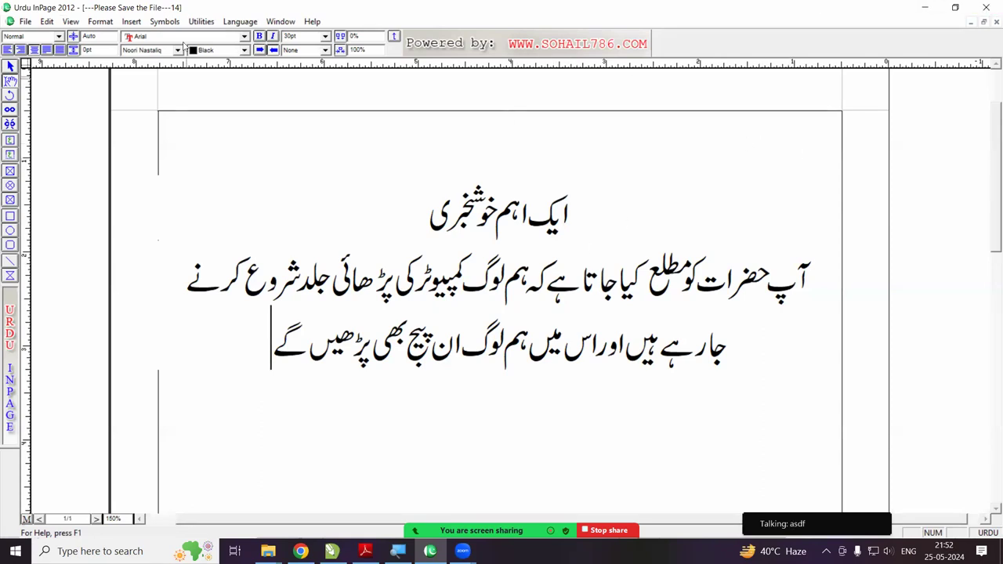
- Start saving the new document, create a folder with the owner's full name on the D: drive, and open that folder
left_click(25, 21)
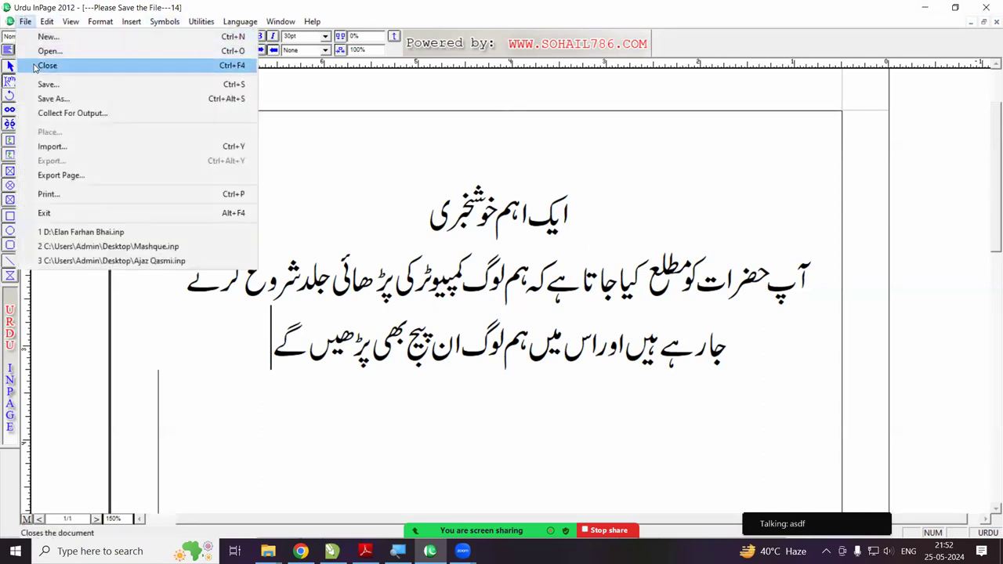
left_click(47, 84)
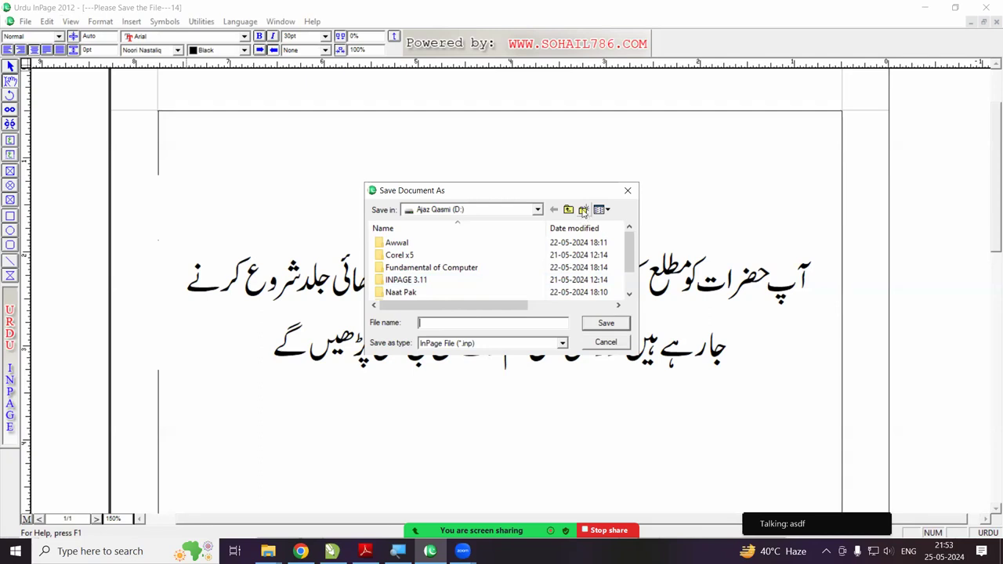
left_click(583, 210)
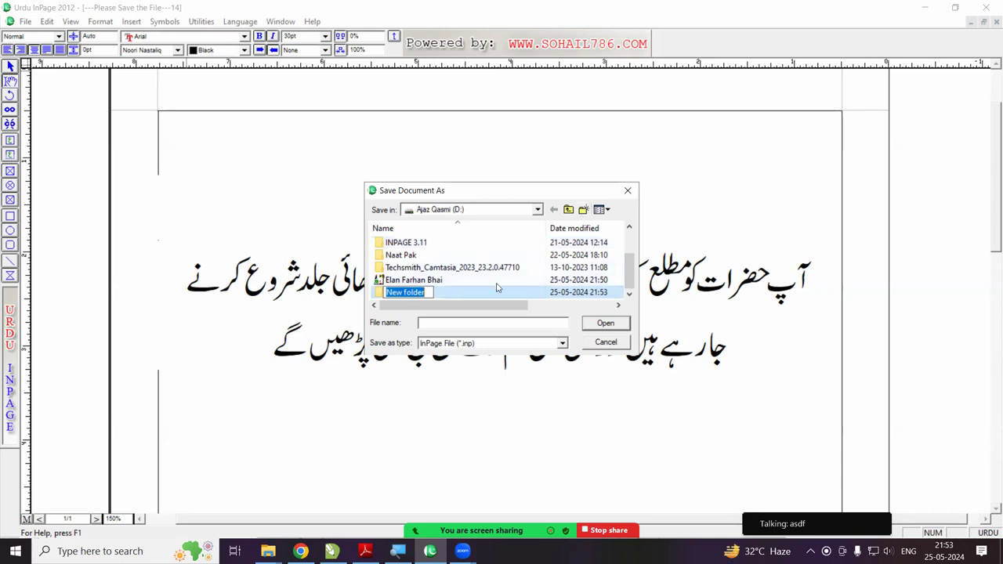
type("A")
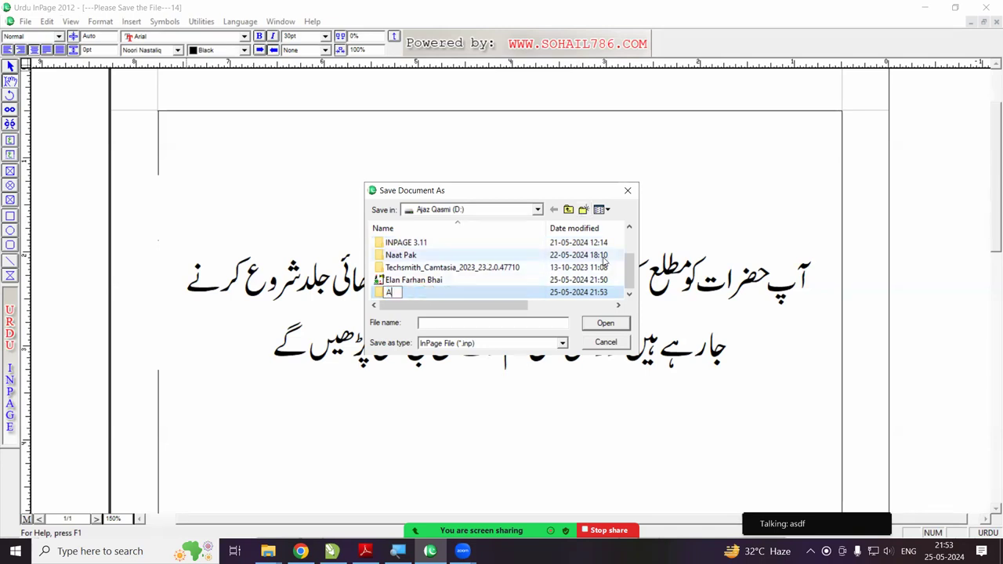
type("jaz Qasmi")
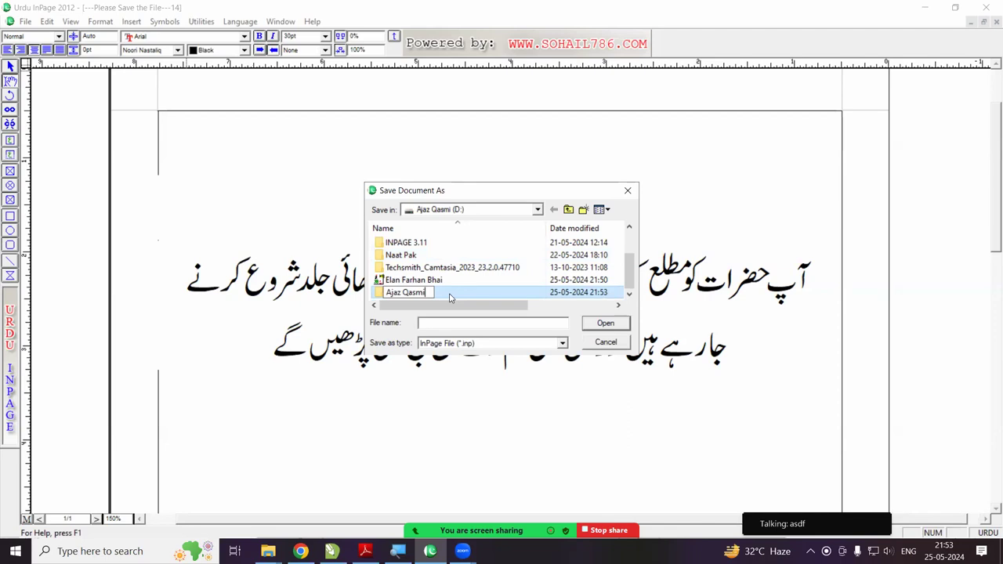
key("Return")
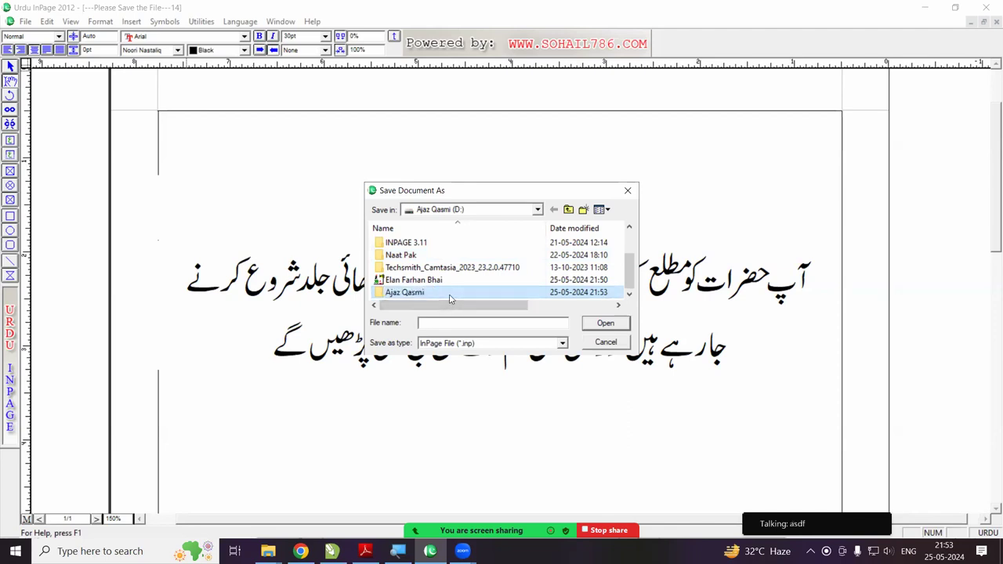
double_click(437, 293)
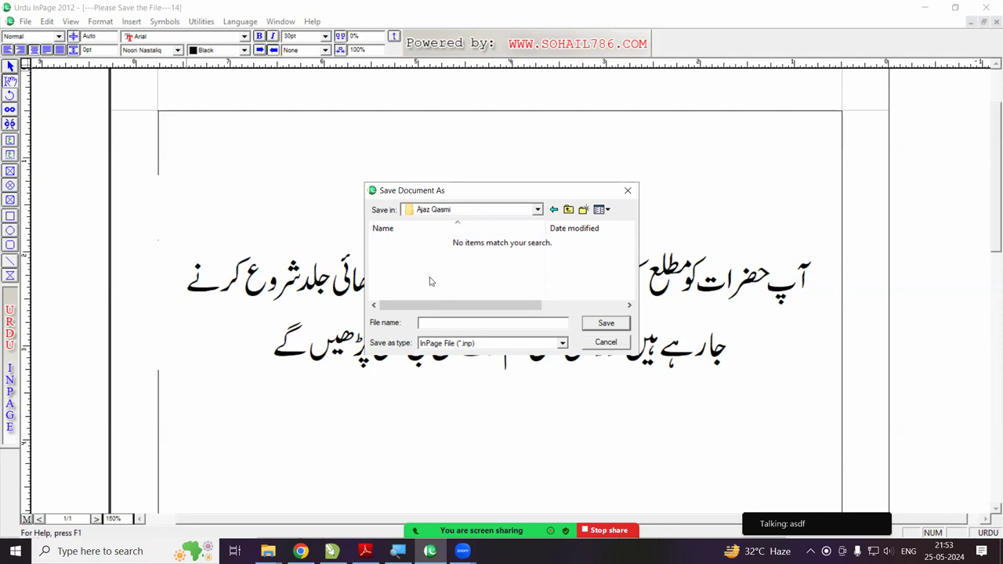
- Create a subfolder named Elan inside the owner's folder
left_click(583, 210)
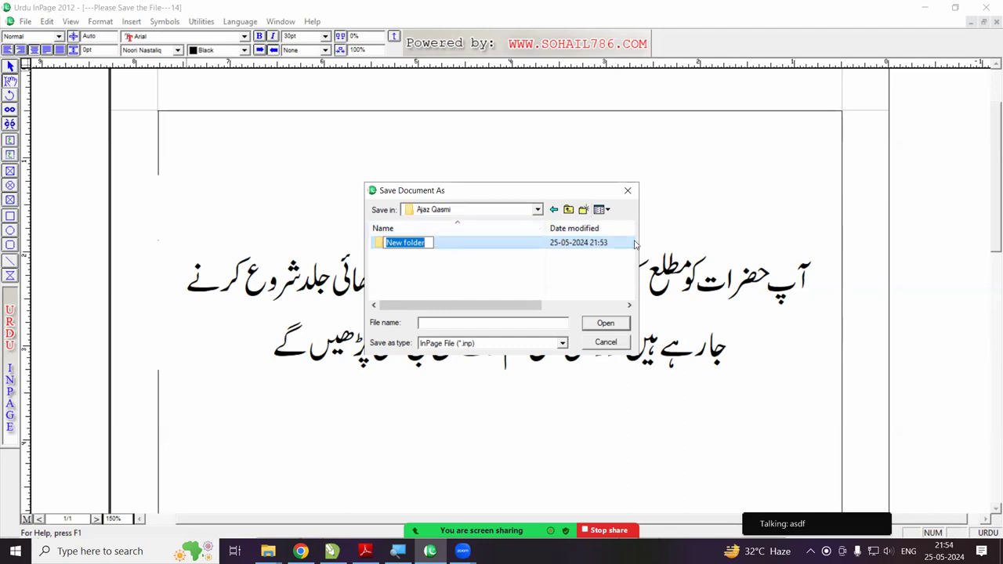
type("Elan")
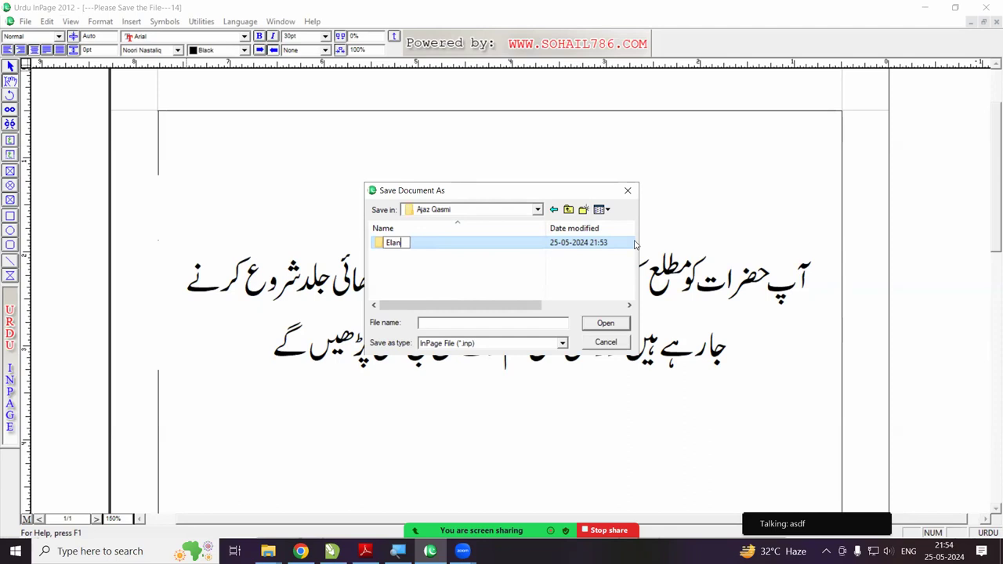
key("Return")
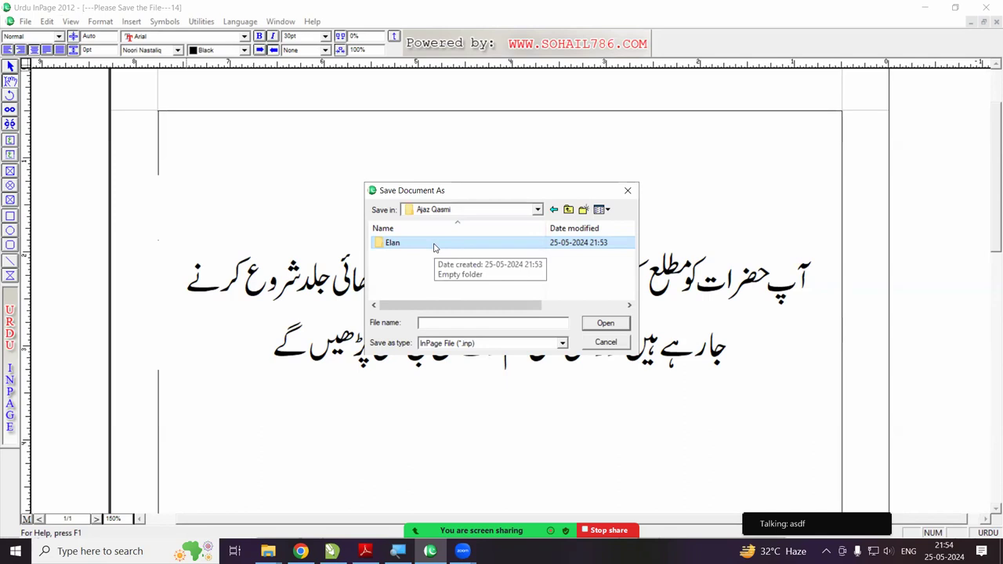
- Save the document in the Elan folder as Elan Computer 2024, then close both open documents
double_click(433, 244)
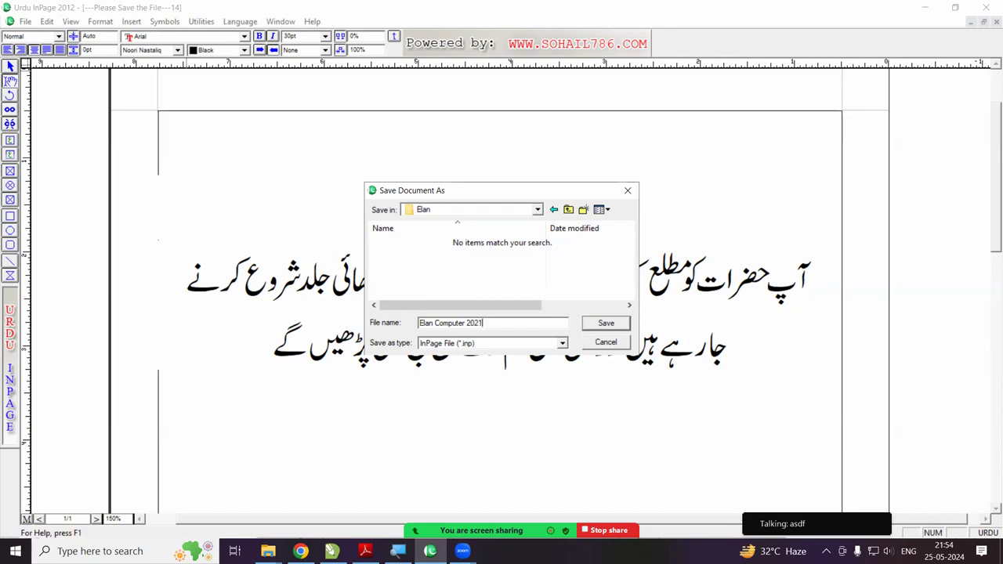
type("4")
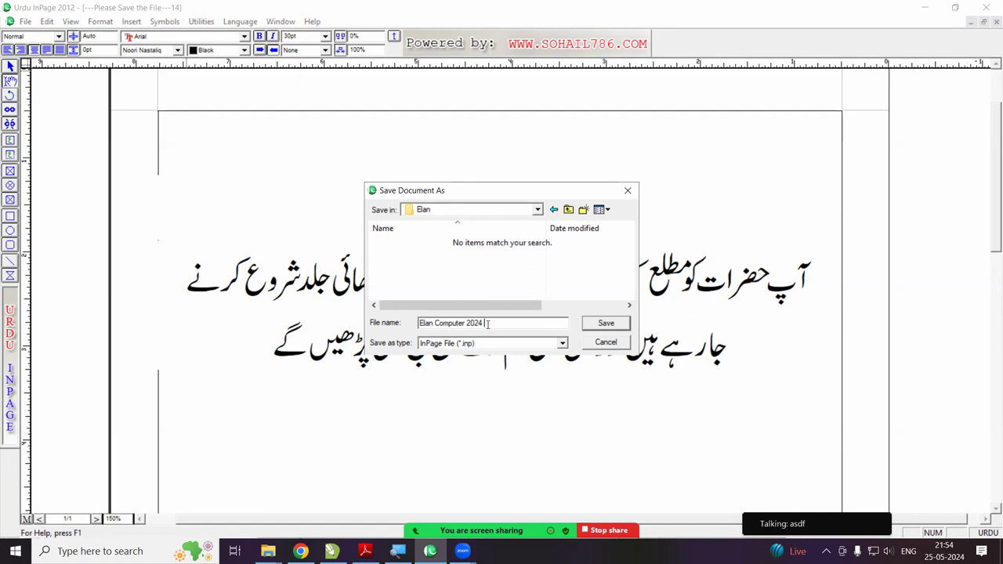
left_click(603, 323)
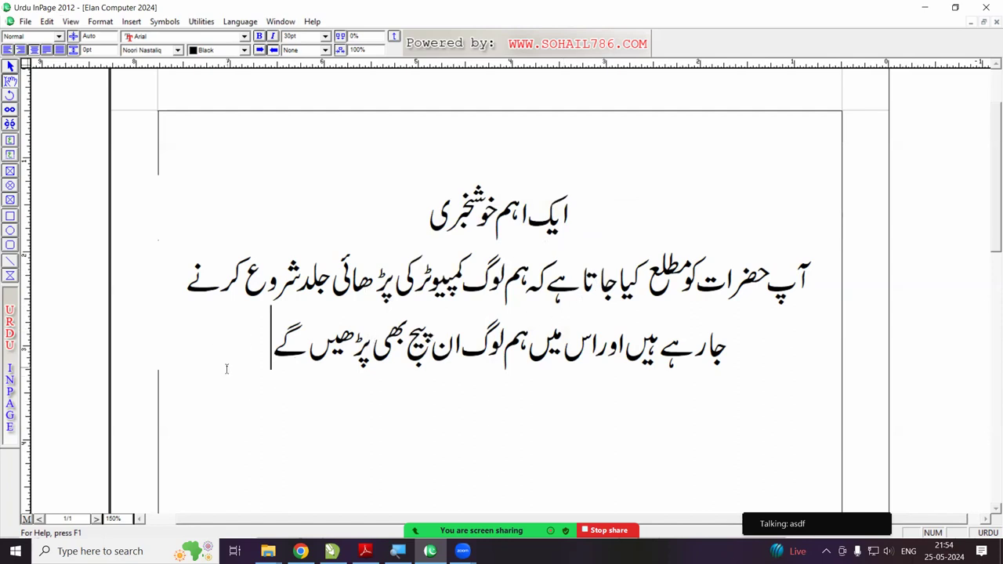
left_click(995, 22)
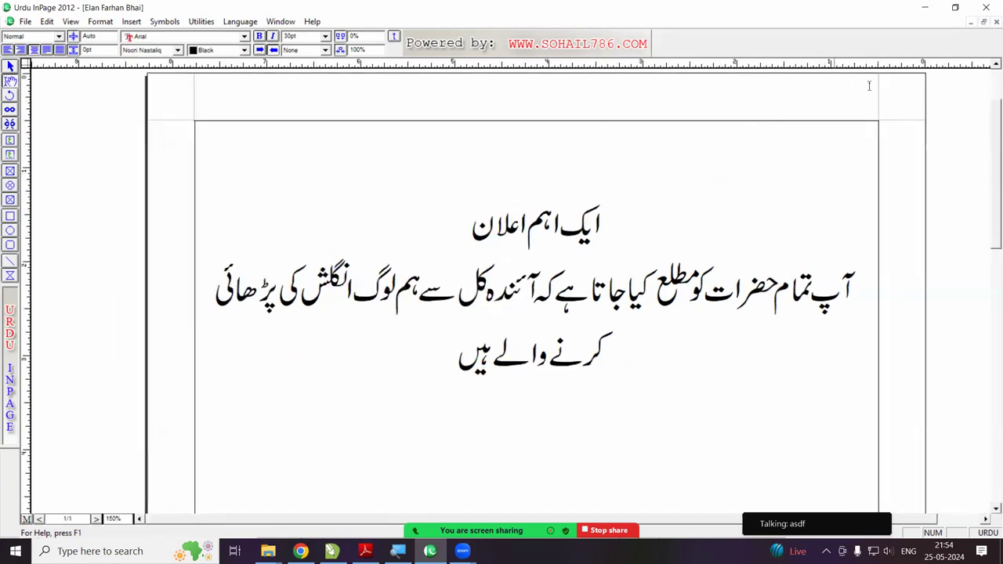
left_click(996, 22)
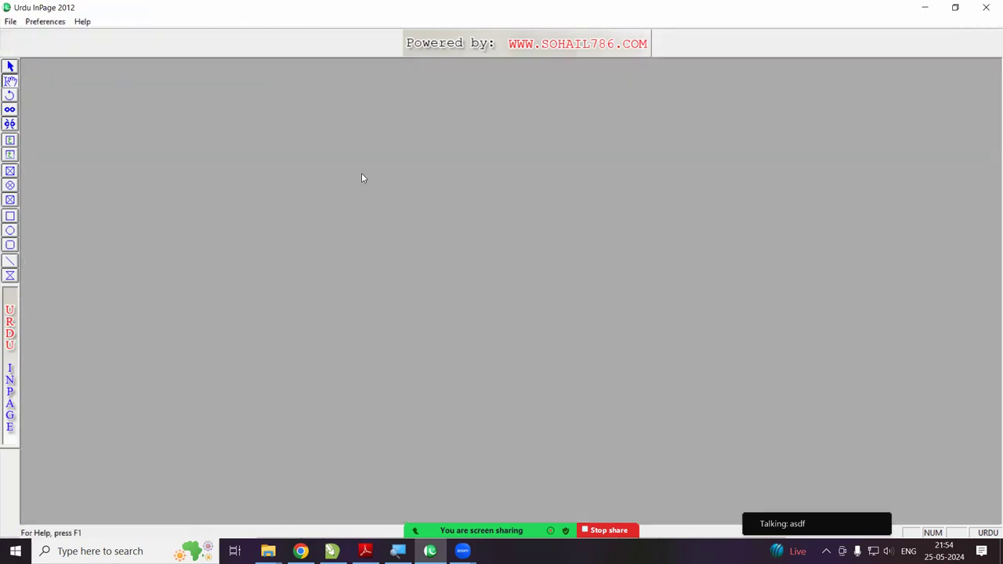
- Open the earlier announcement file stored directly in the root of the D: drive
left_click(10, 21)
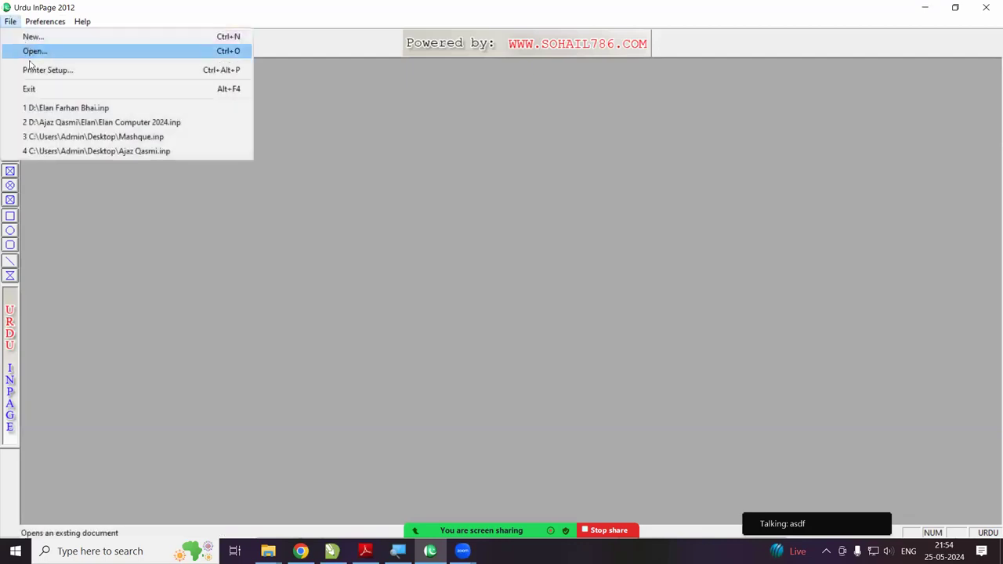
left_click(31, 52)
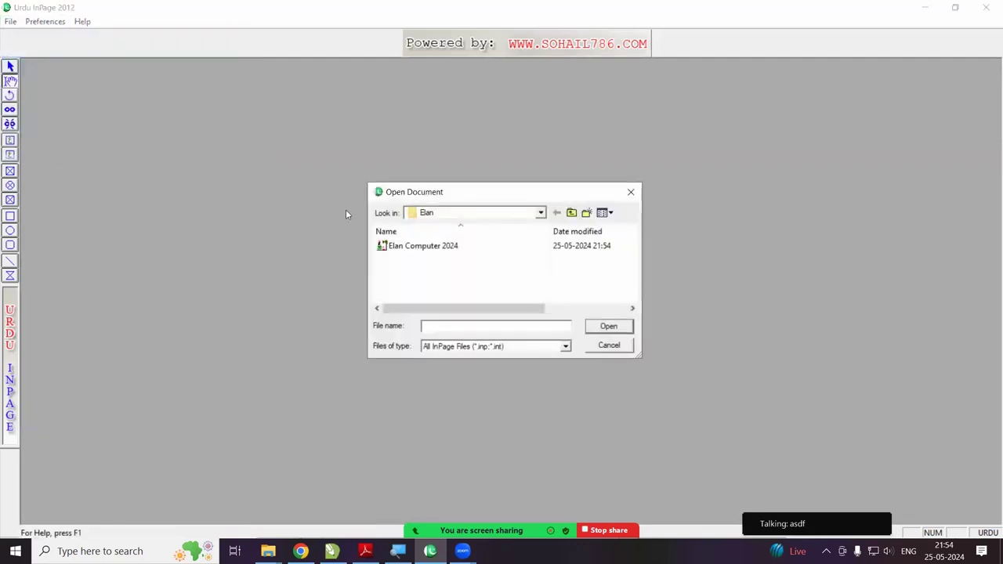
left_click(427, 212)
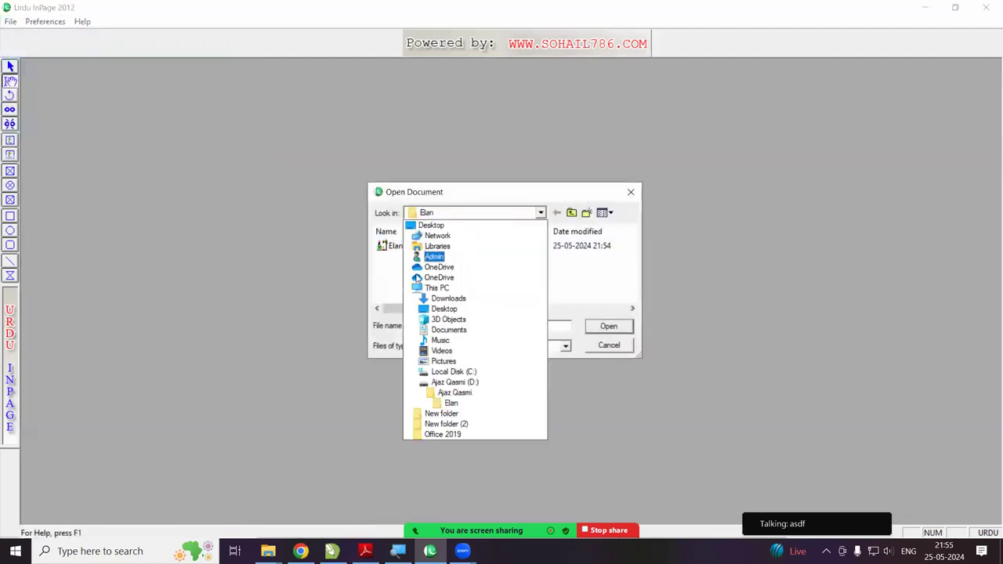
left_click(444, 383)
scroll(443, 263, "down", 1)
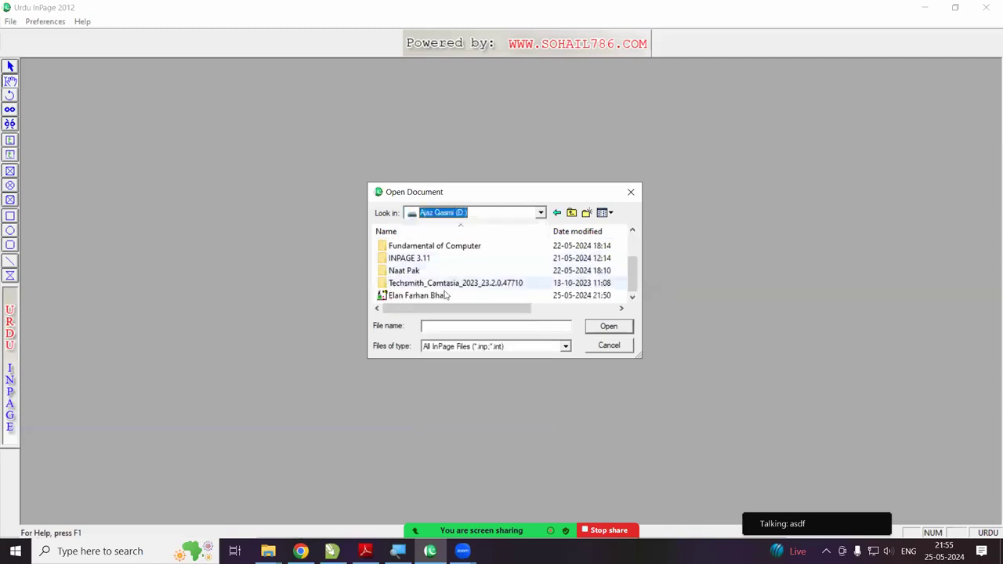
left_click(430, 301)
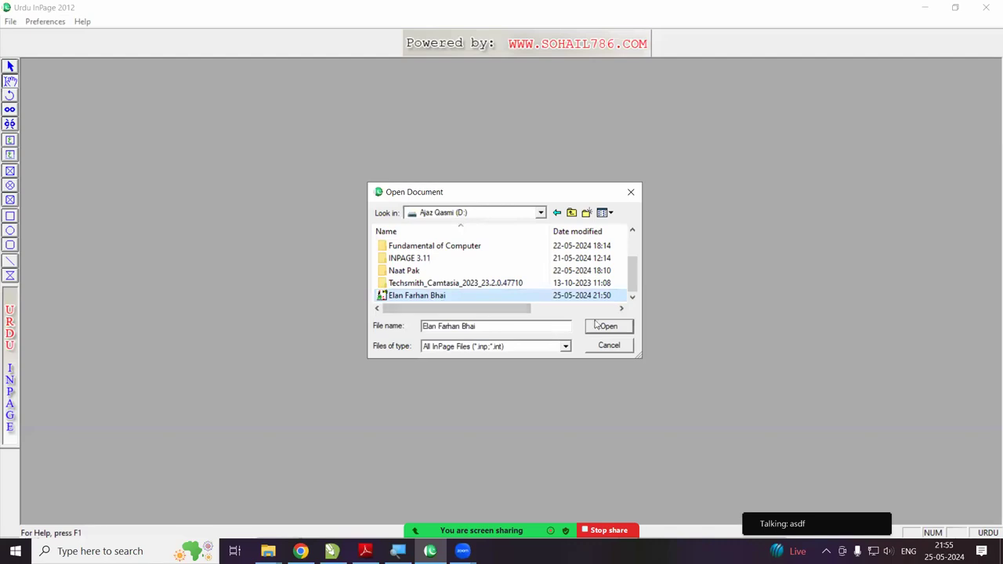
left_click(603, 326)
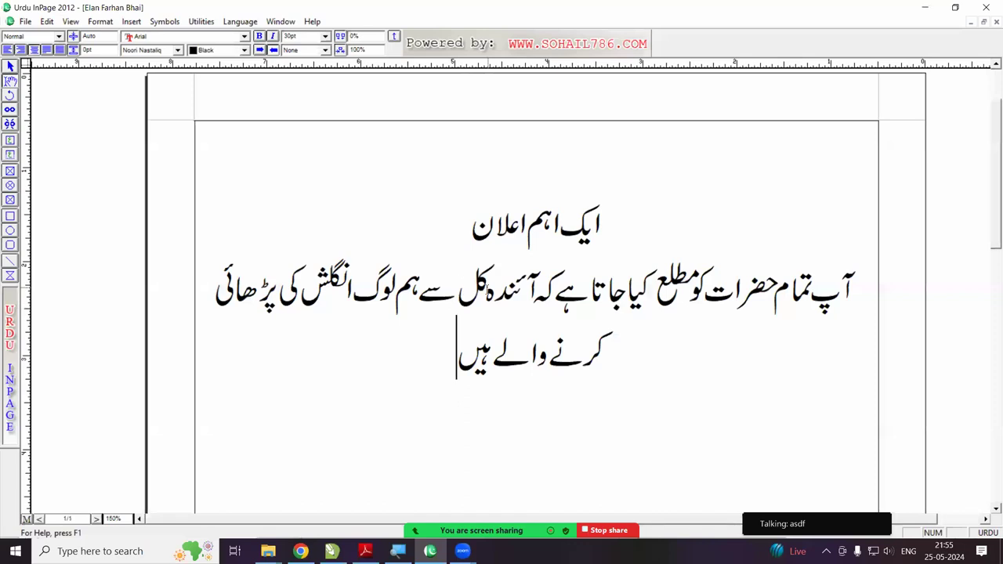
- Open Elan Computer 2024 from the Elan subfolder inside the owner's folder on the D: drive
left_click(25, 22)
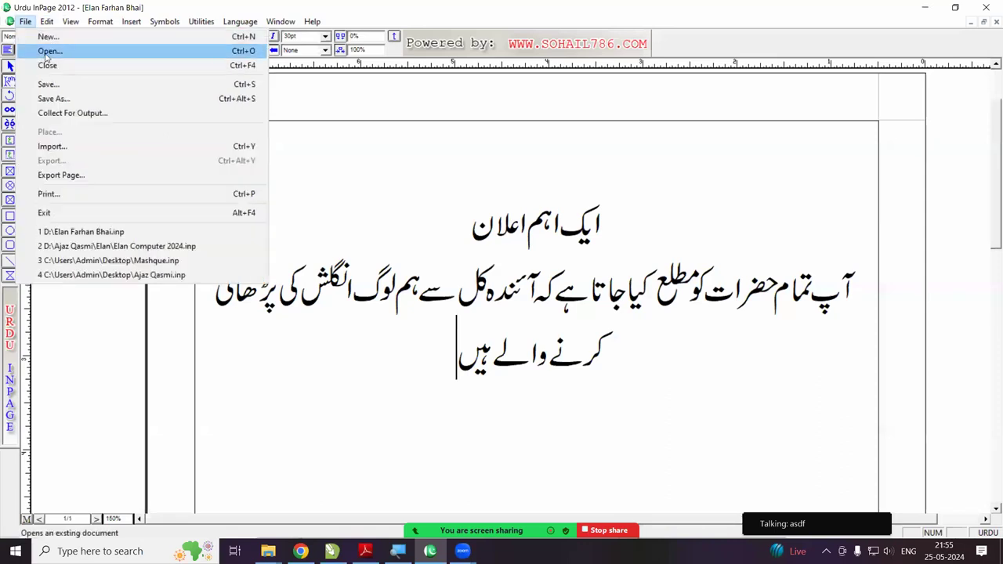
left_click(48, 52)
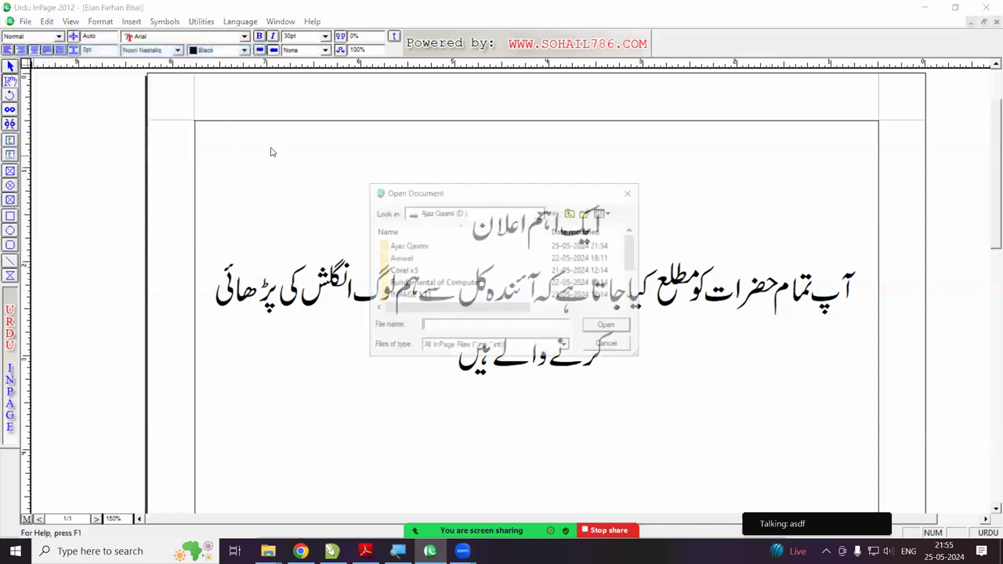
double_click(414, 247)
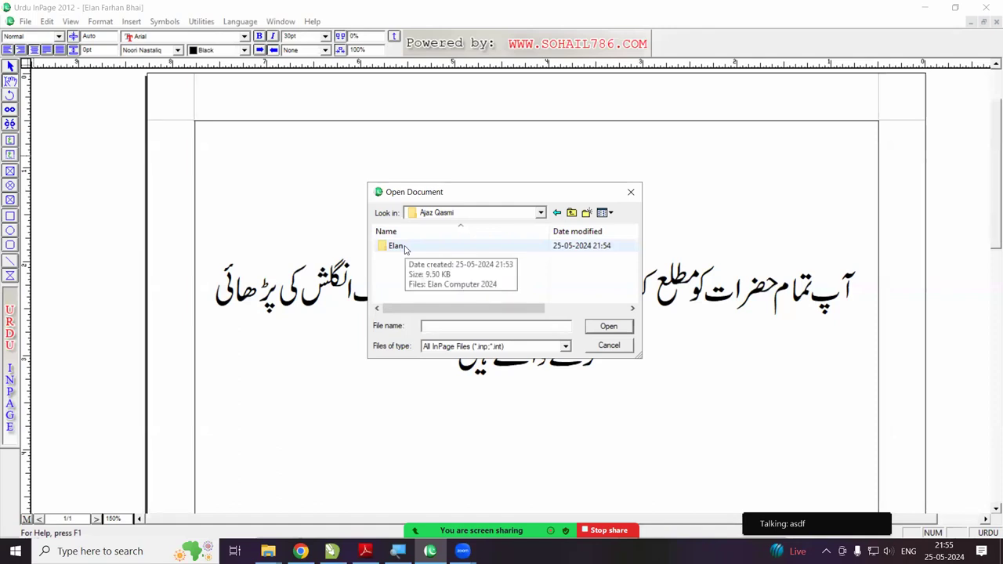
double_click(399, 246)
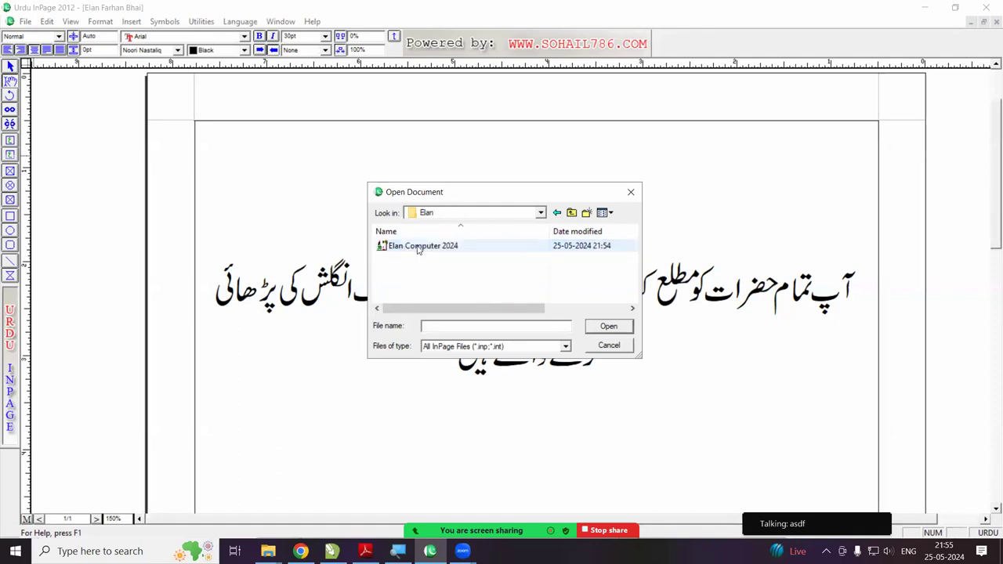
left_click(429, 248)
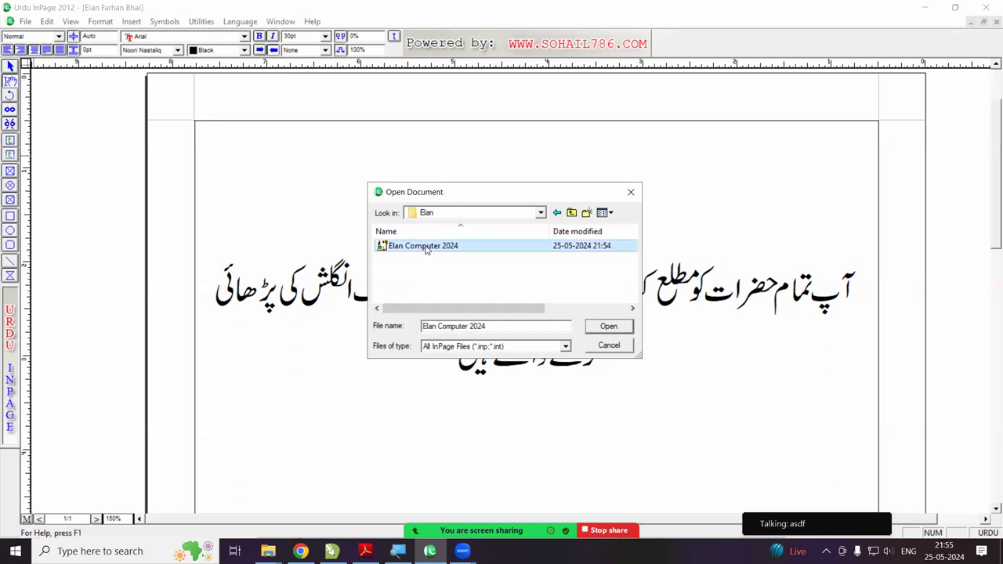
left_click(609, 327)
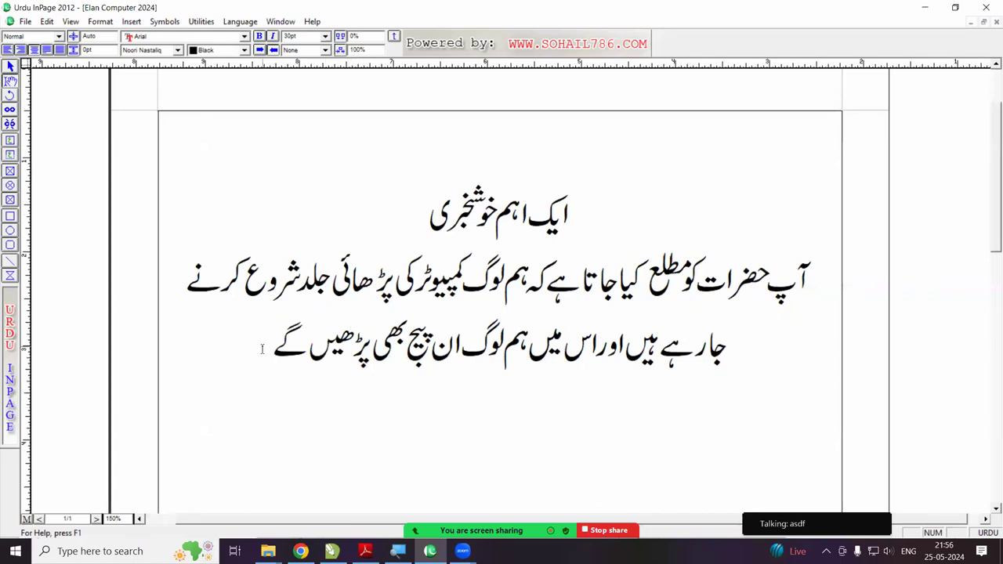
- Append "اور اس کے ساتھ ساتھ کورل ڈرا بھی پڑھیں گے" to the end of the announcement and save the file
type("ا")
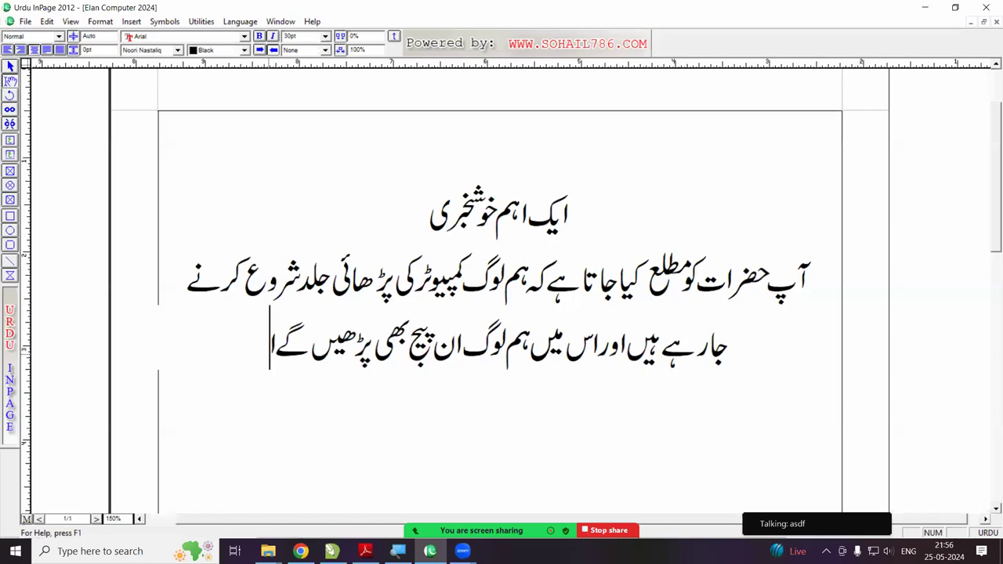
type("ور اس کے ساتھ س")
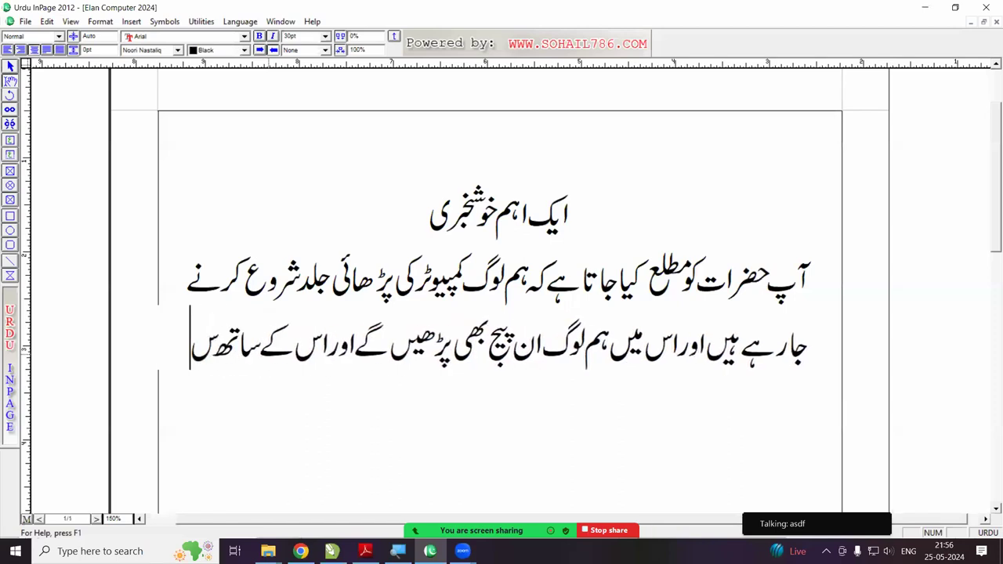
type("اتھ کورل ڈرا بھی ")
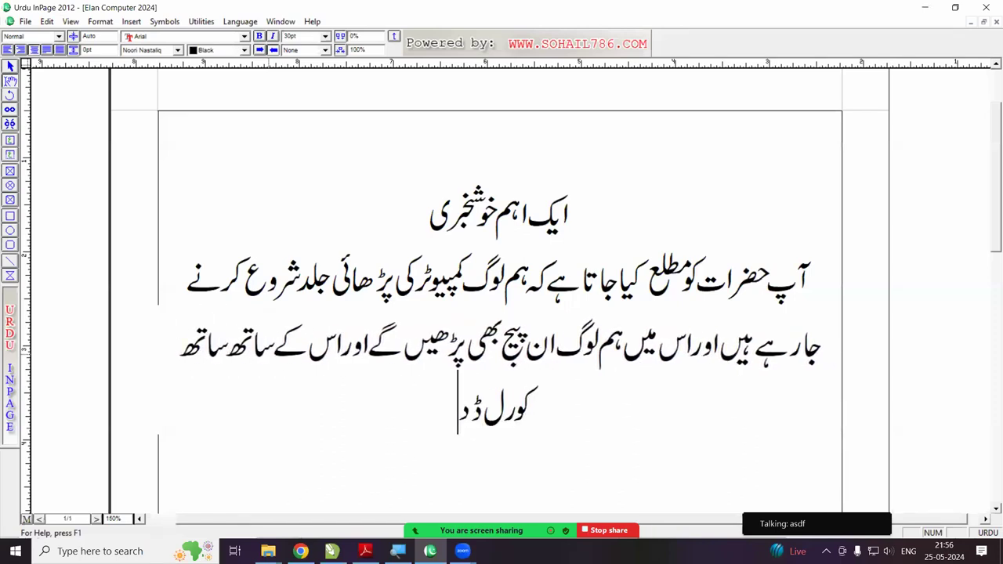
type("پ")
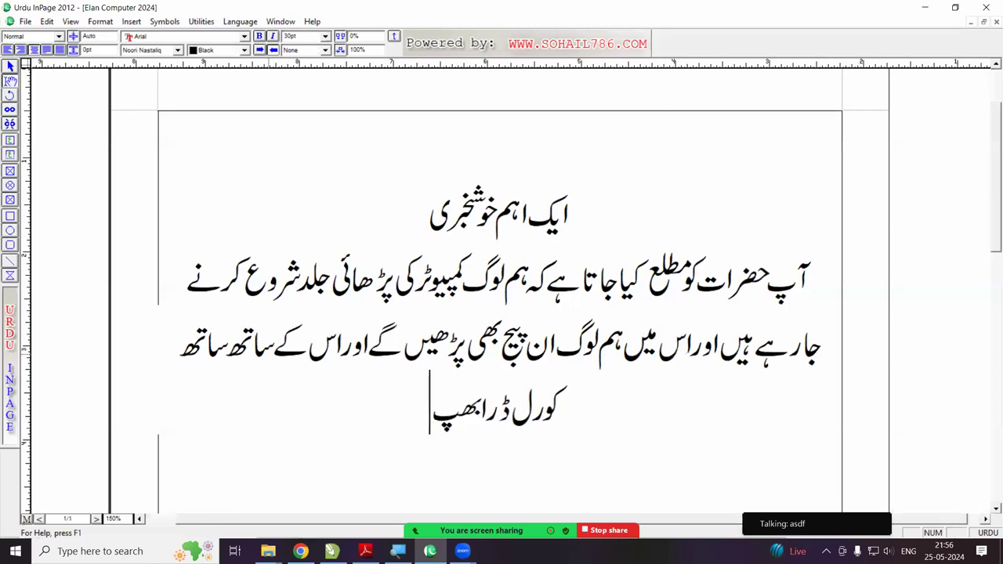
key("BackSpace")
type("پڑھیں گے")
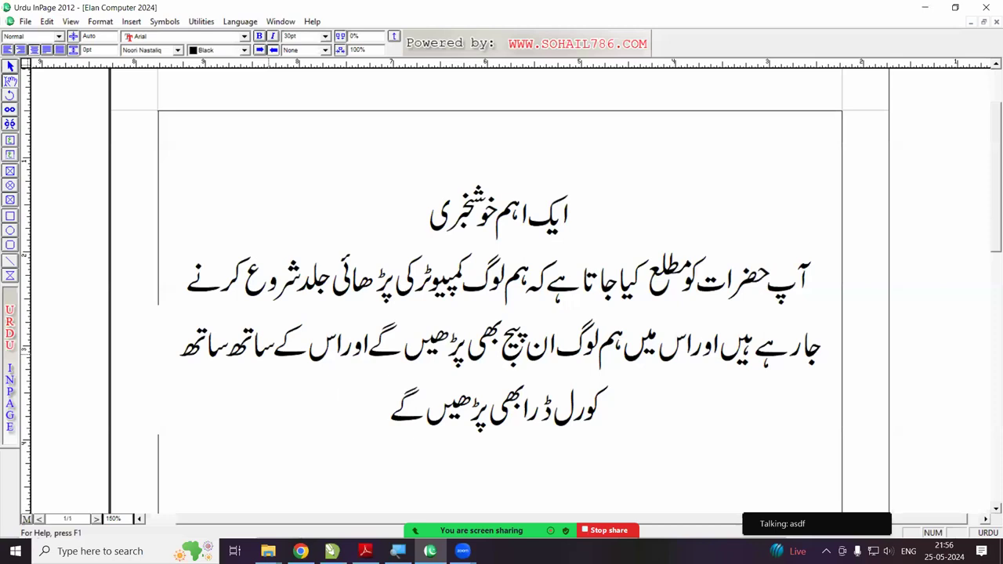
key("ctrl+s")
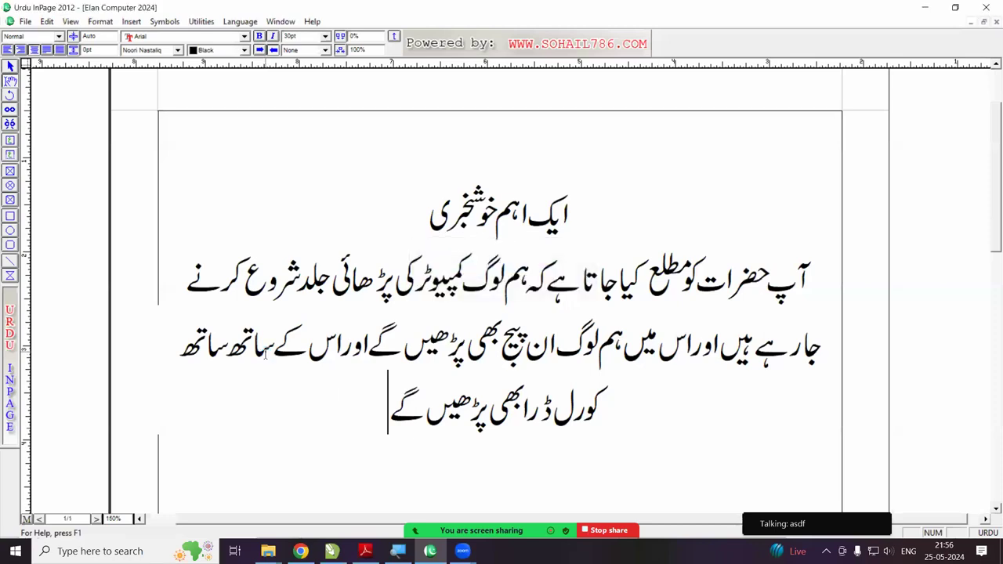
- Close both open documents and reopen Elan Computer 2024 from the Elan folder
left_click(996, 22)
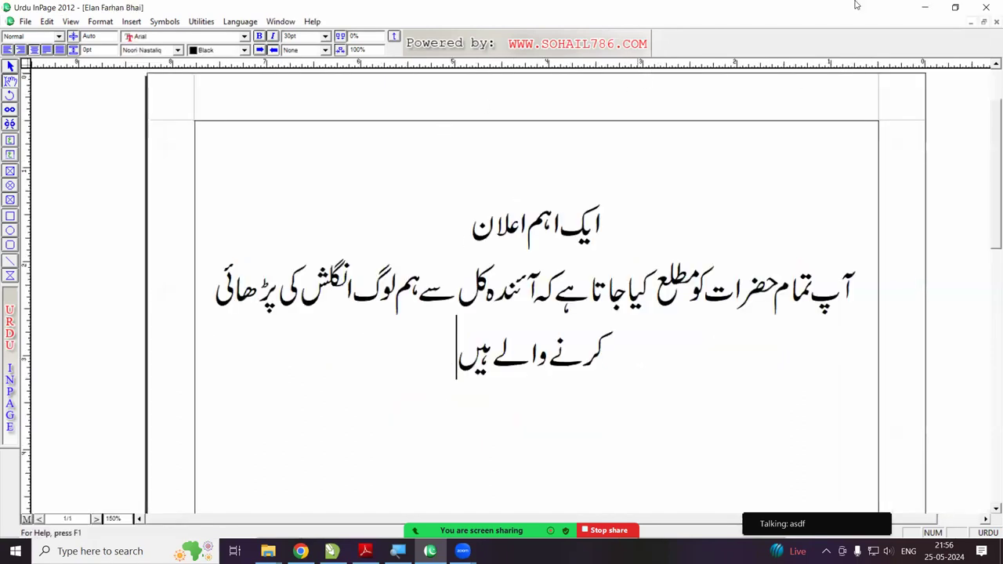
left_click(996, 21)
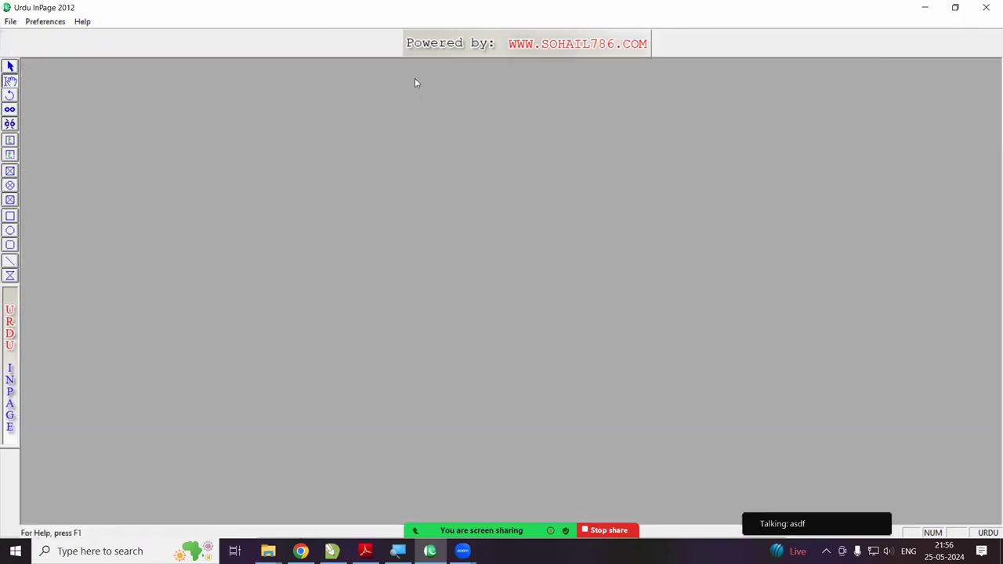
left_click(10, 21)
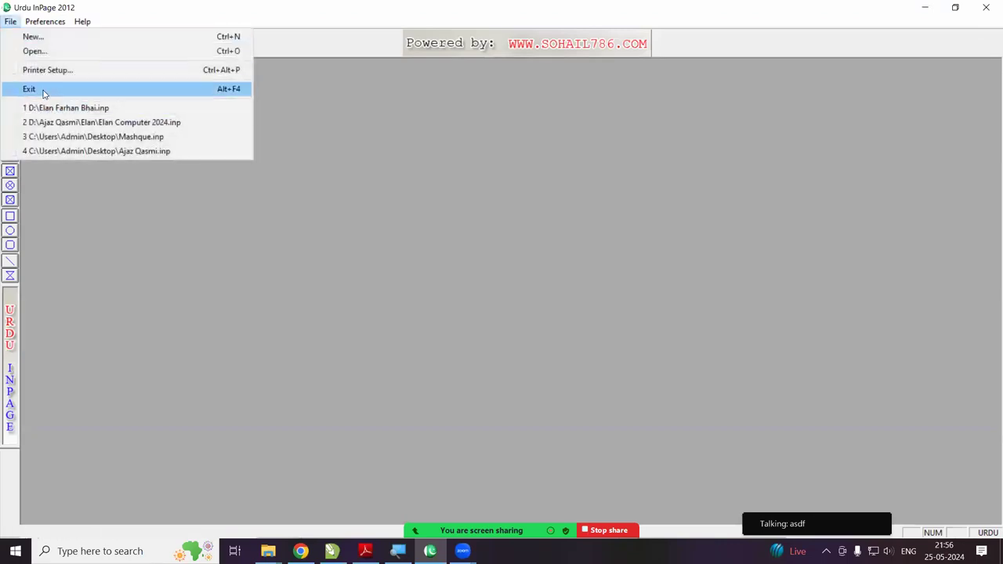
left_click(43, 51)
left_click(412, 248)
left_click(610, 329)
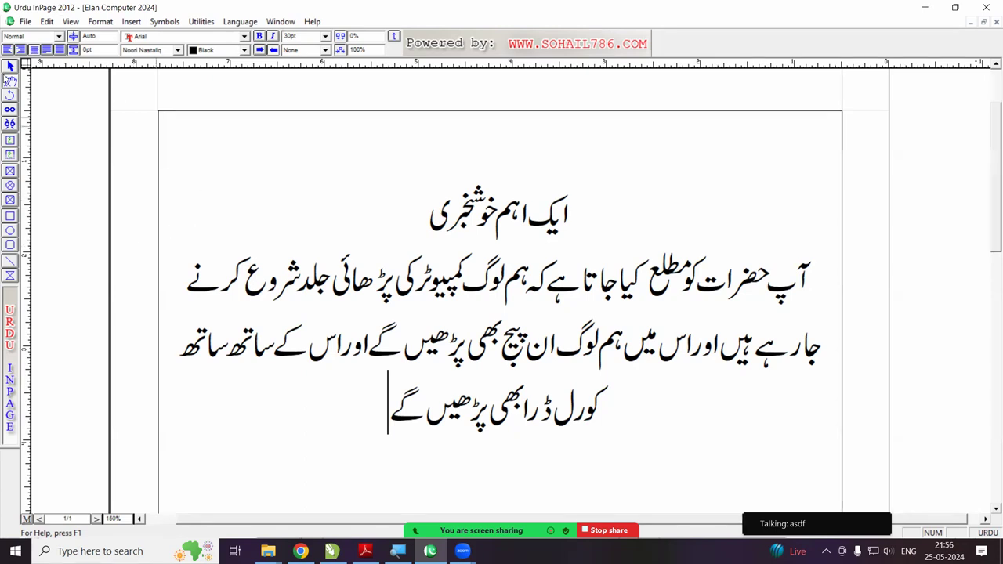
- Create a new one-page A4 portrait document with right-to-left direction and 0.5" margins
left_click(25, 21)
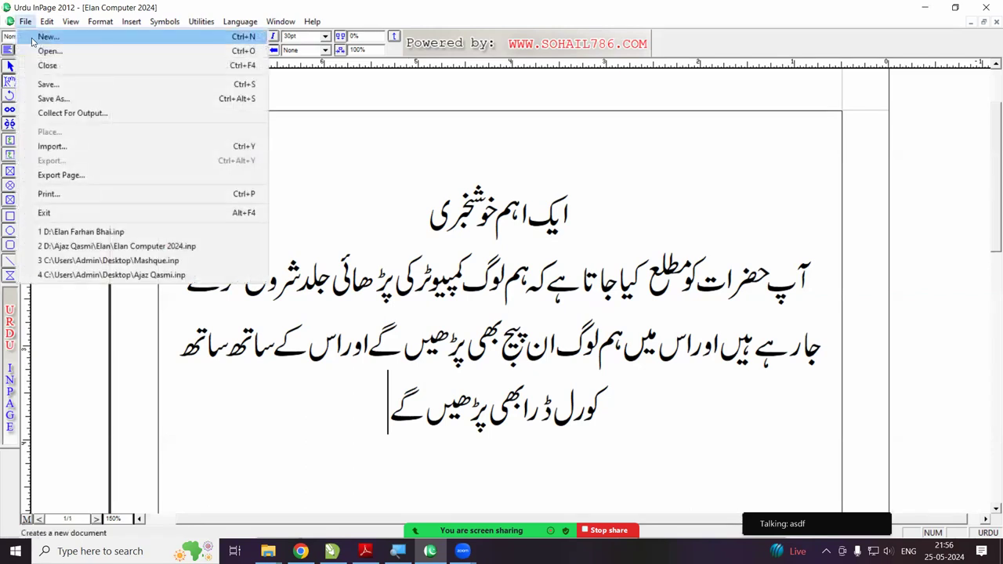
left_click(30, 37)
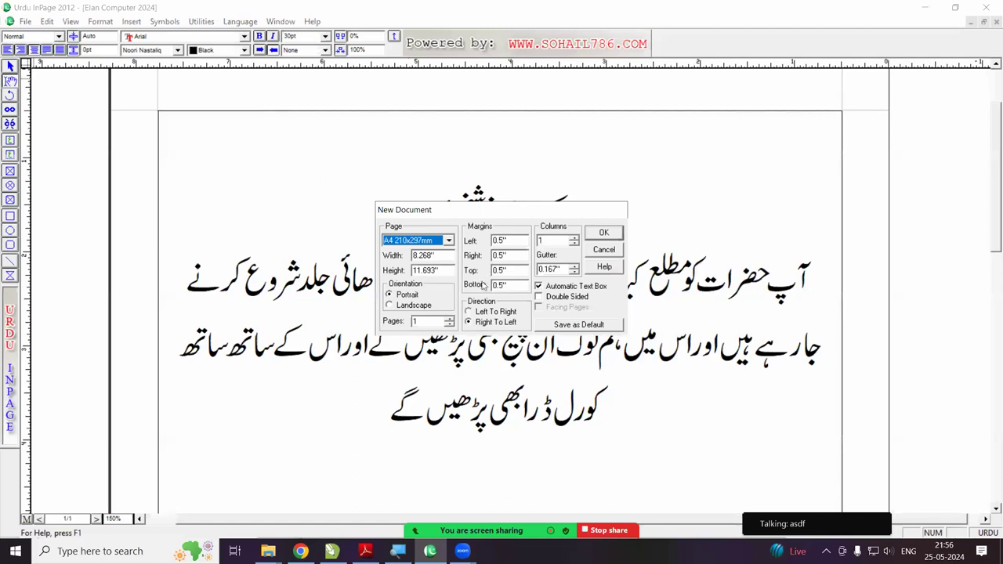
left_click(601, 234)
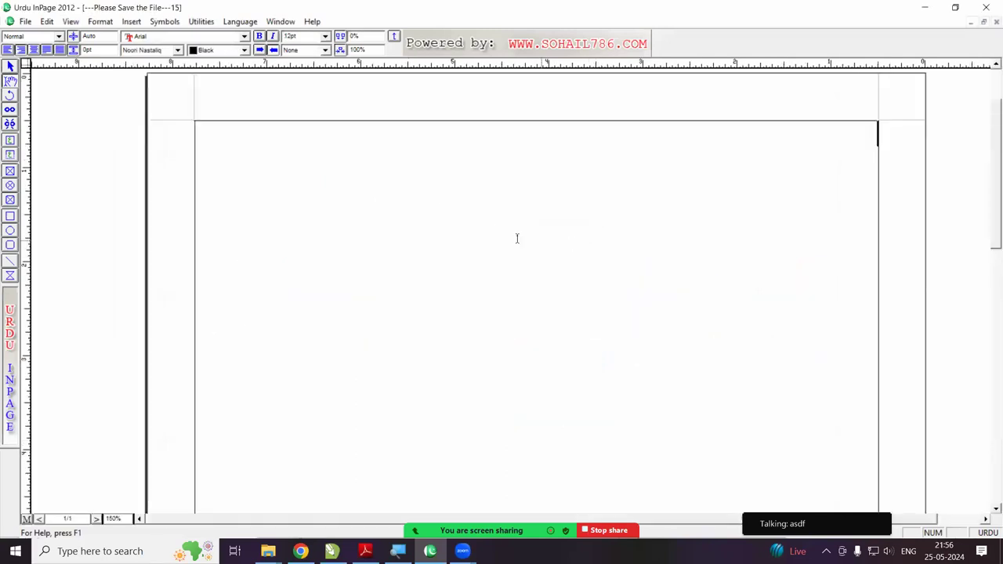
- Centre the first line of the new document and write the heading "فضیلت قرآن" on it
right_click(484, 228)
right_click(527, 128)
right_click(527, 129)
right_click(525, 102)
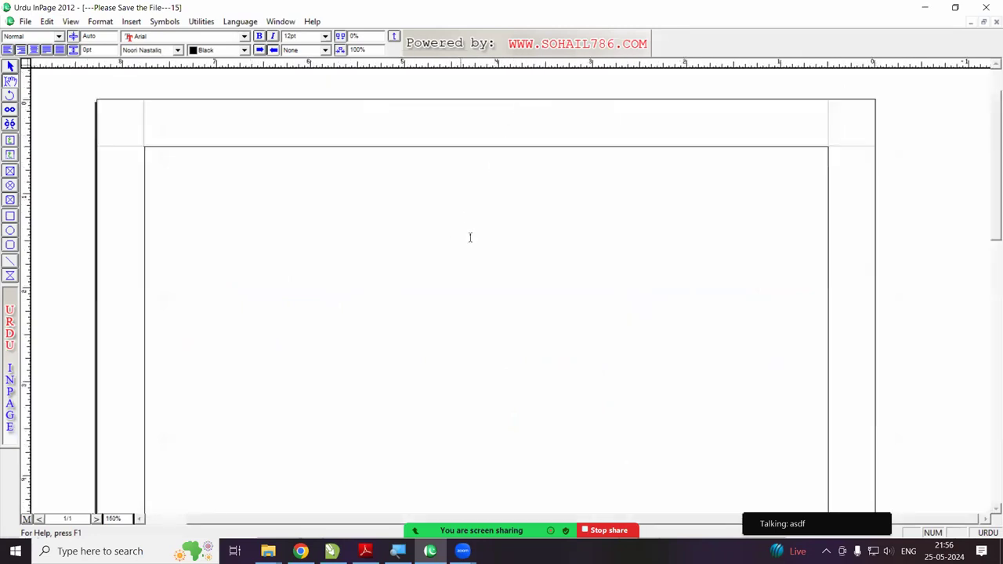
right_click(458, 219)
right_click(521, 107)
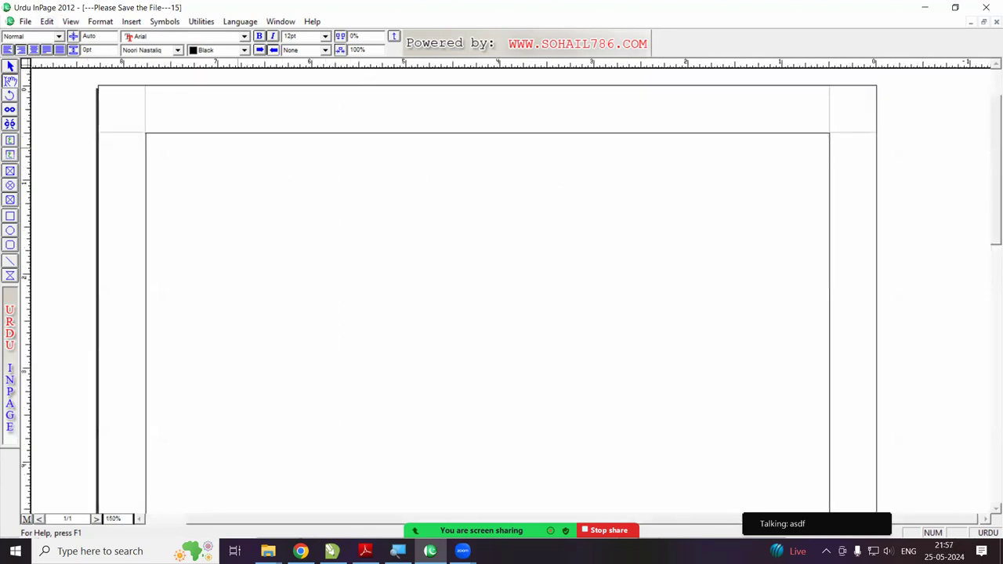
left_click(34, 50)
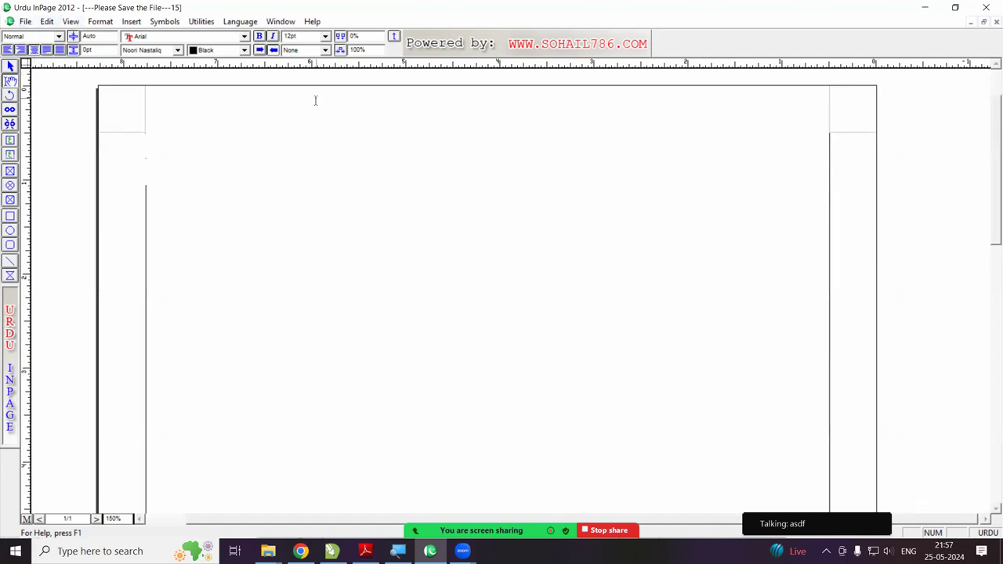
key("ctrl+2")
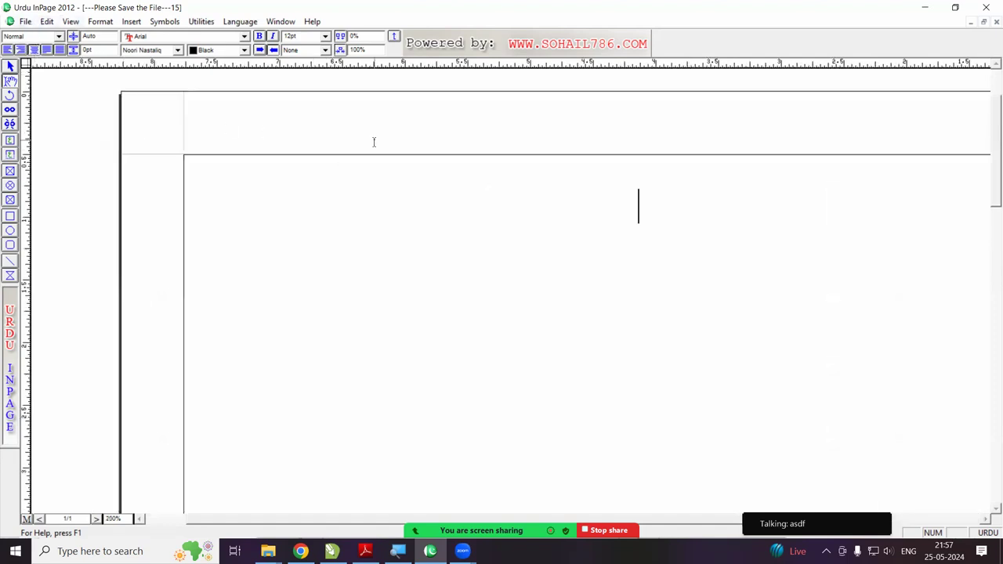
type("فضیلت قرآن")
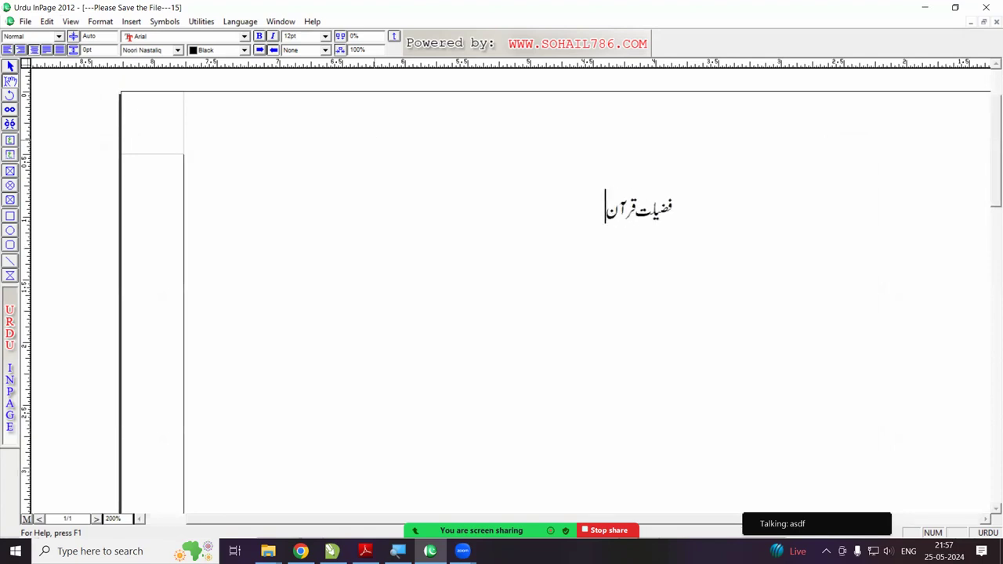
- Set the heading "فضیلت قرآن" to 30pt and start a new line below it
key("ctrl+a")
left_click(291, 36)
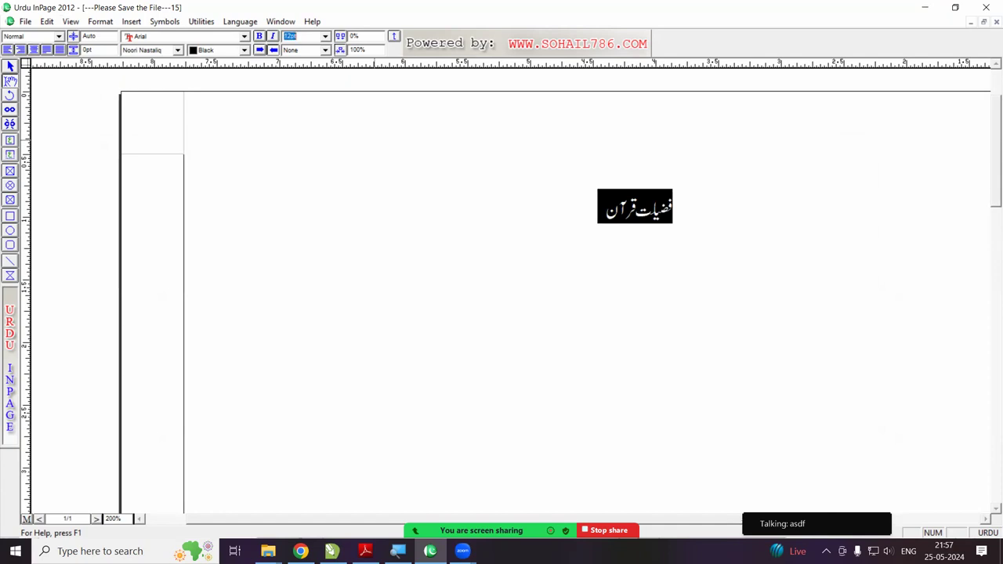
key("Return")
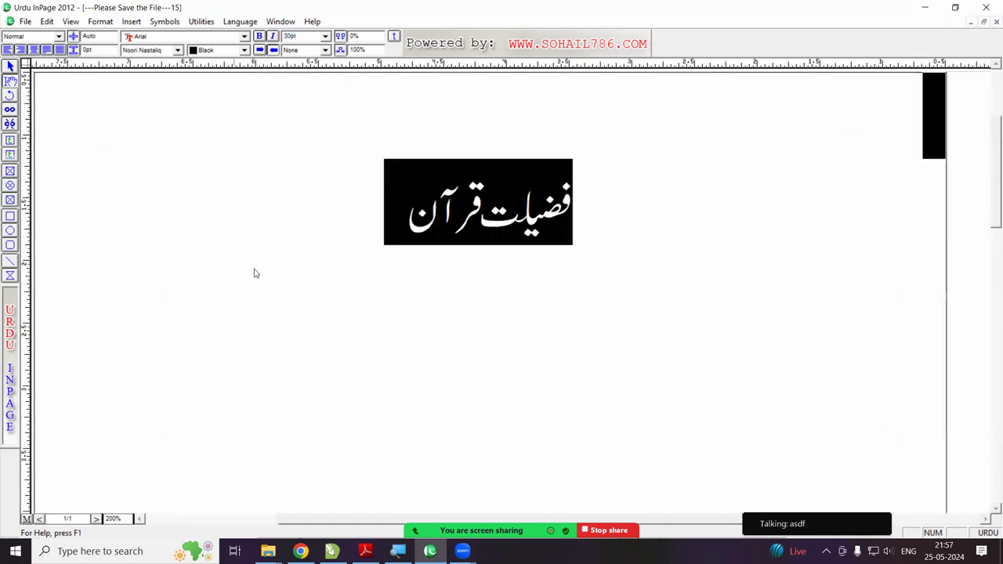
left_click(390, 221)
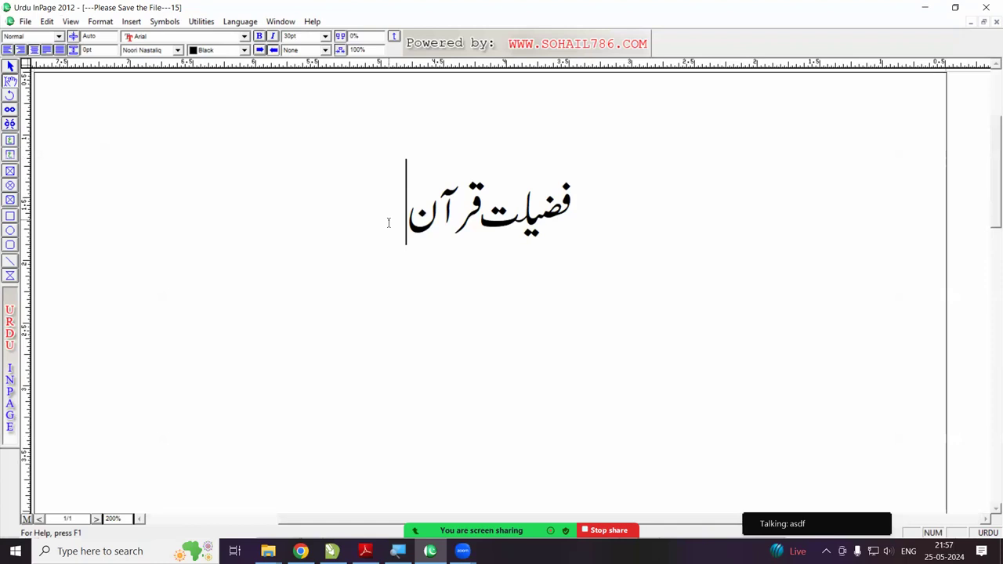
key("Return")
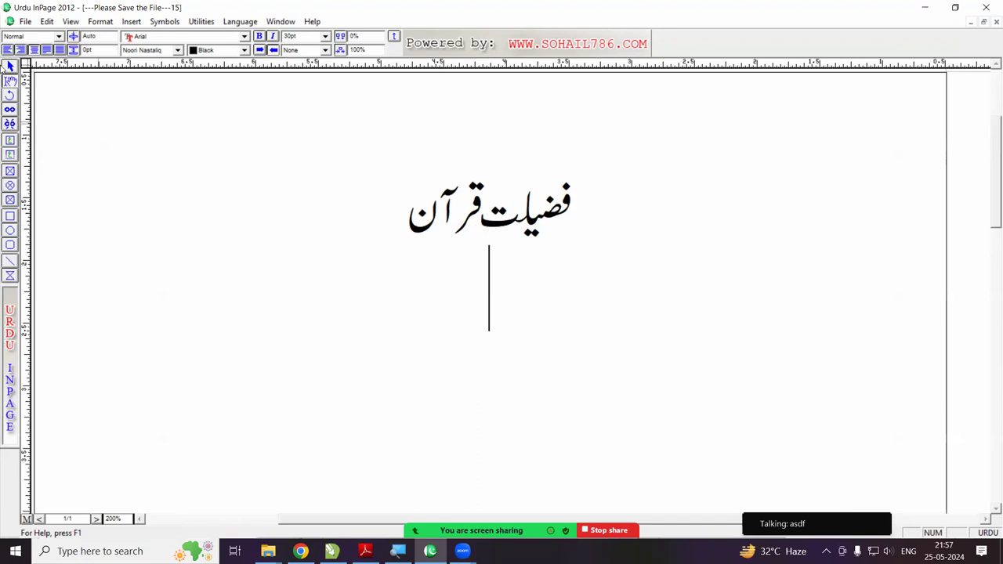
left_click(26, 22)
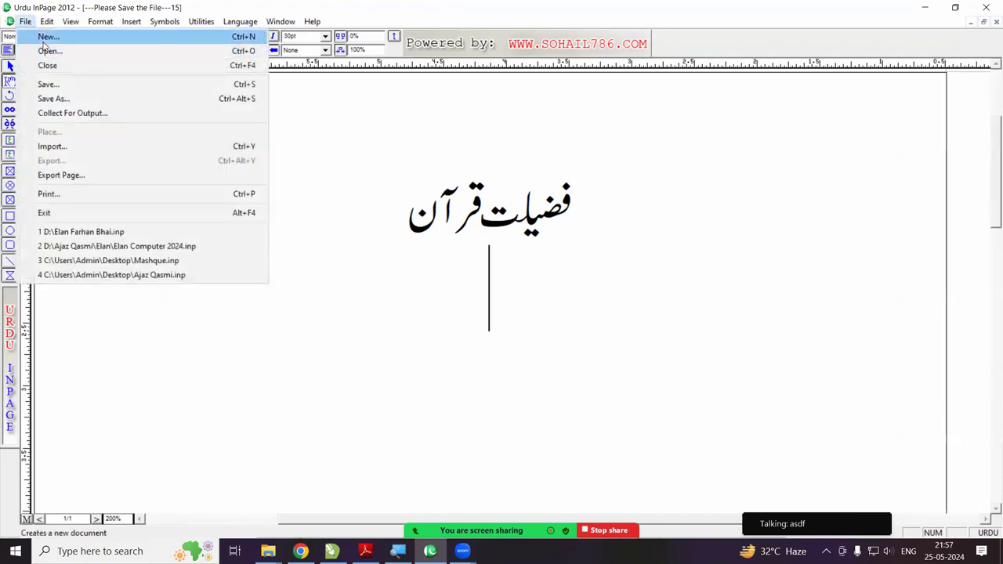
left_click(43, 37)
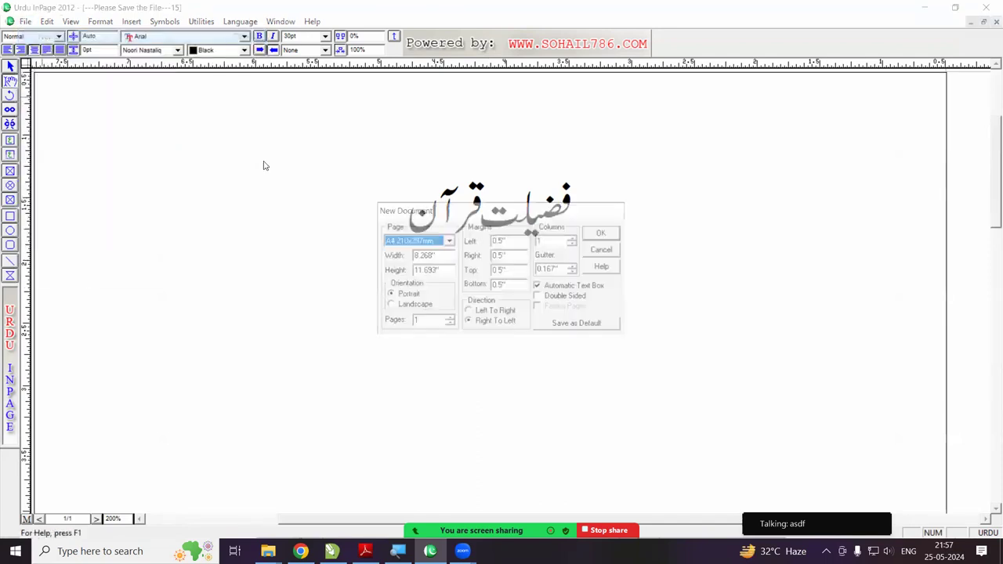
left_click(619, 249)
- Start saving the document and create a folder Taqareer inside the personal folder on the D: drive as the save location
left_click(26, 22)
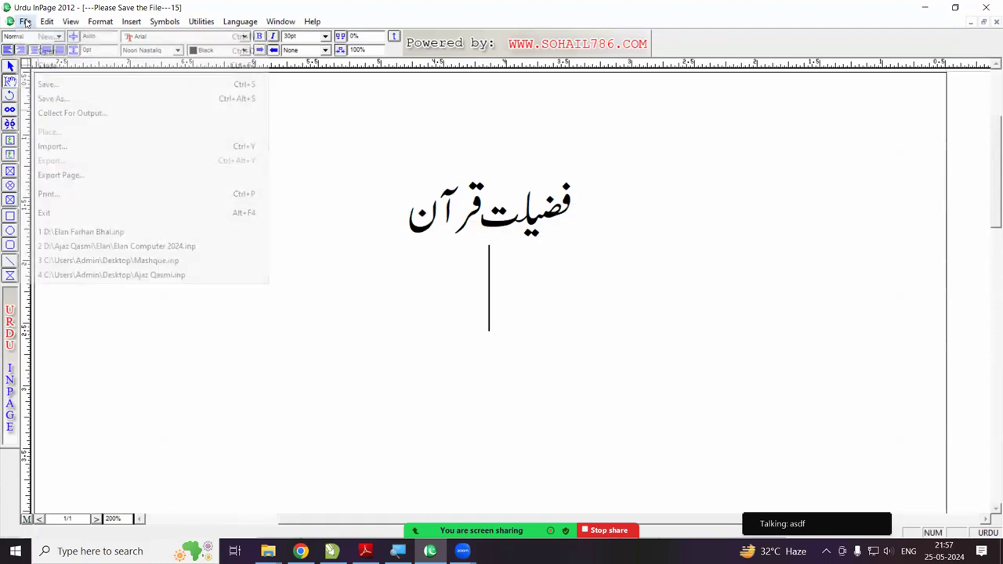
left_click(43, 85)
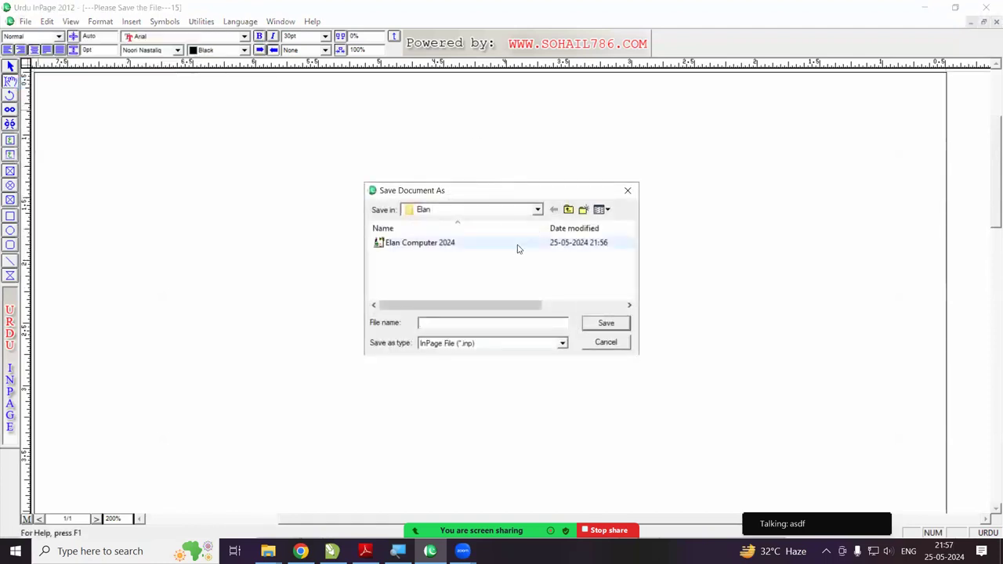
left_click(450, 215)
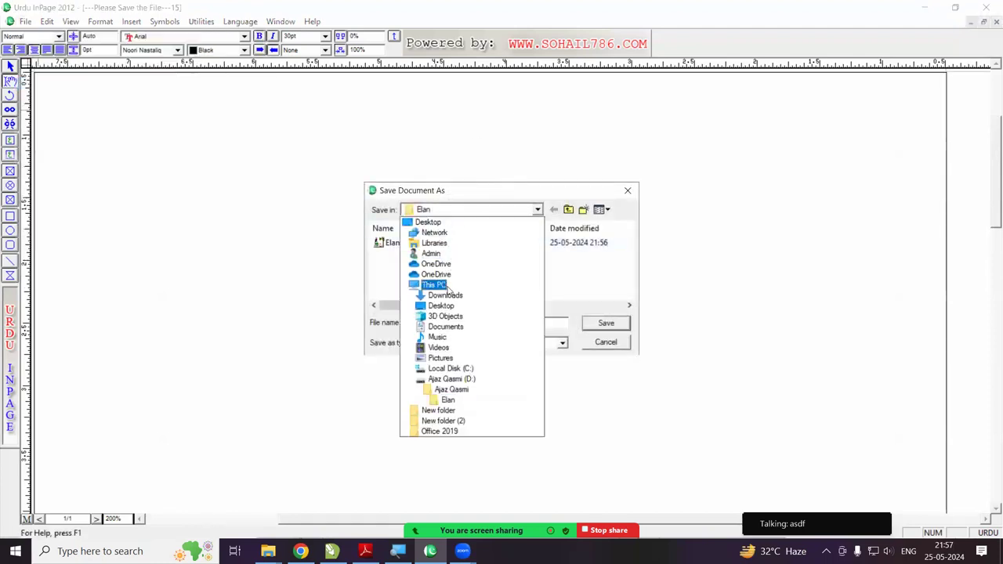
left_click(447, 382)
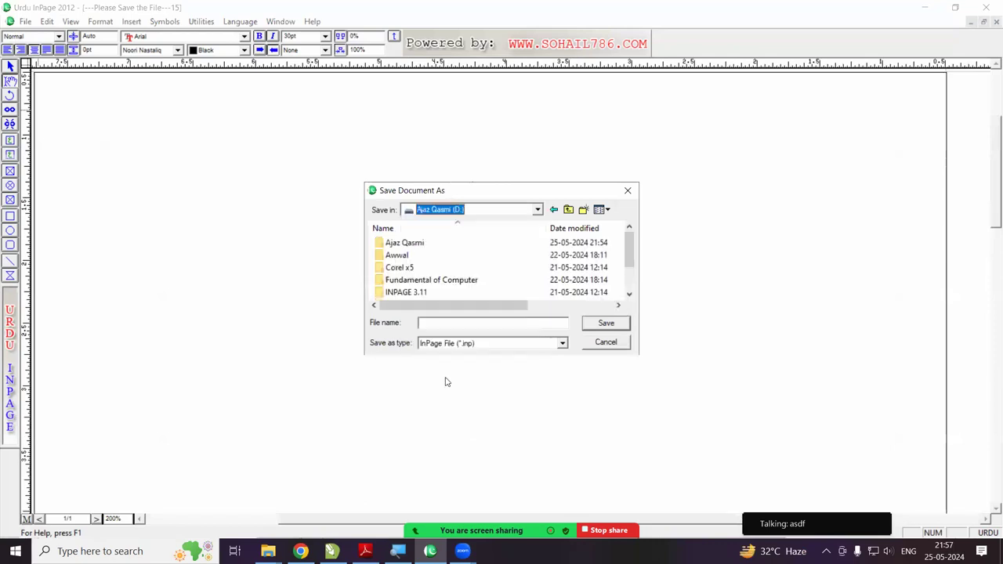
double_click(403, 244)
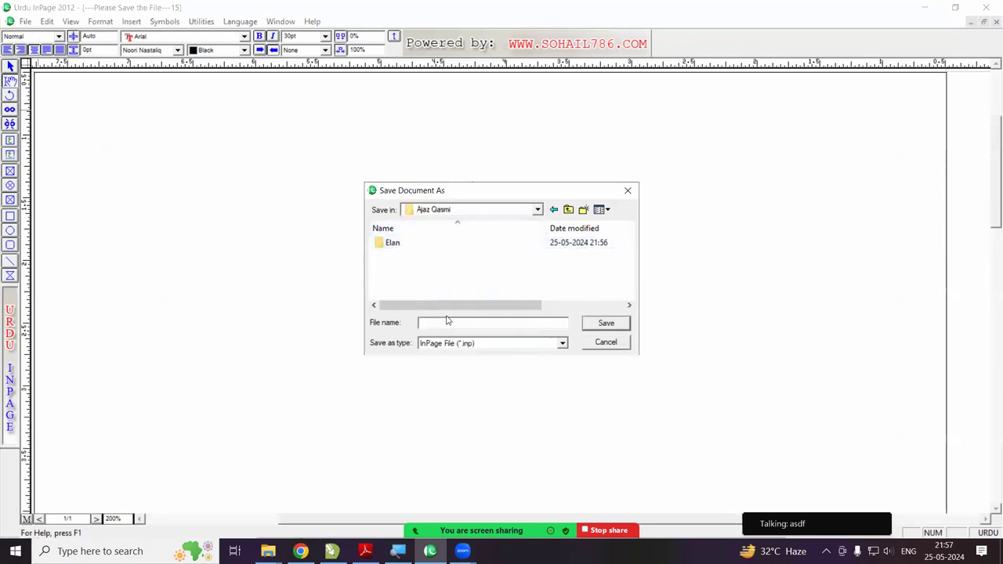
left_click(583, 209)
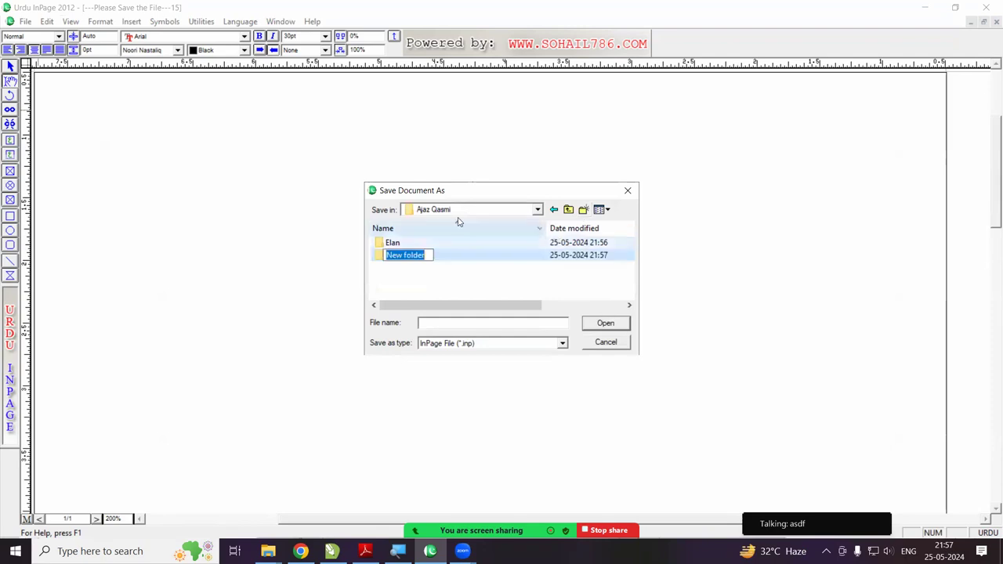
type("T")
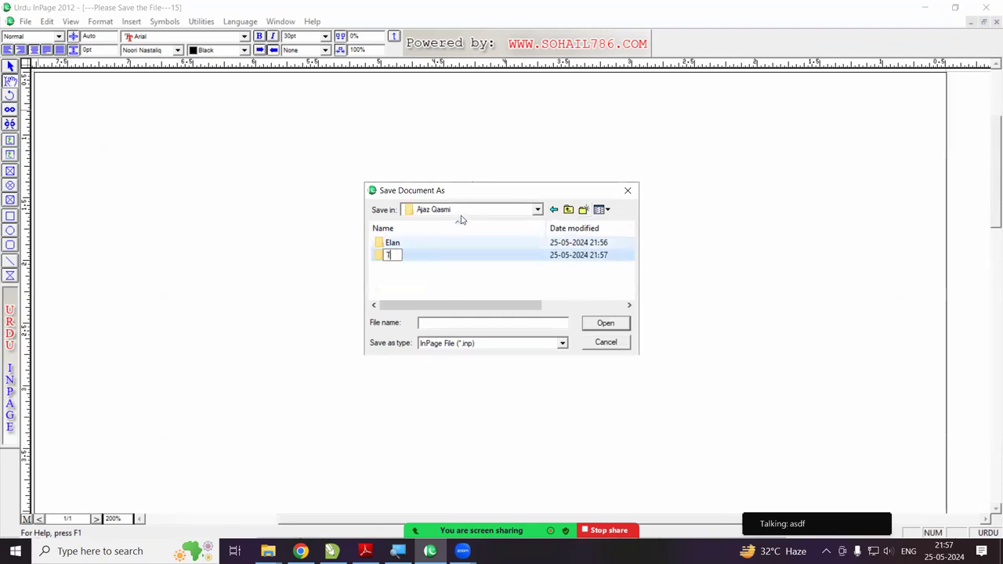
type("aqareer")
double_click(429, 261)
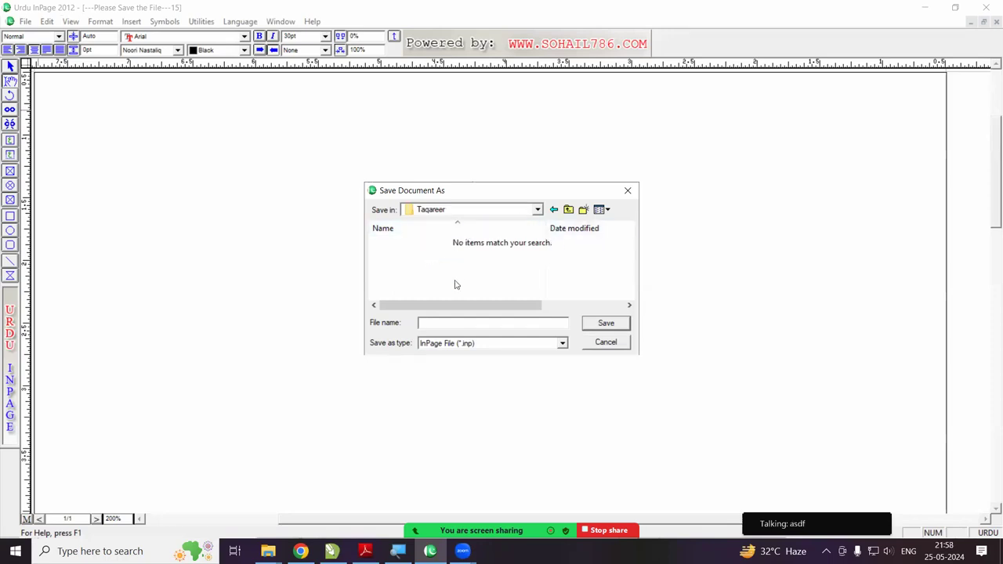
- Create a subfolder Khutba-t-Ajaz inside Taqareer and open it as the save location
left_click(583, 210)
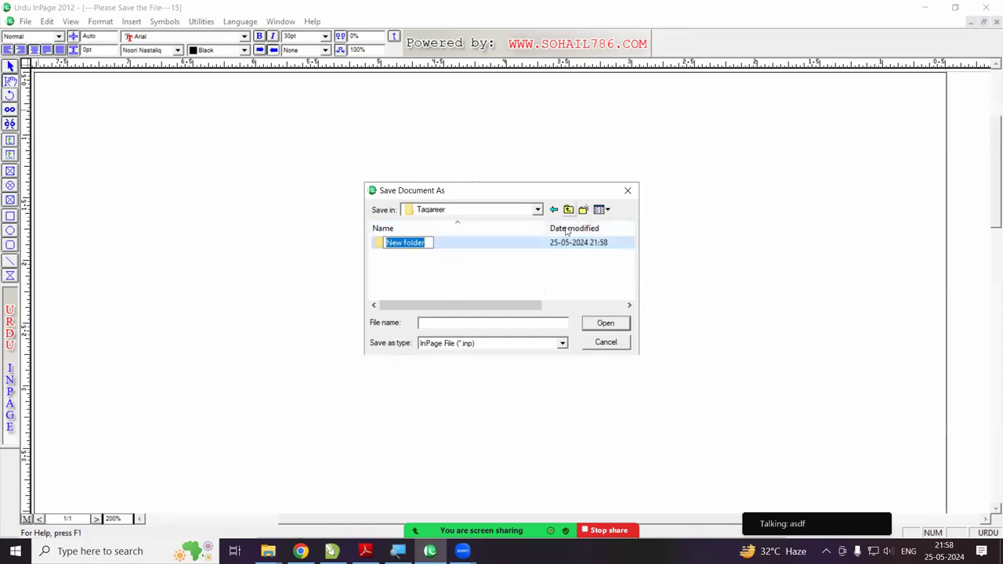
type("Khutba")
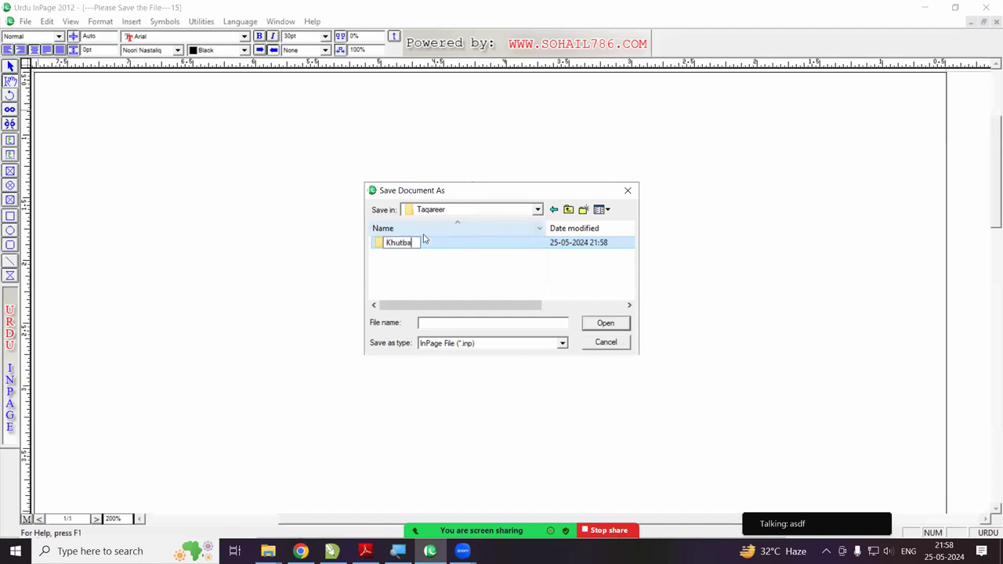
type("-t-Ayaz")
key("Return")
double_click(448, 244)
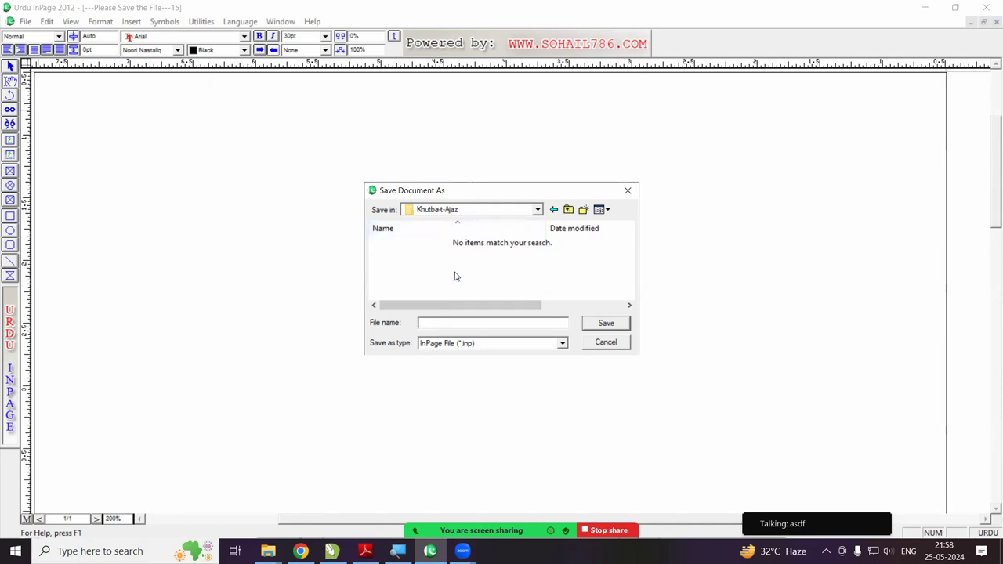
- Save the document as "Khutbat-e-Ajaz (Awwal)" and close both open documents
type("Kh")
type("utbat-e-Ajaz (Awwal")
left_click(600, 323)
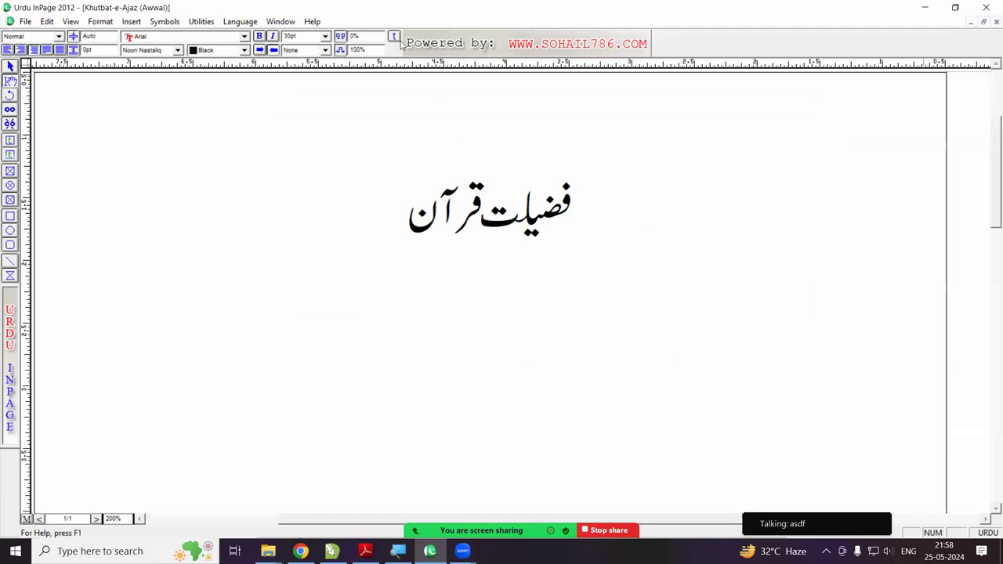
left_click(995, 21)
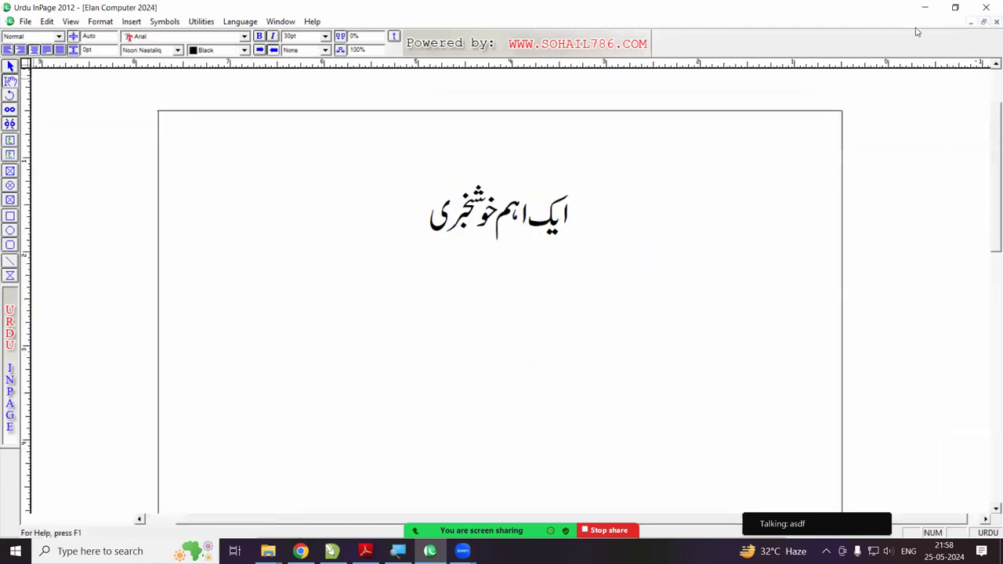
left_click(996, 22)
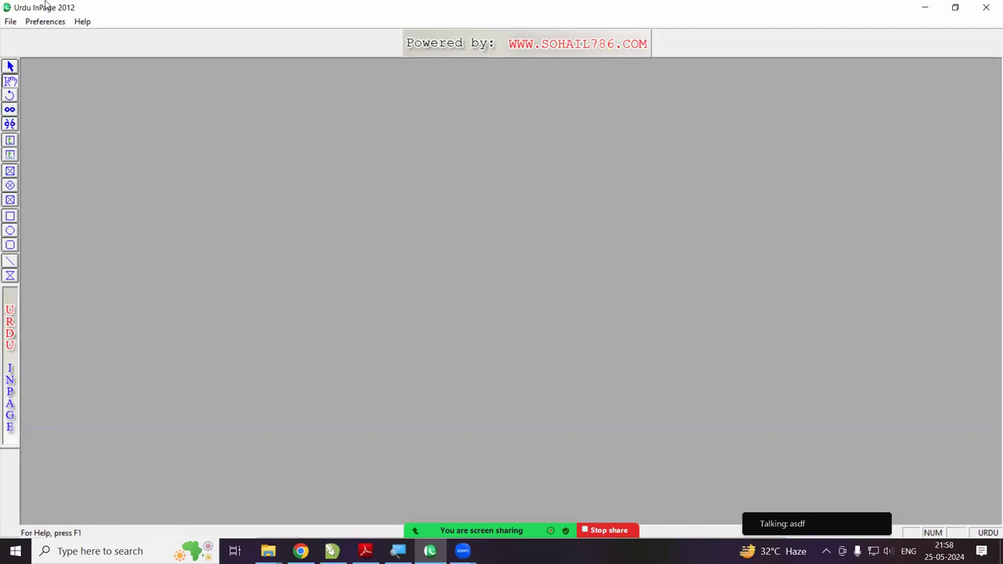
- Reopen Elan Computer 2024 from the Elan folder within the personal folder on the D: drive
left_click(12, 23)
left_click(26, 51)
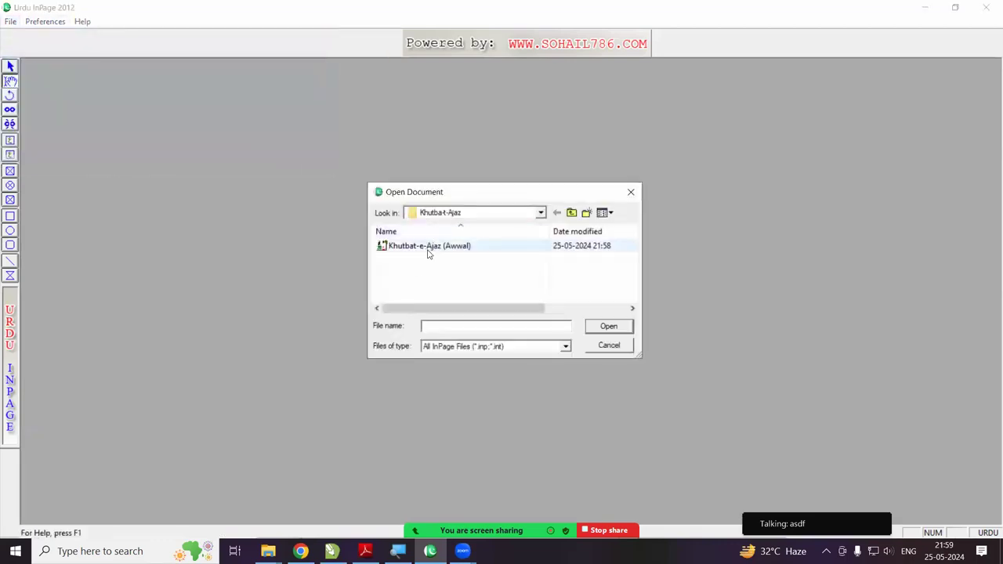
left_click(428, 220)
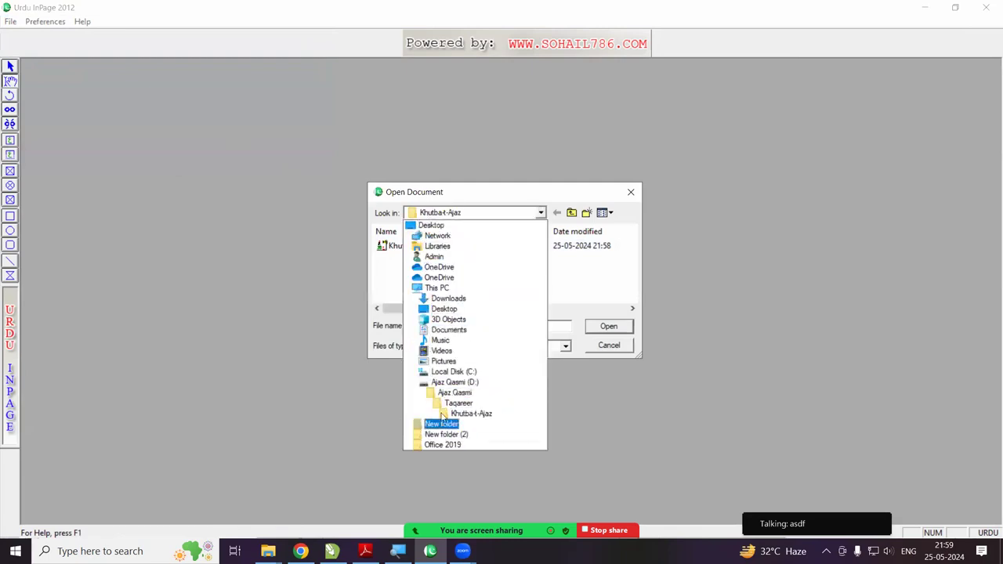
left_click(440, 384)
scroll(437, 289, "down", 1)
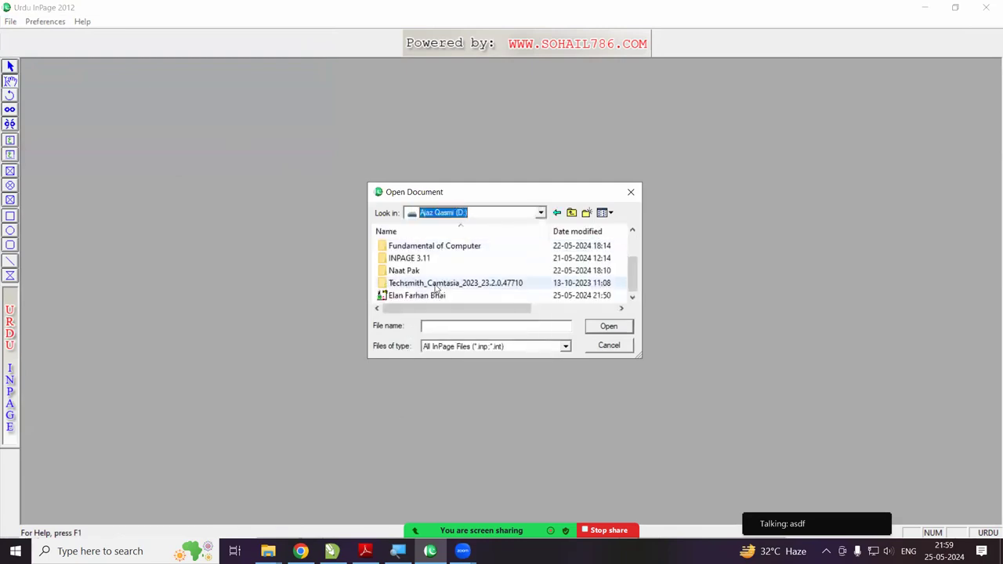
scroll(435, 288, "up", 1)
double_click(409, 245)
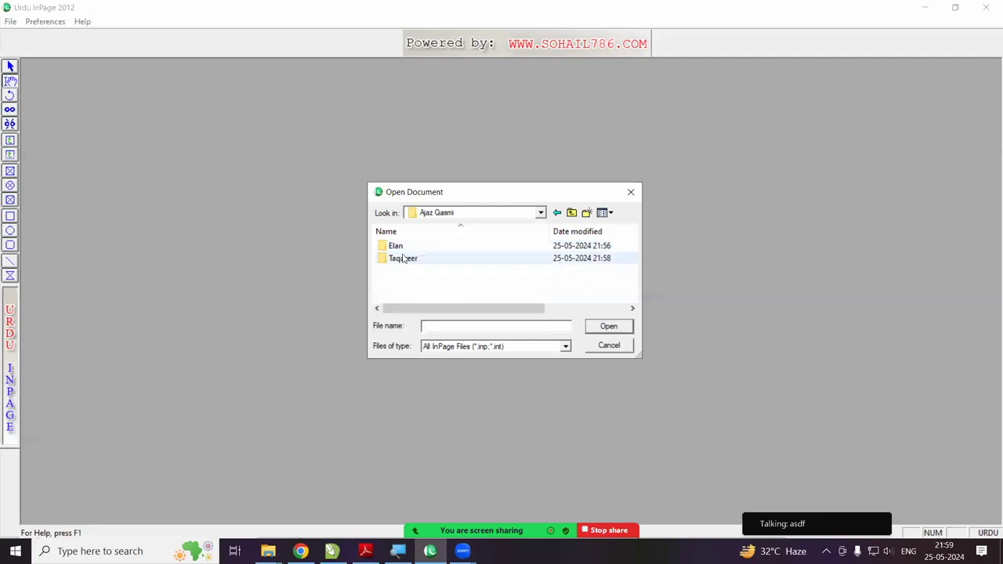
double_click(400, 250)
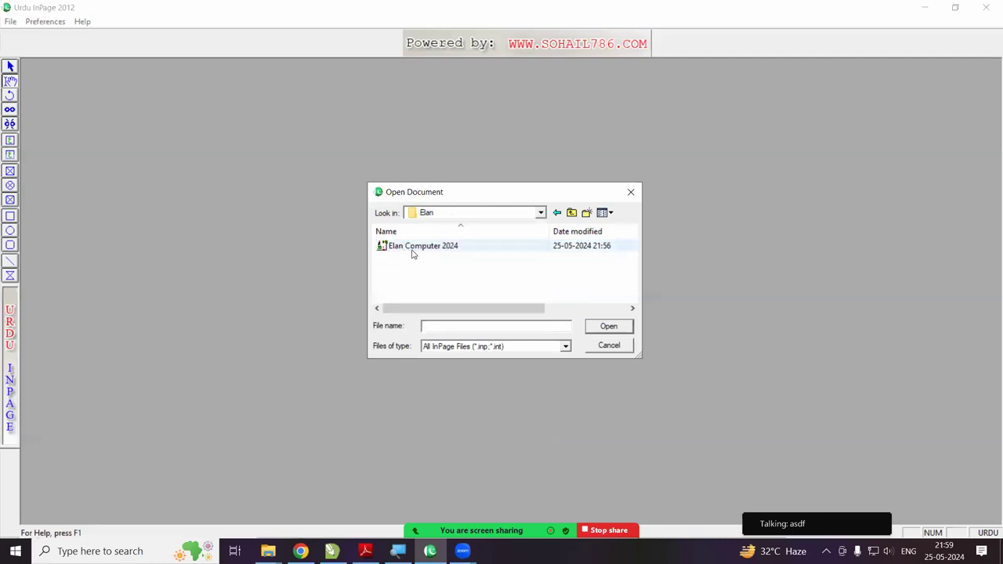
left_click(410, 247)
left_click(607, 329)
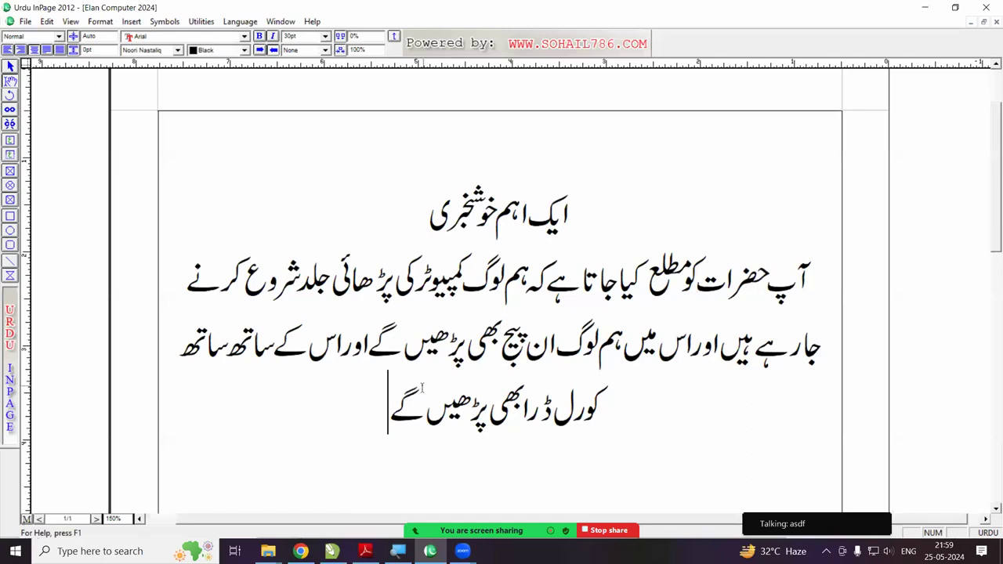
- Open Khutbat-e-Ajaz (Awwal) from the Khutba-t-Ajaz subfolder of Taqareer on the D: drive
left_click(25, 22)
left_click(43, 51)
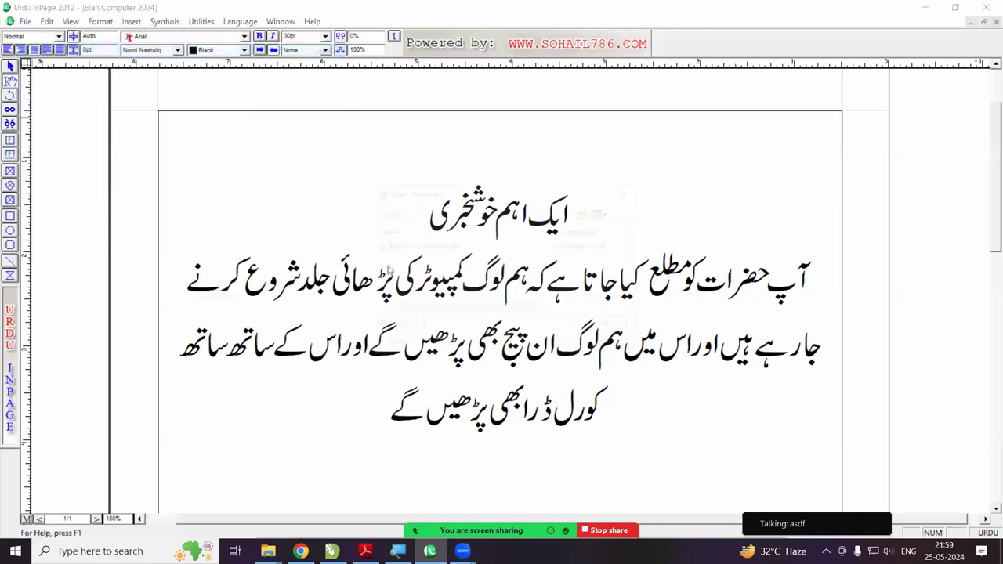
left_click(417, 216)
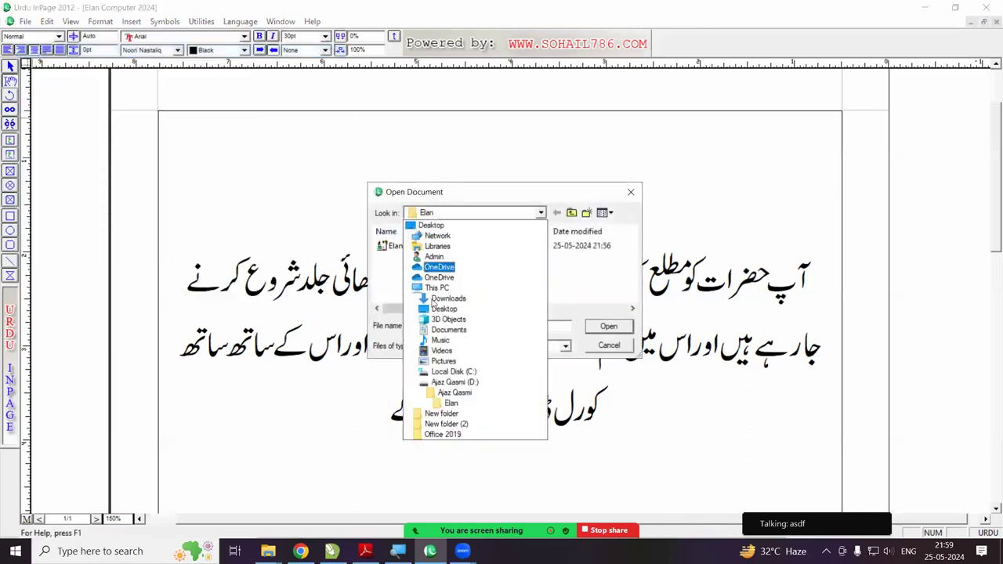
left_click(444, 383)
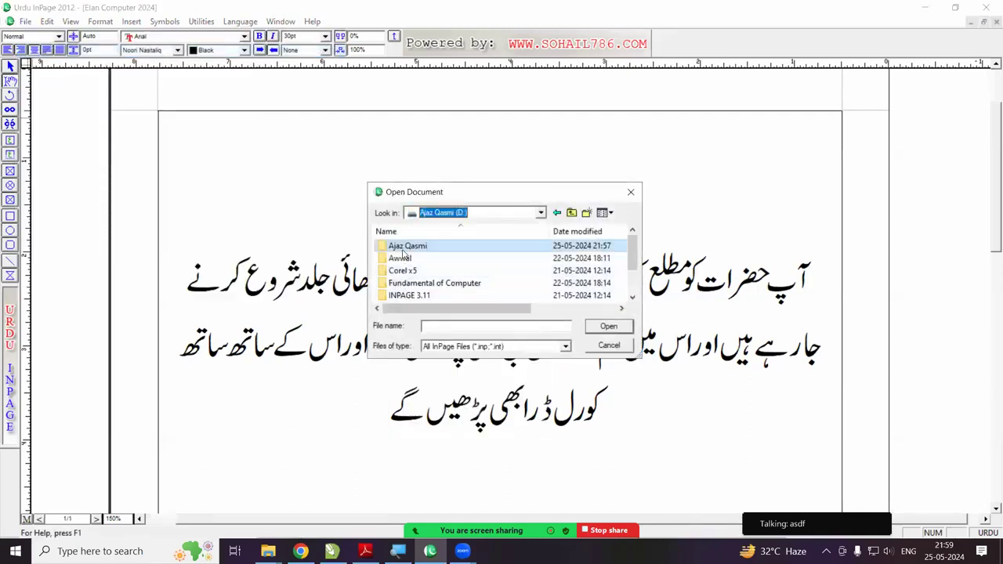
double_click(406, 260)
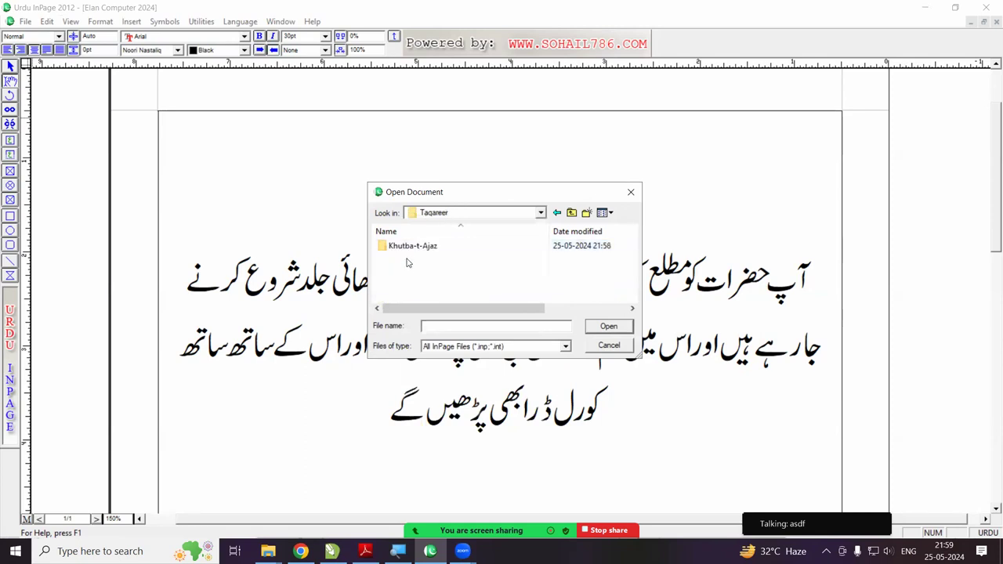
double_click(412, 246)
left_click(408, 247)
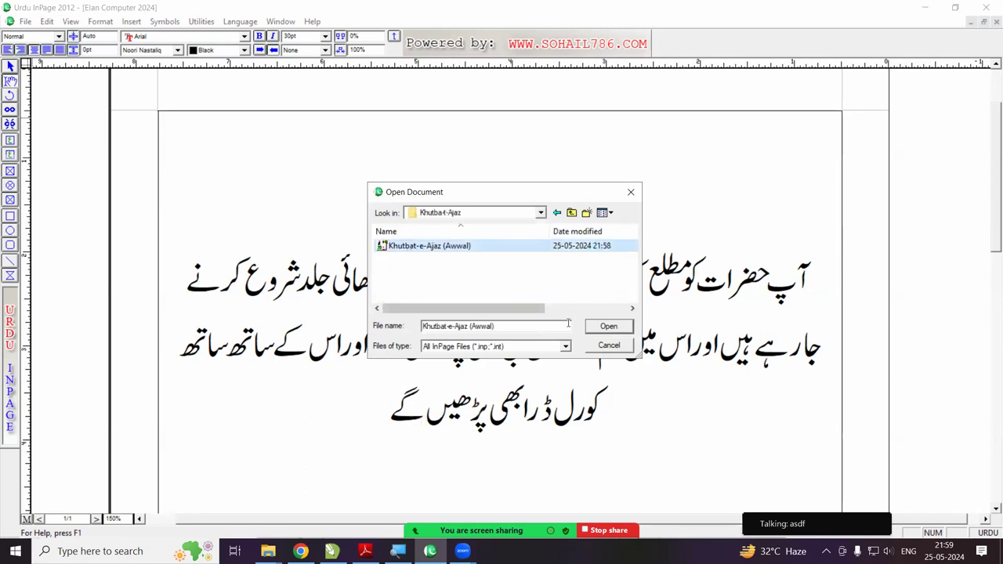
left_click(605, 327)
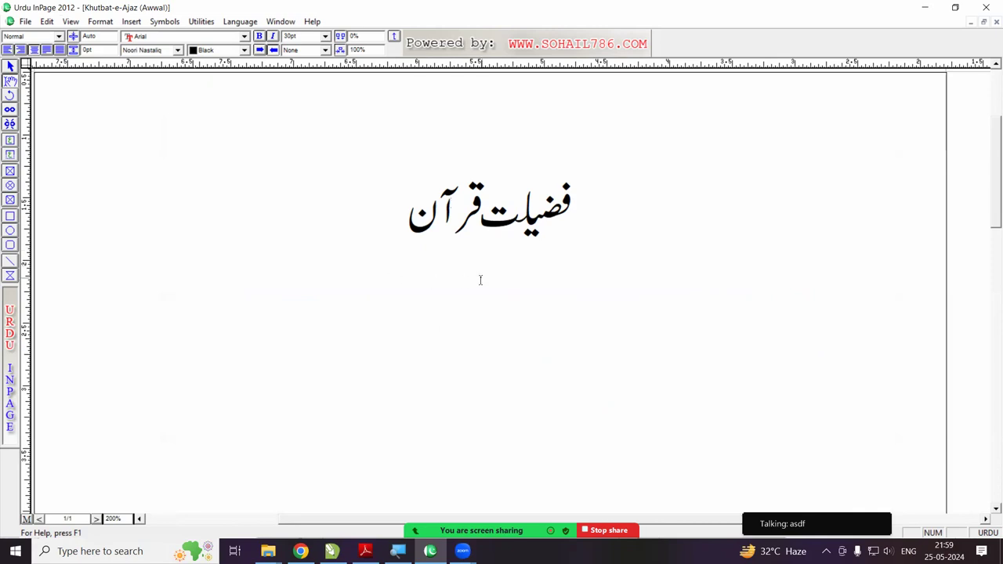
- Write the line "تمام تعریفیں اللہ ہی کے لئے ہے" below the heading
type("تمام تعریفیں")
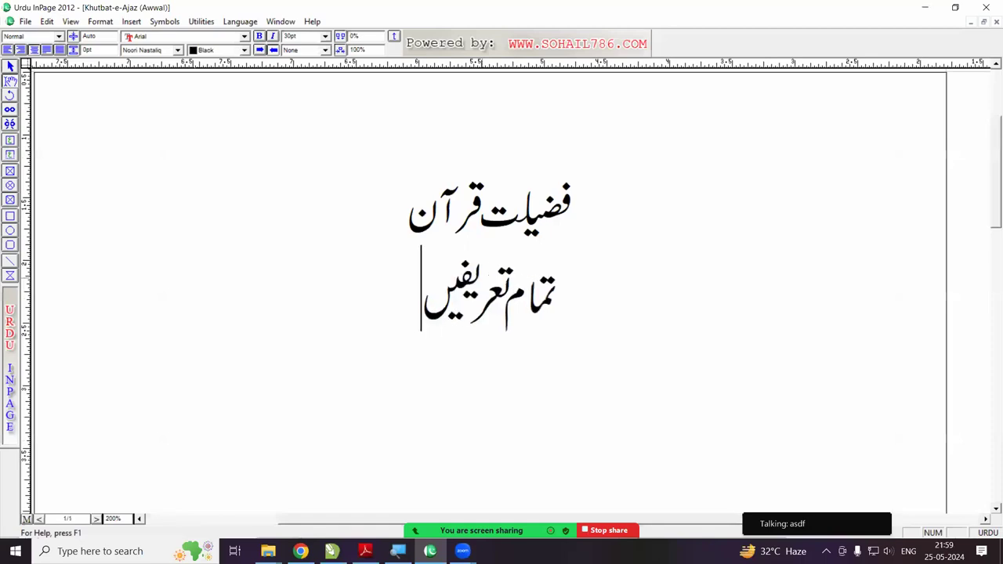
type(" اللہ ہی")
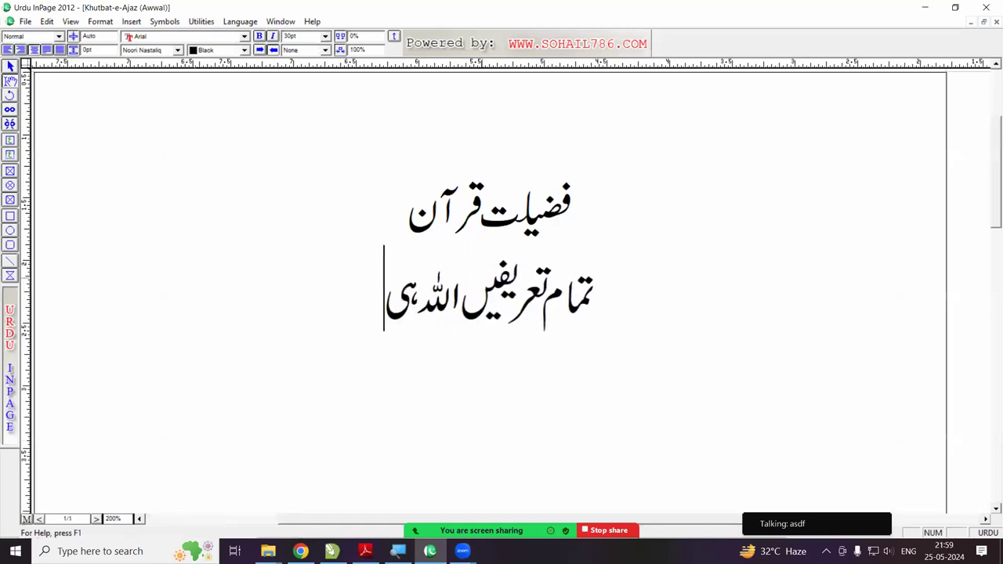
type(" کے لئے ہے")
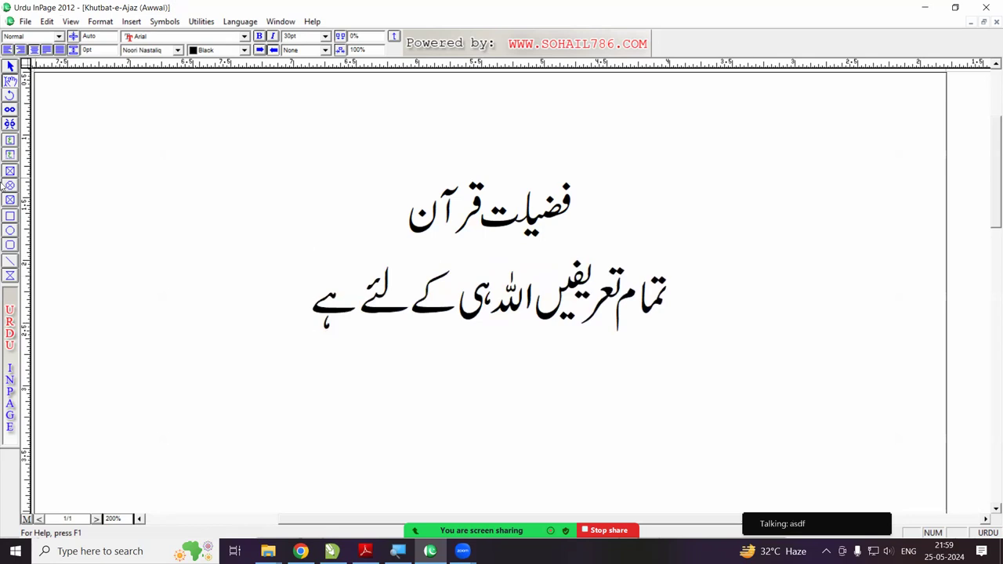
left_click(25, 22)
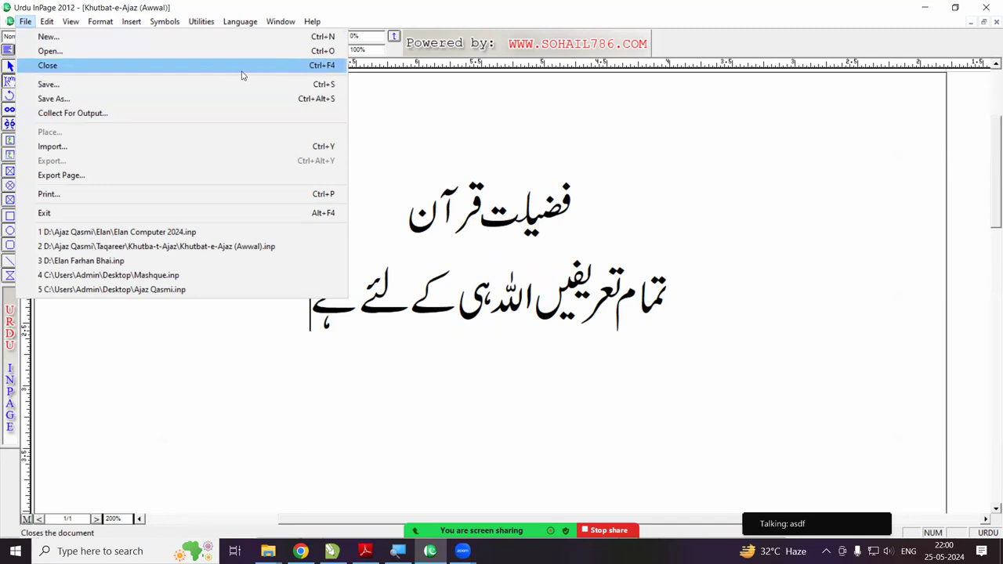
left_click(553, 125)
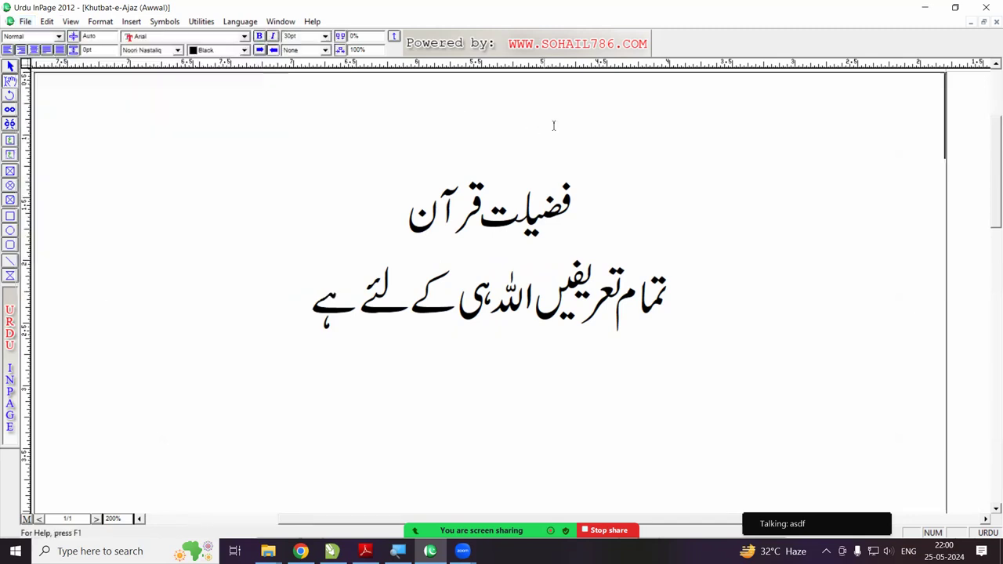
left_click(996, 22)
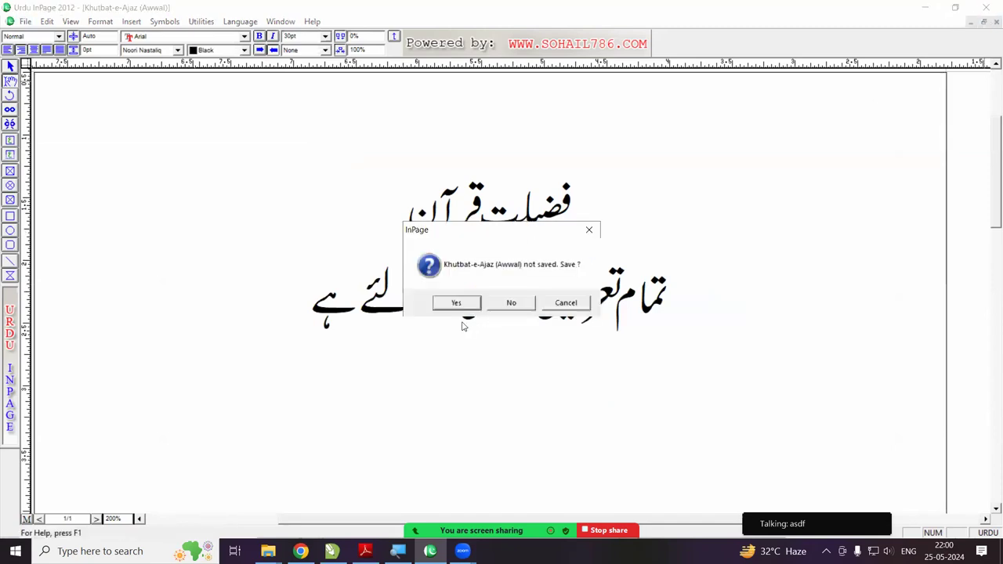
left_click(563, 305)
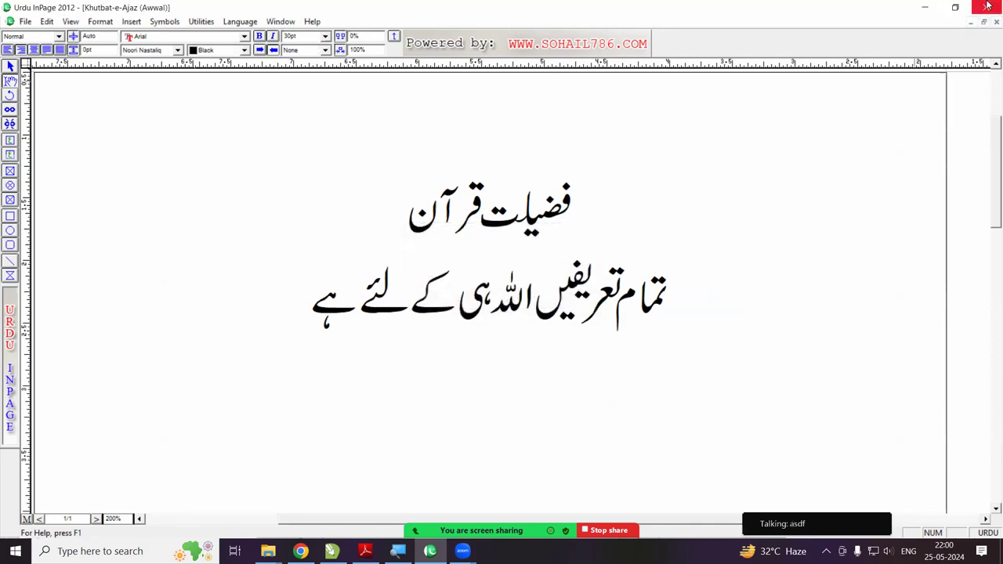
- Close Khutbat-e-Ajaz (Awwal) without saving its changes
left_click(995, 23)
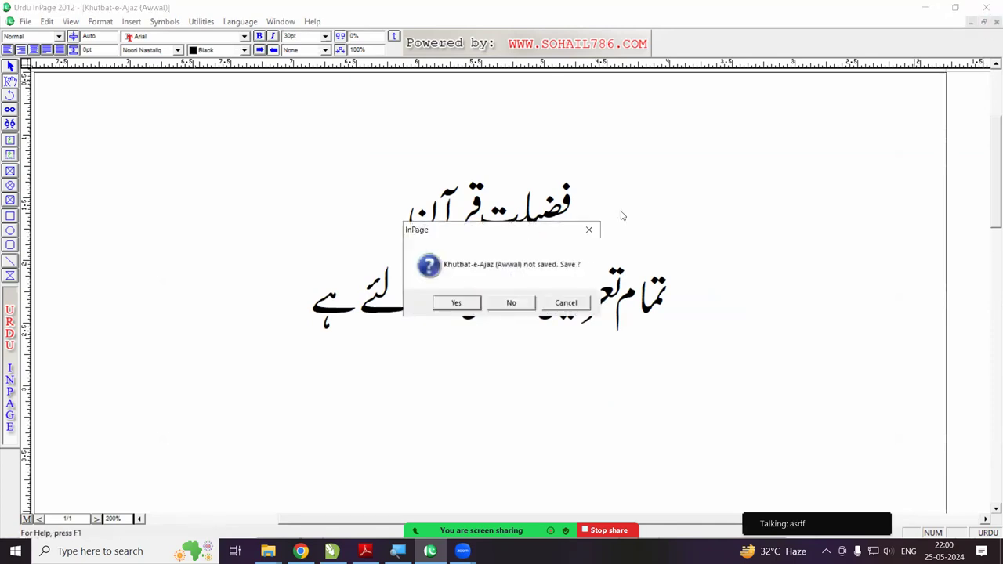
left_click_drag(448, 230, 239, 182)
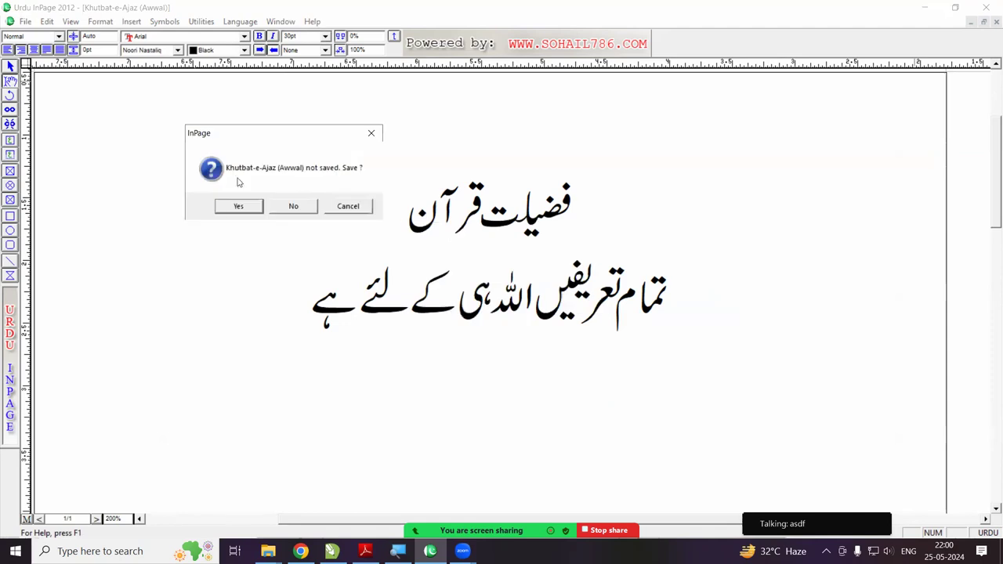
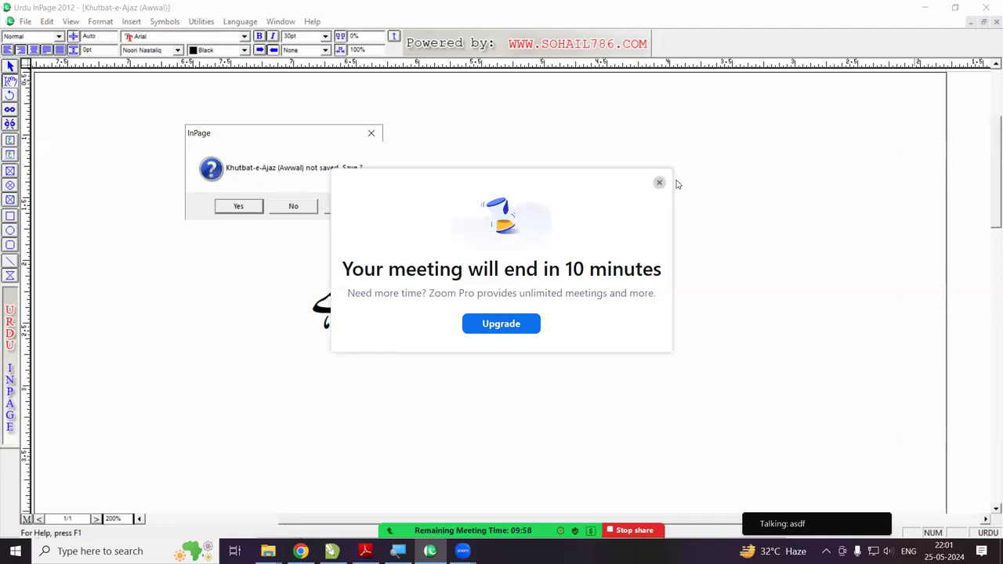
left_click(659, 183)
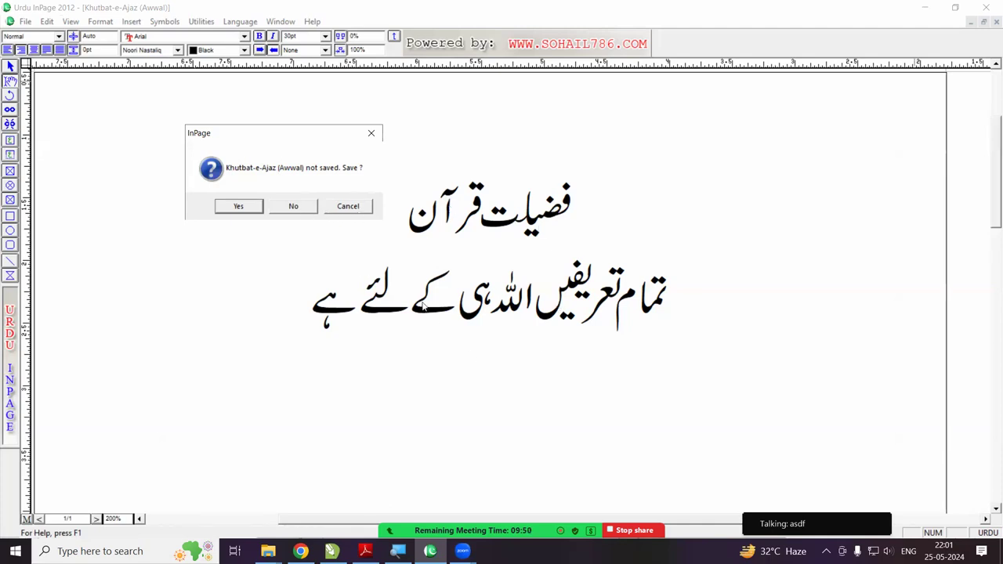
left_click(293, 207)
- Open Khutbat-e-Ajaz (Awwal) again from the Khutba-t-Ajaz folder
left_click(25, 22)
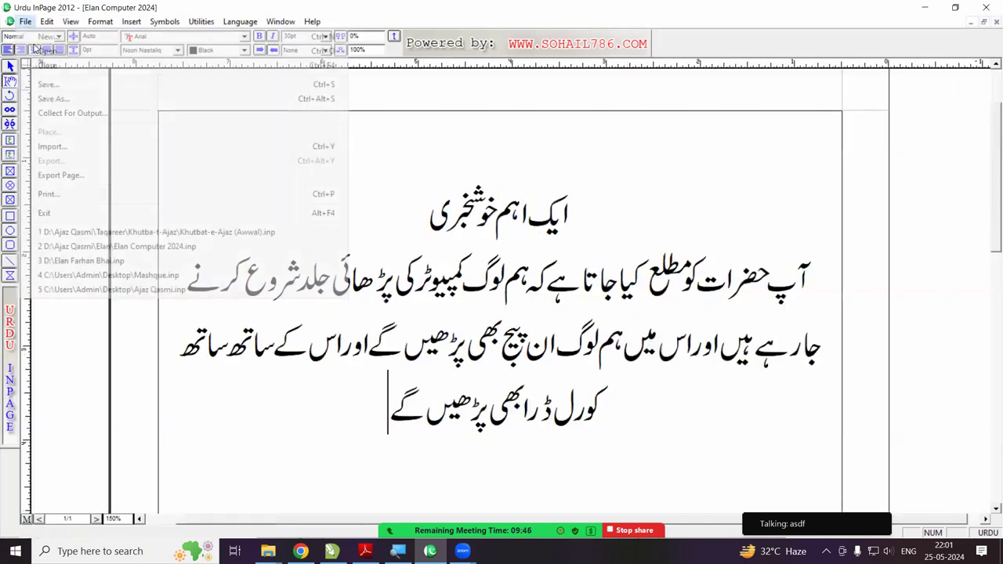
left_click(66, 52)
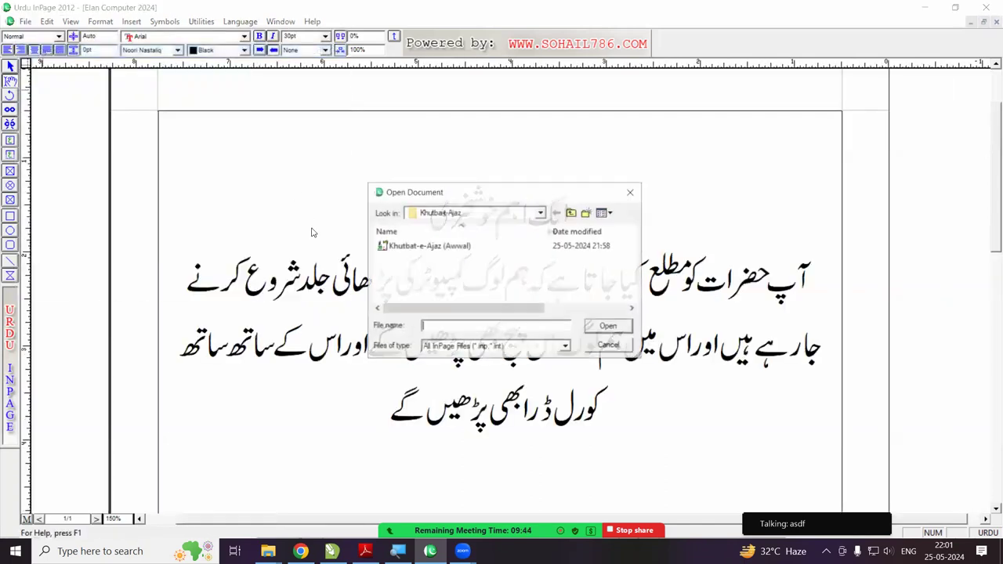
left_click(425, 250)
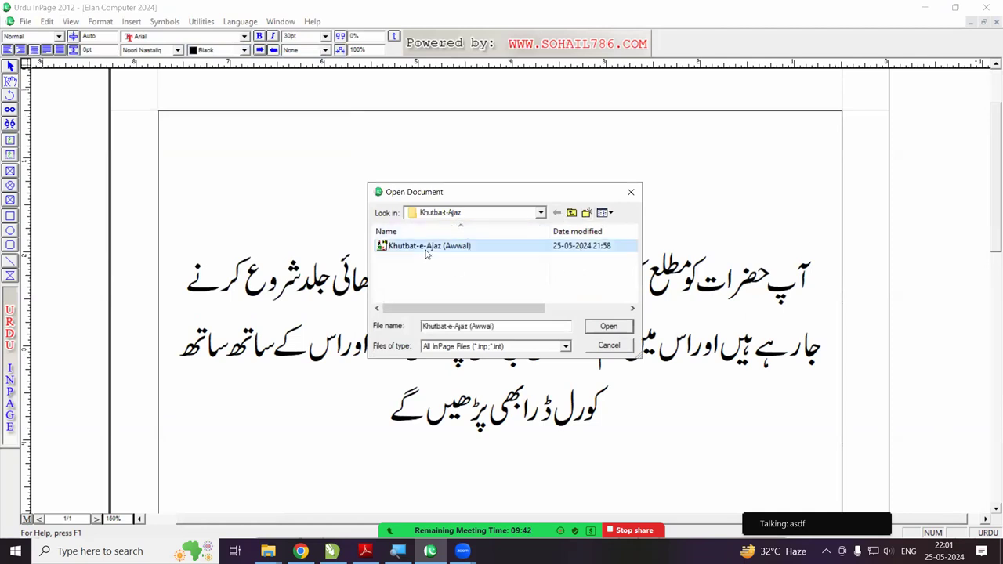
left_click(609, 327)
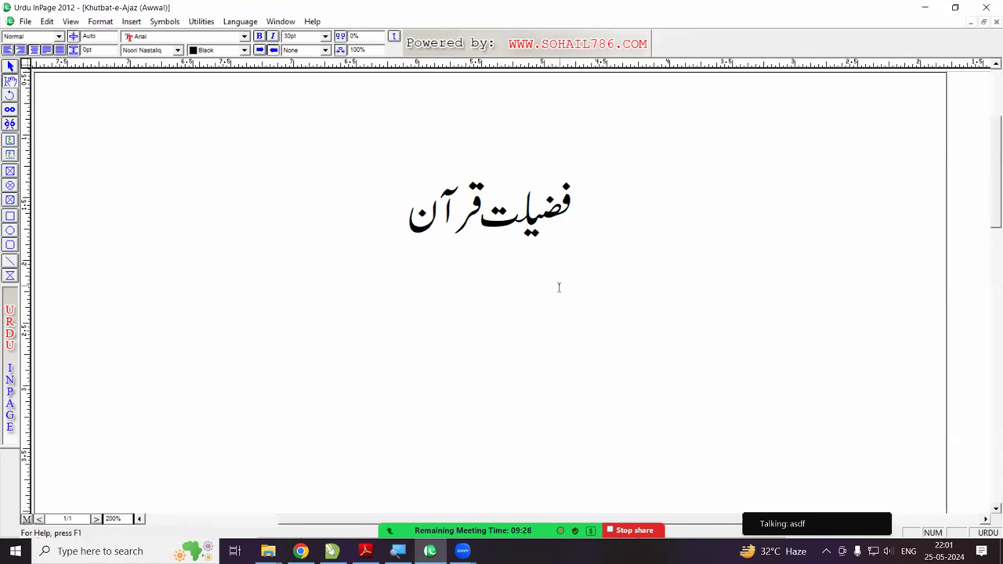
- Rewrite the discarded line "تمام تعریفیں اللہ ہی کے لئے ہے" below the heading
type("تمام تعریفیو ش")
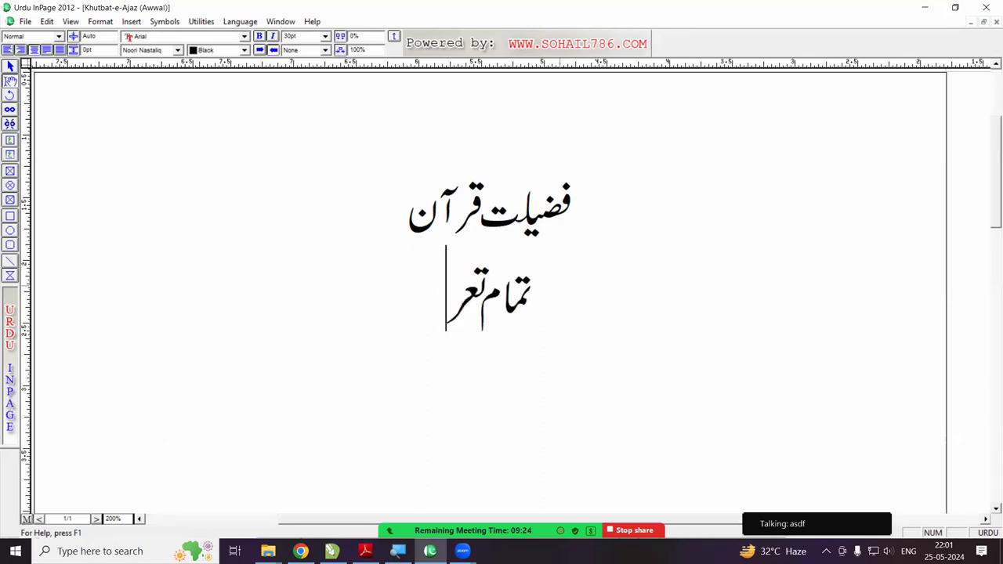
key("BackSpace")
key("BackSpace")
key("BackSpace")
key("BackSpace")
type("یں اللہ ہے")
key("BackSpace")
type("ی کے لئے ہے")
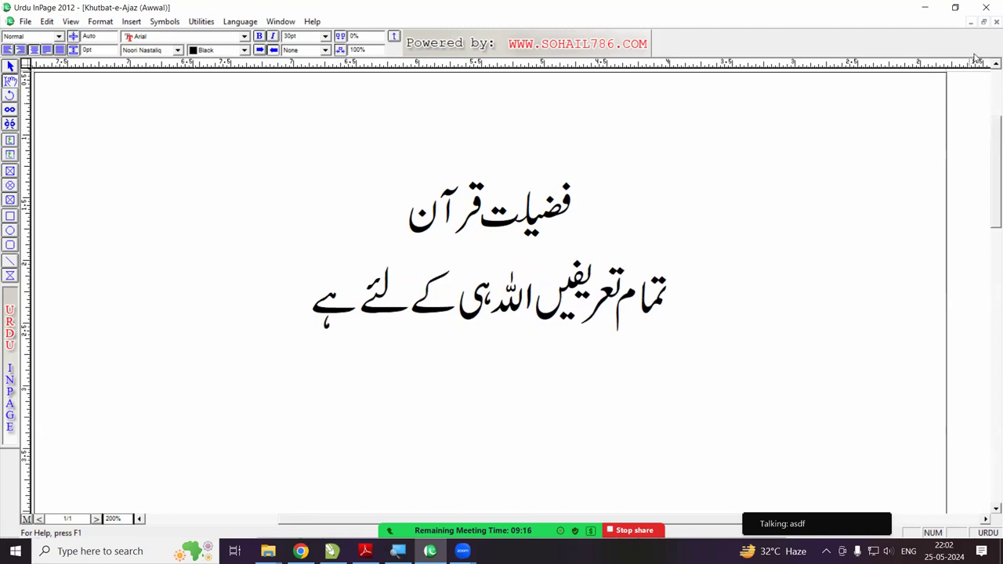
- Close Khutbat-e-Ajaz (Awwal) with its changes saved and reopen it from the Khutba-t-Ajaz folder
left_click(996, 22)
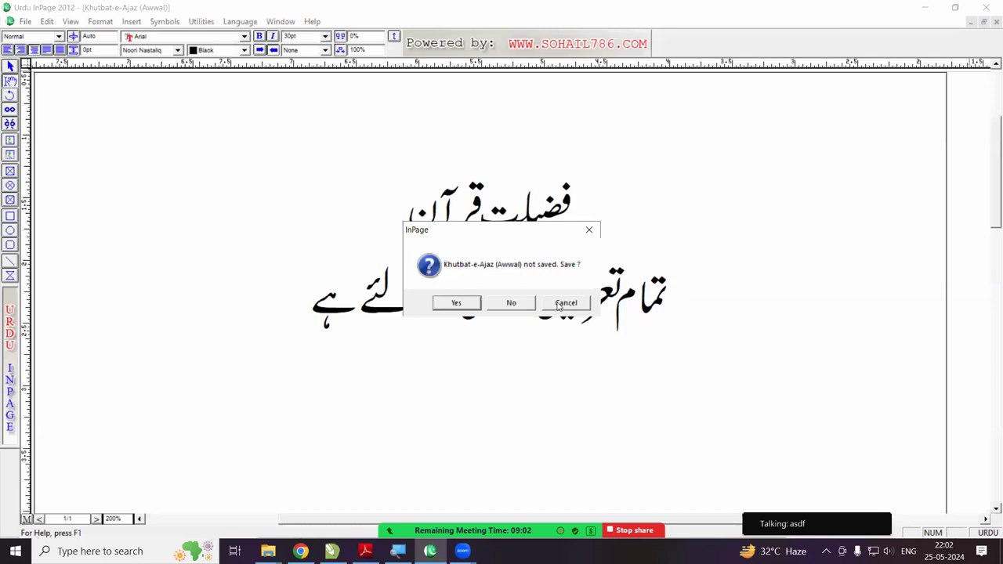
left_click(459, 307)
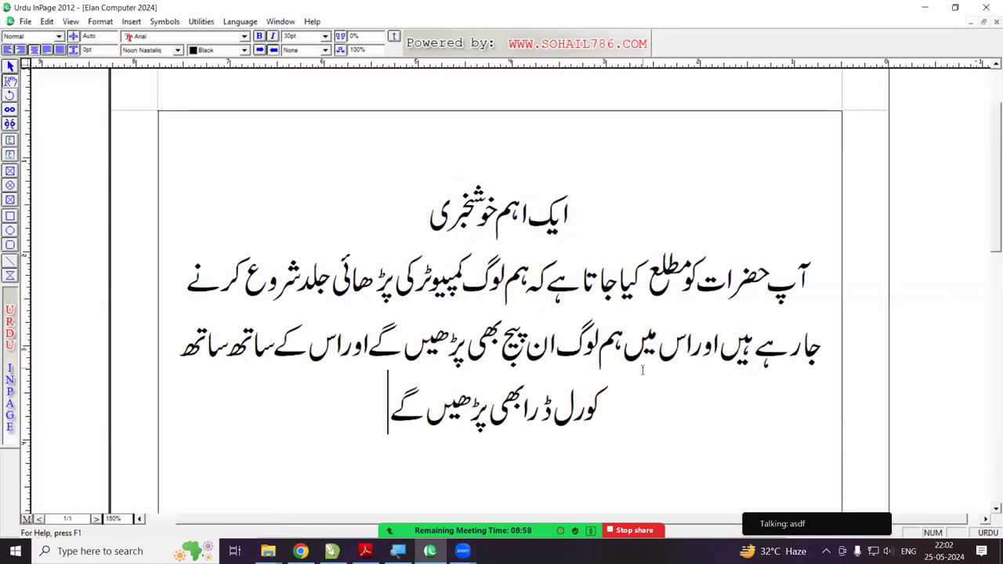
left_click(25, 21)
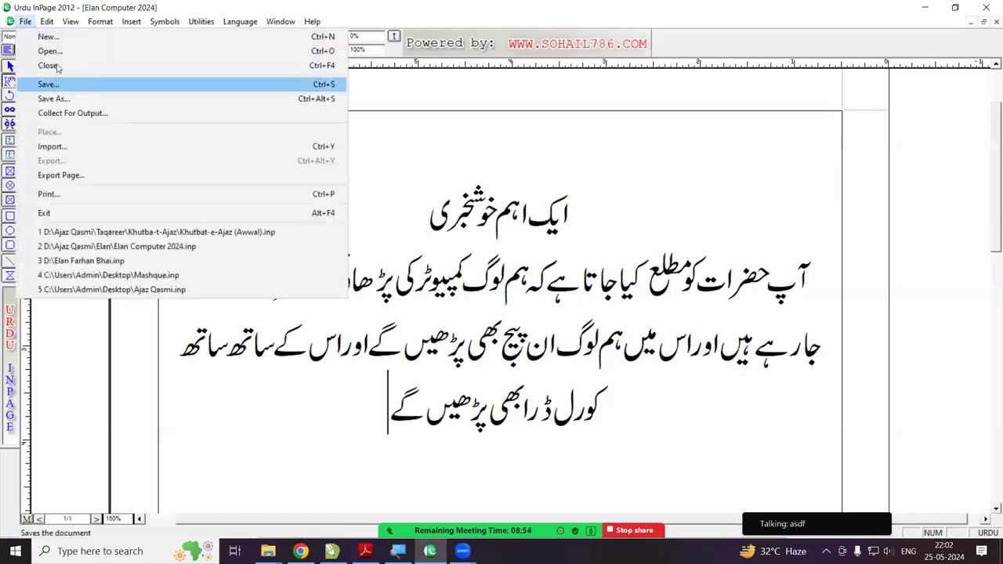
left_click(50, 51)
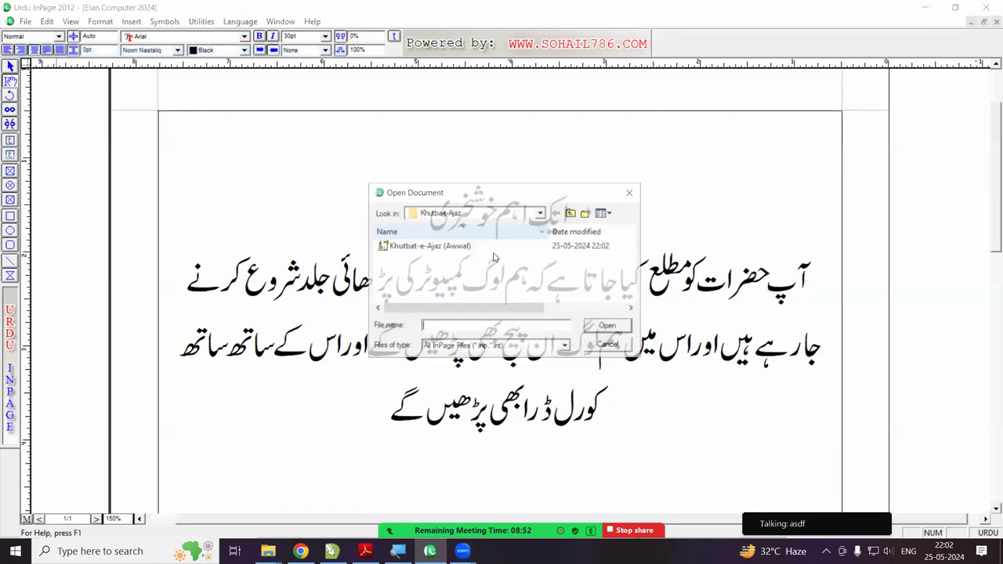
left_click(439, 246)
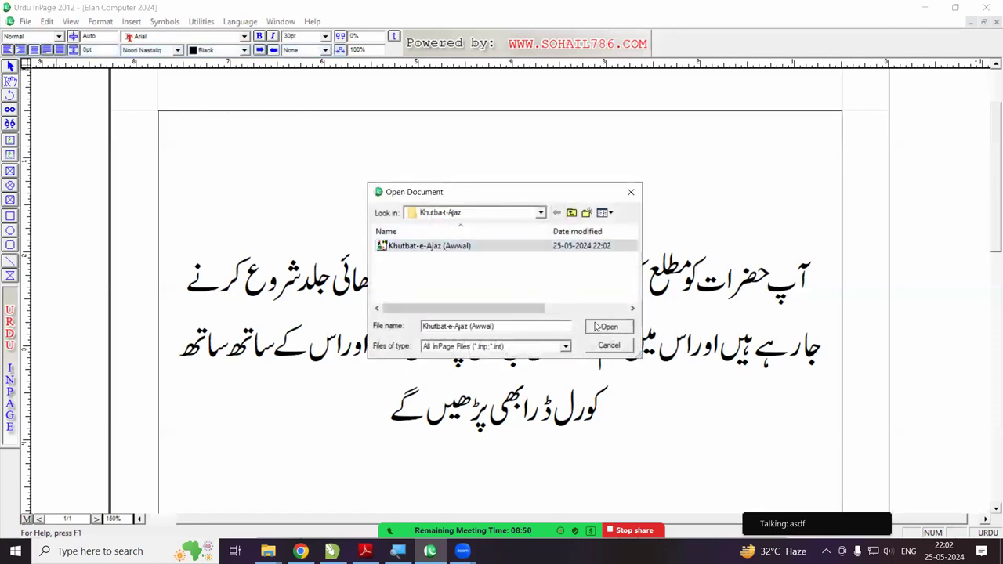
left_click(604, 326)
- Extend the line below the heading with "جو بہت زیادہ رحم و کرم کرنے والا ہے", keeping the document open
left_click(324, 319)
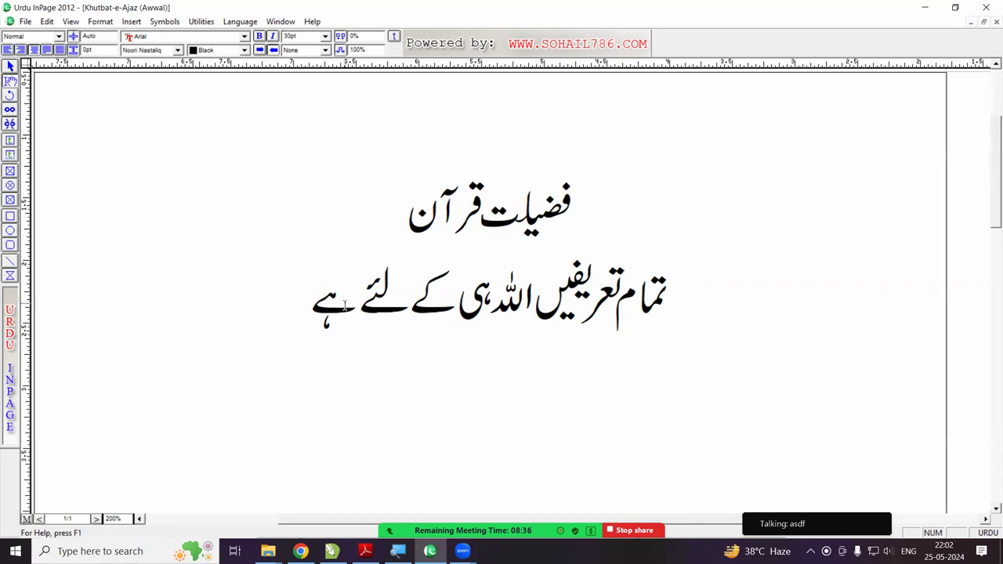
type("جو بہت زیادہ رحم و کرم کرنے والا ہے")
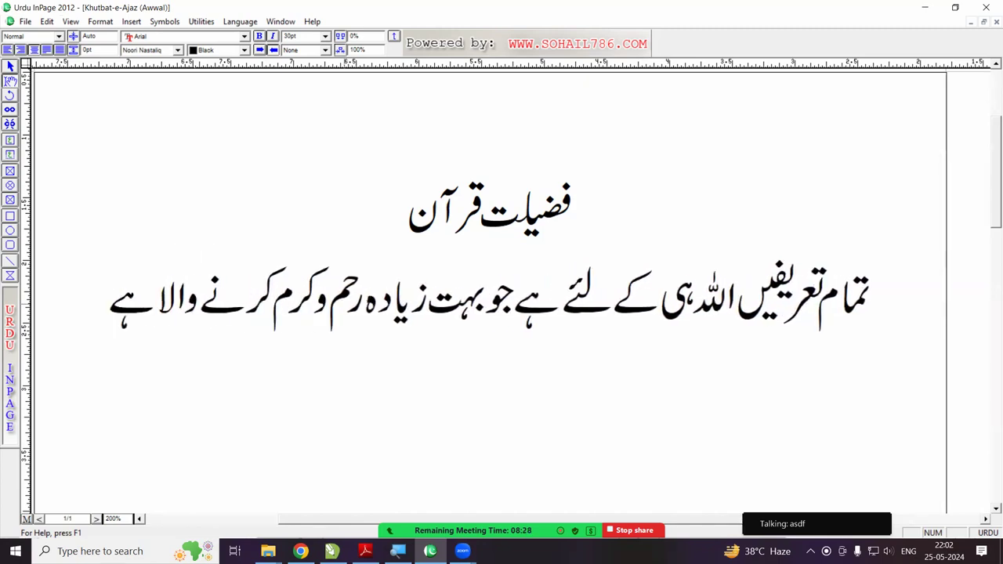
left_click(996, 22)
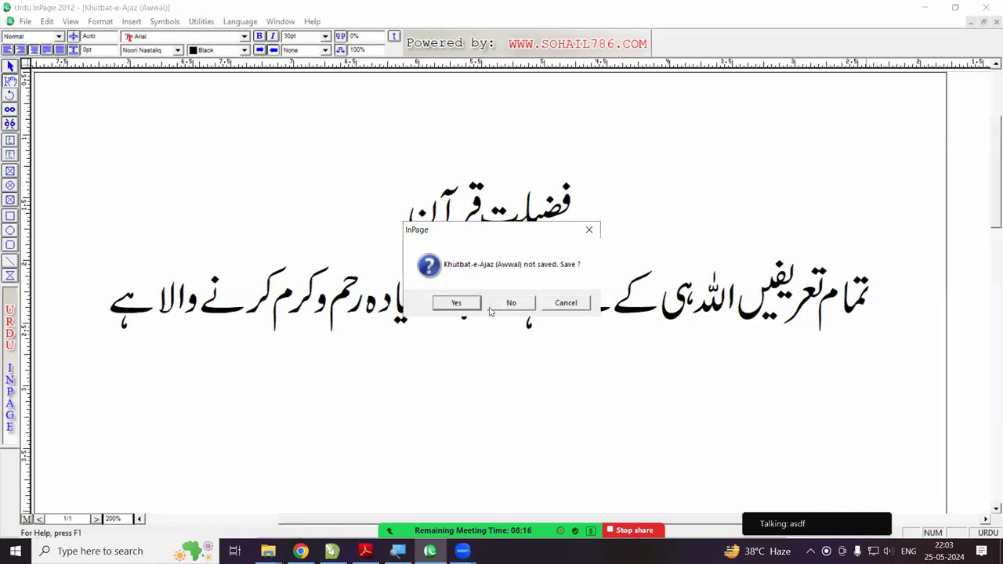
left_click(564, 304)
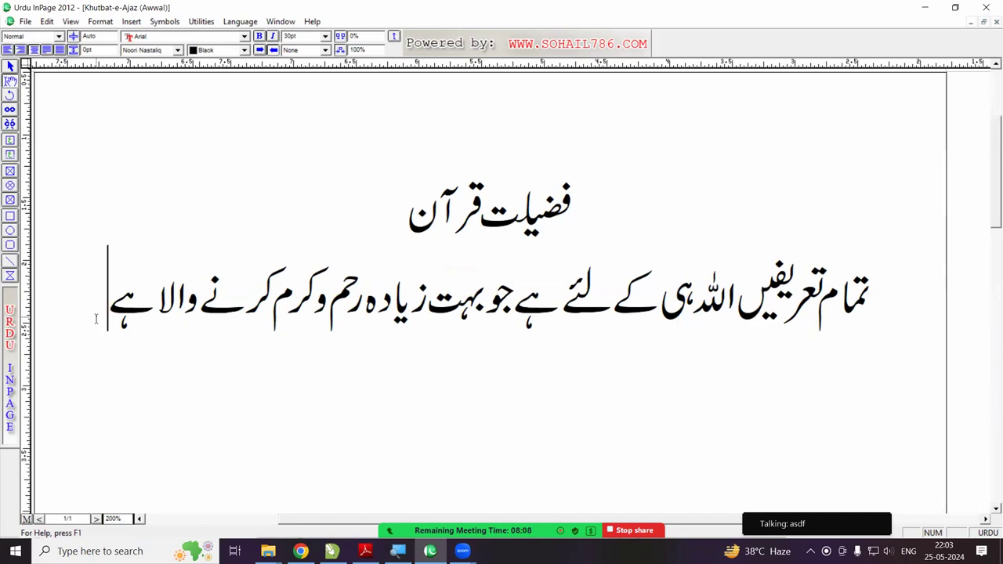
- Append "اور جو قیامت کے دن کا مالک ہے" to the end of the text and close both open documents
type("اور")
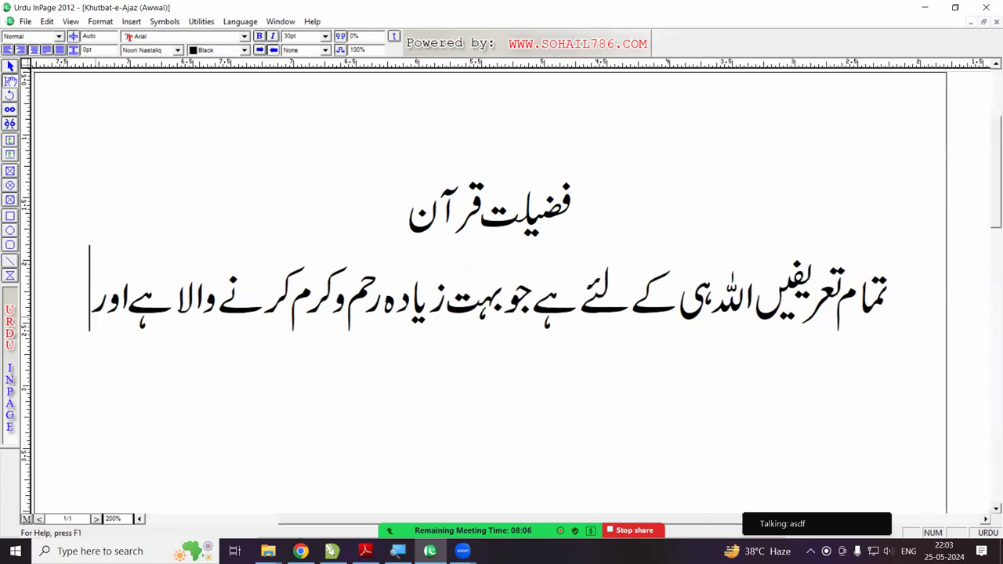
type(" جو قیامت کے")
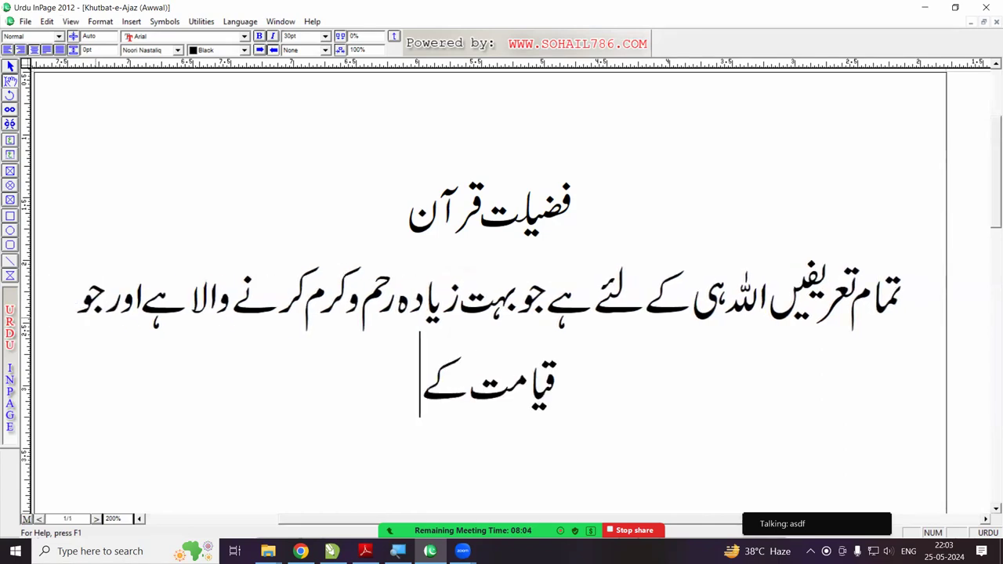
type(" دن کا مالک ہے")
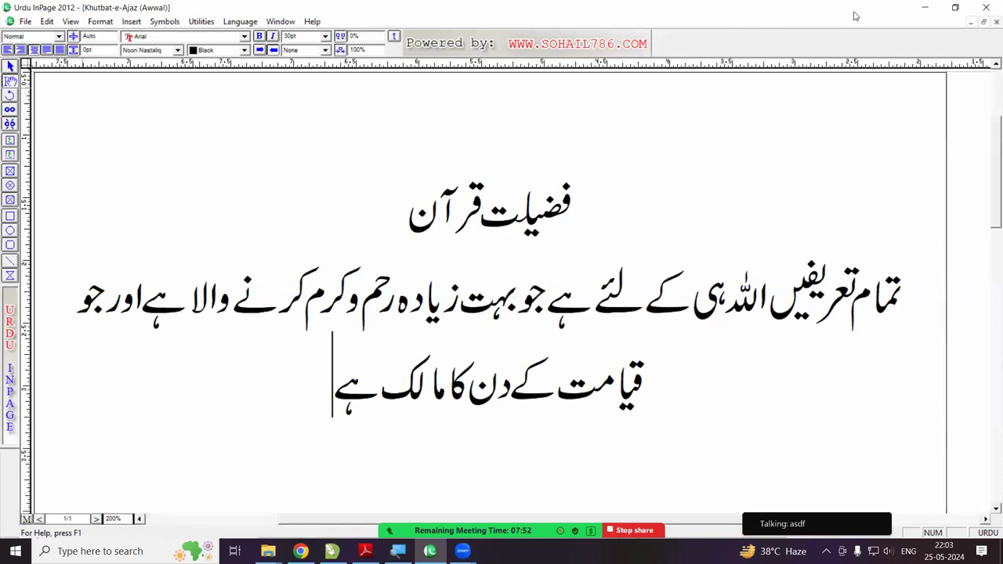
left_click(996, 22)
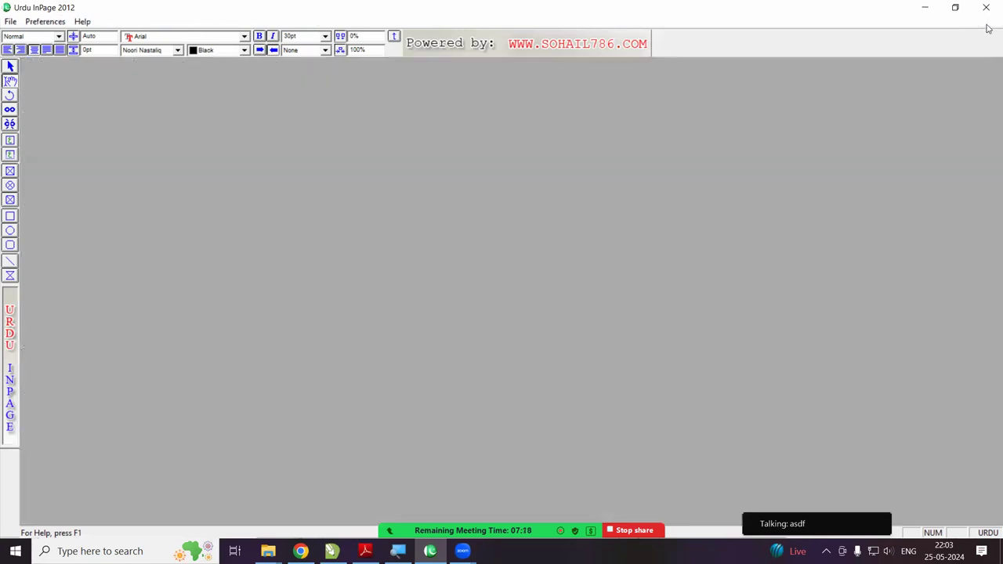
left_click(995, 22)
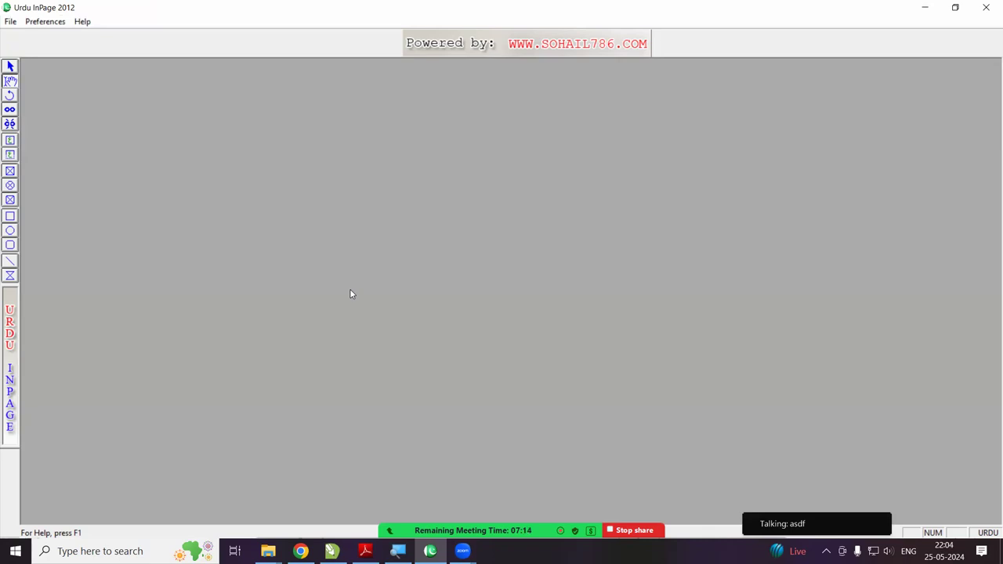
- Create a blank document with the default settings and close it without adding any text
left_click(11, 21)
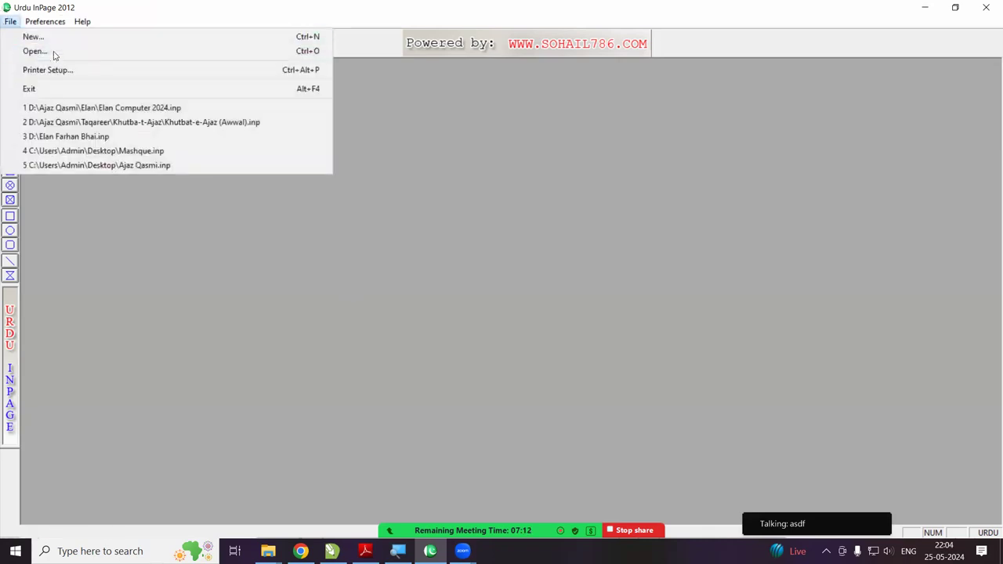
left_click(46, 36)
left_click(615, 235)
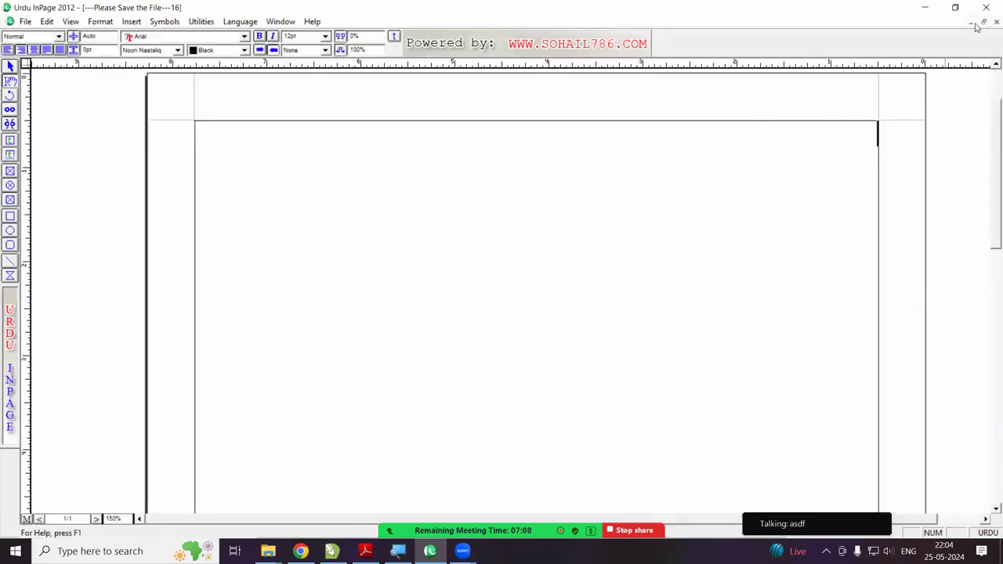
left_click(992, 23)
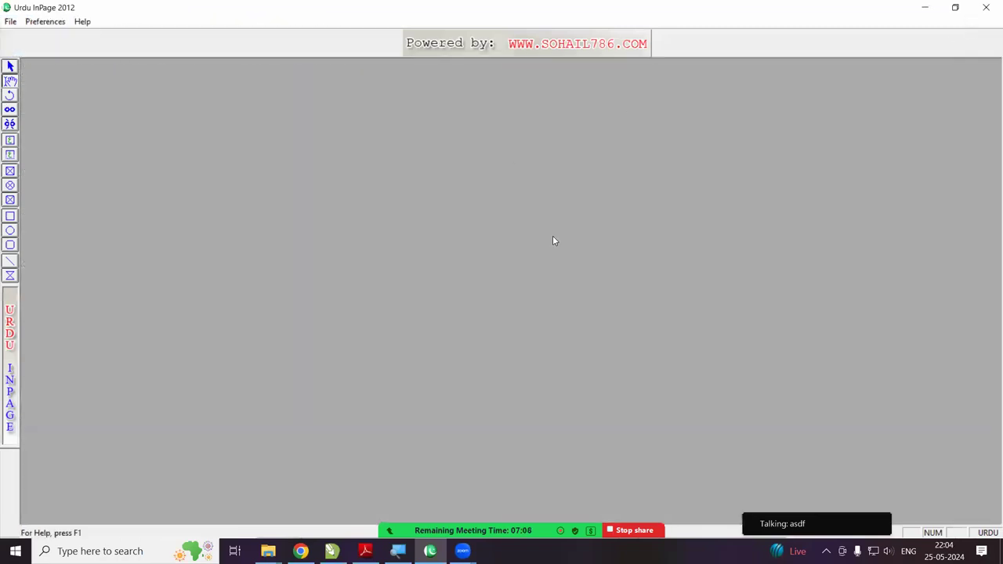
- Create a new A4 document with the default settings and enter a short bit of Urdu text on its first line
left_click(11, 22)
left_click(31, 37)
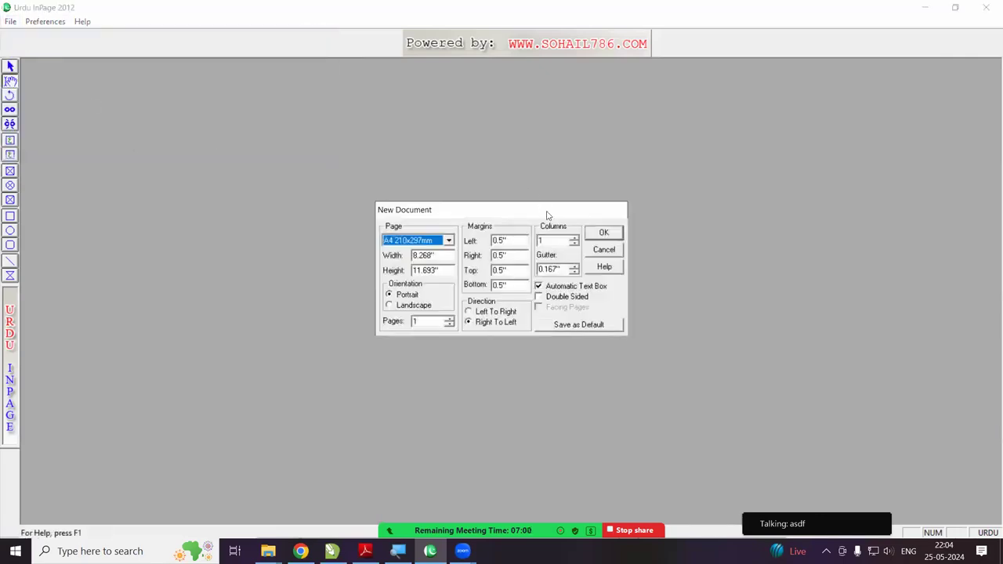
left_click(594, 232)
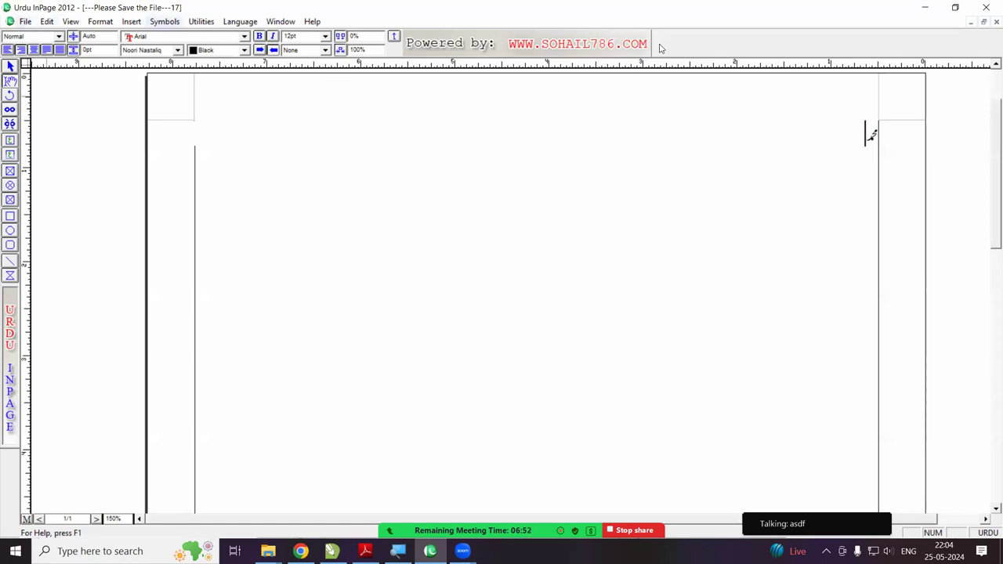
- Try closing the unsaved document with saving, select Khutbat-e-Ajaz (Awwal) in the Khutba-t-Ajaz folder as the target, and cancel the save
left_click(26, 22)
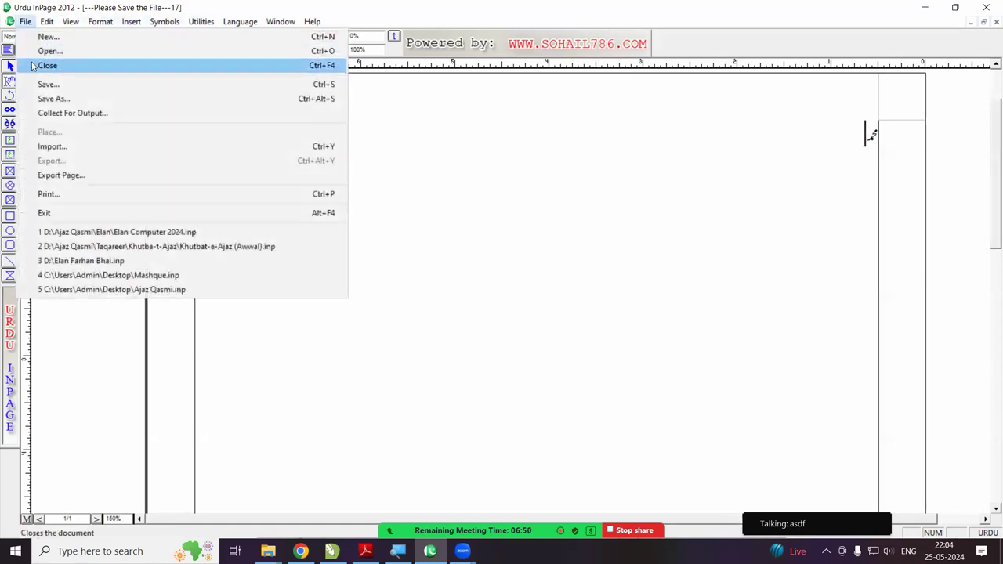
left_click(35, 67)
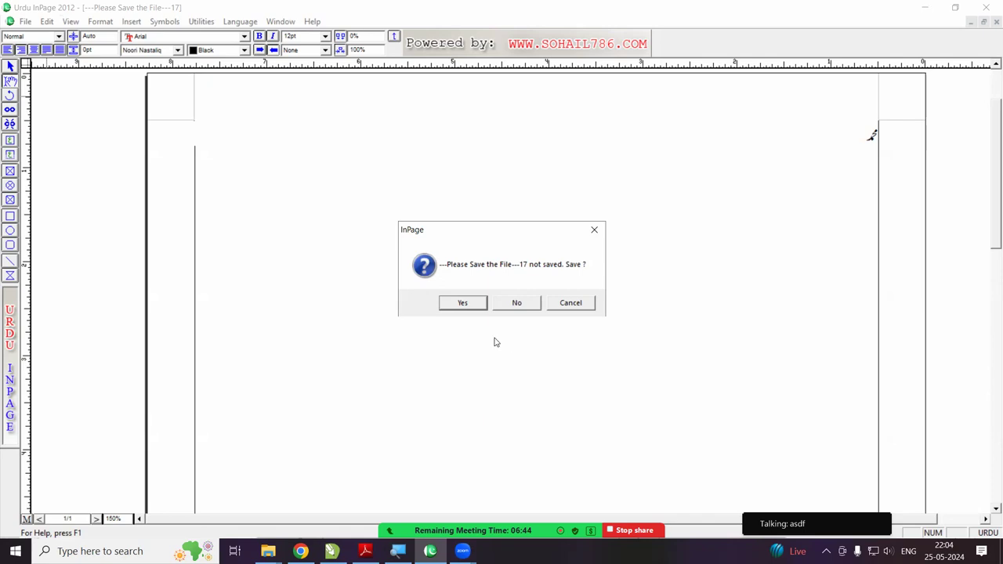
left_click(449, 305)
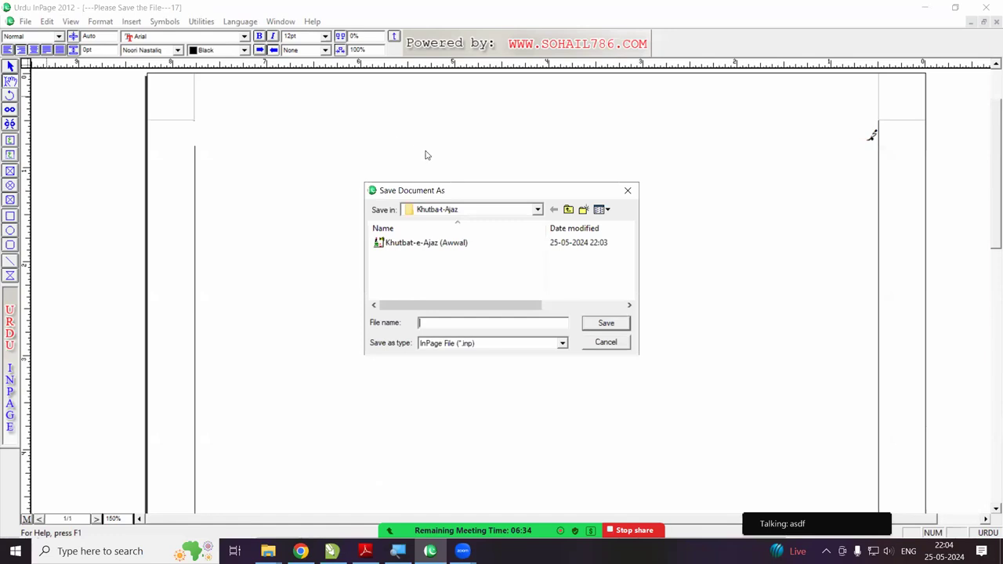
left_click(441, 244)
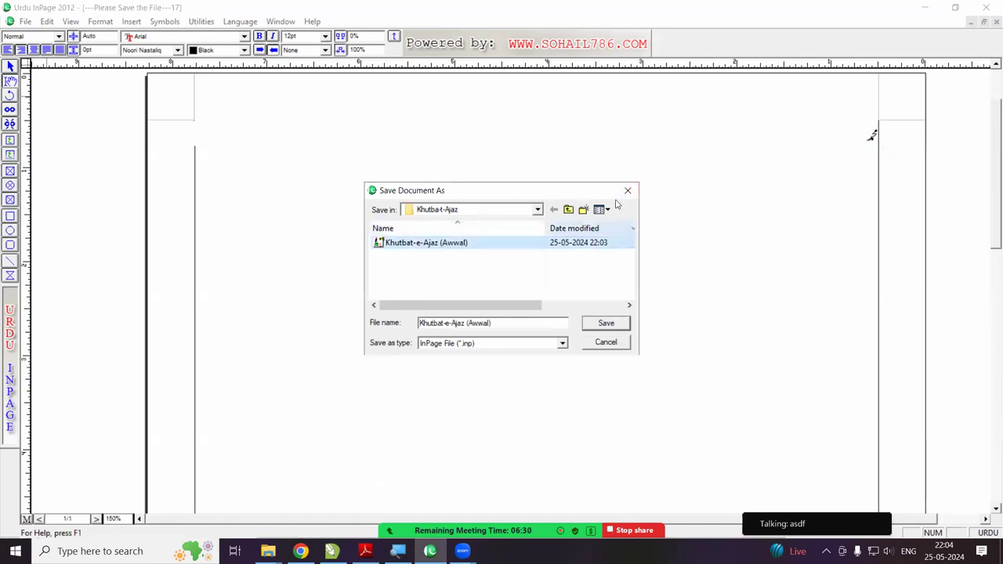
left_click(627, 190)
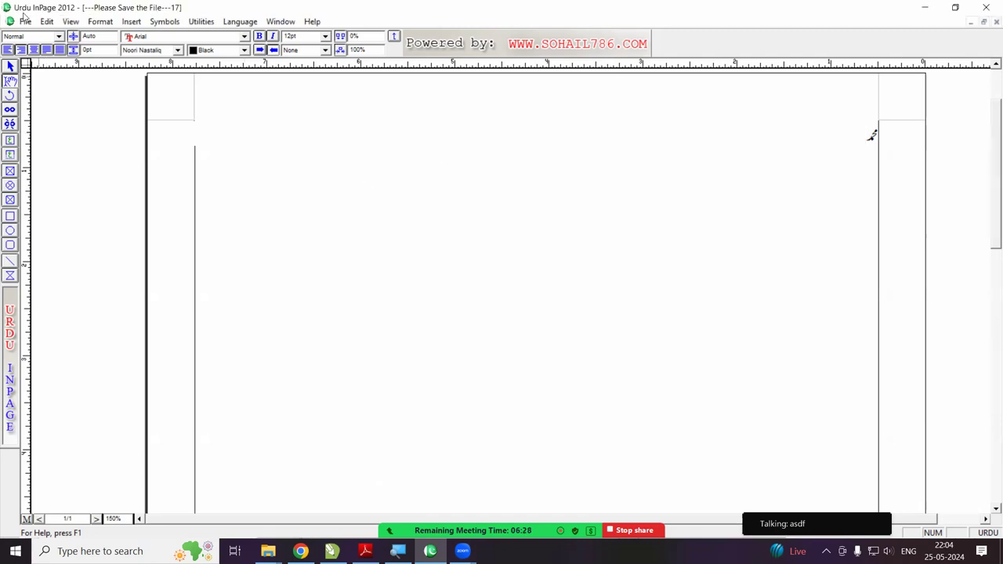
- Open Khutbat-e-Ajaz (Awwal) from the Khutba-t-Ajaz folder
left_click(24, 22)
left_click(35, 50)
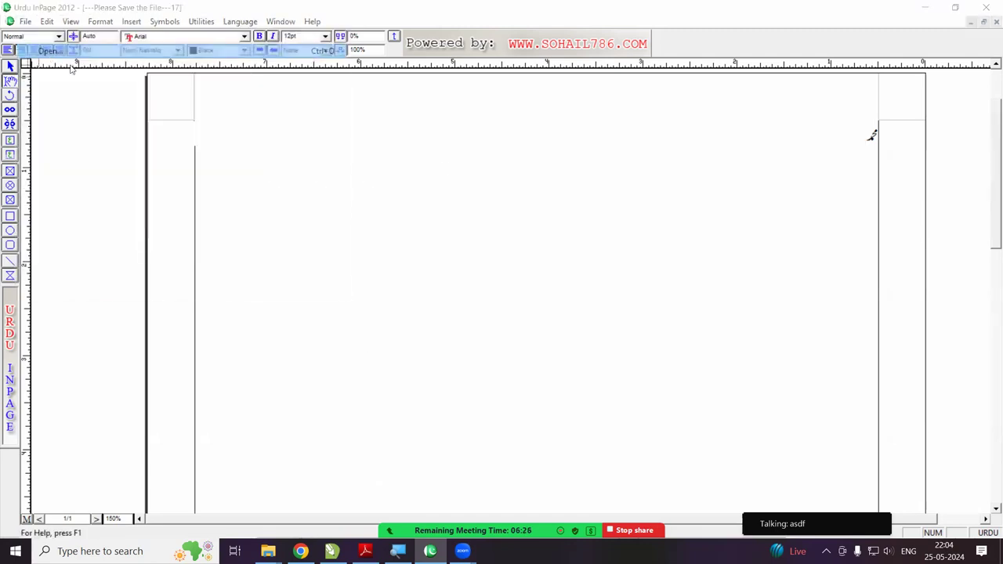
left_click(439, 246)
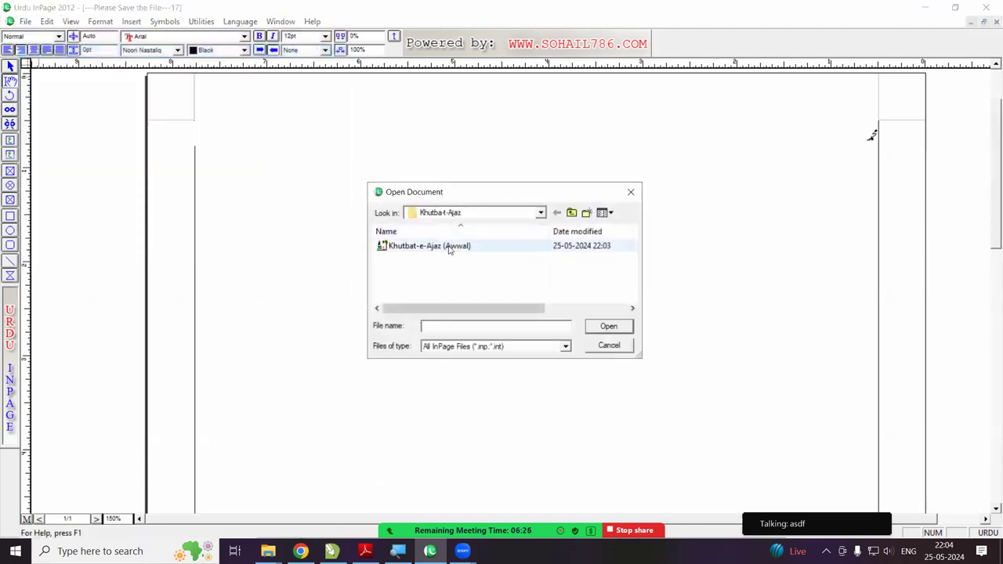
left_click(600, 326)
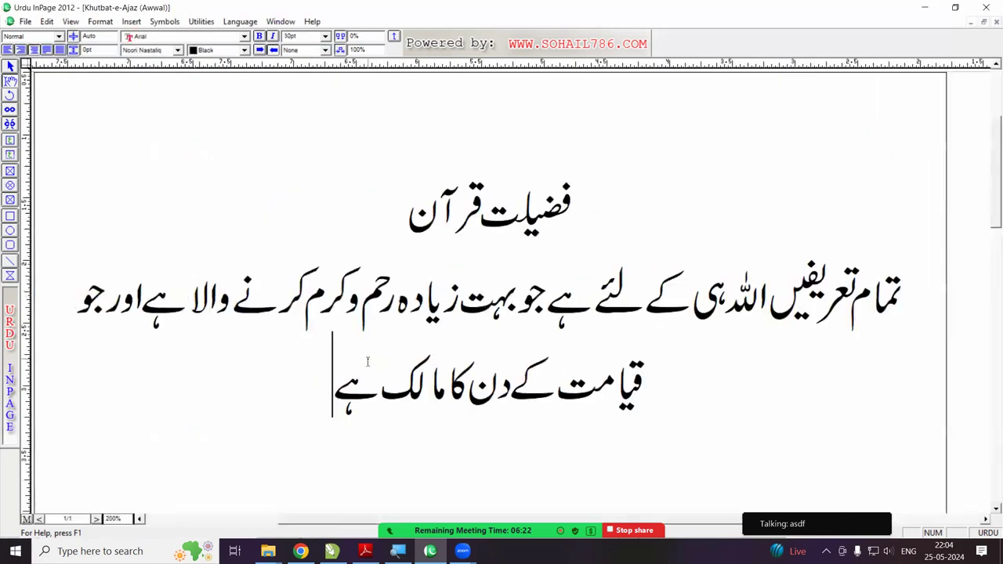
- Append "اور جو ہم سب کا خالق بھی ہے" to the end of the text and save the document
type("اور")
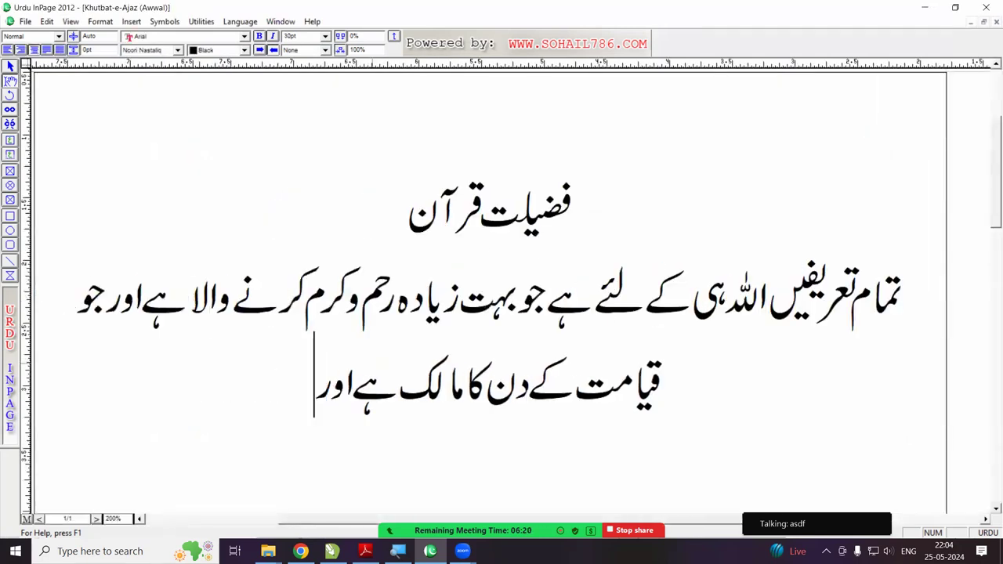
type(" جو ہم سب ک")
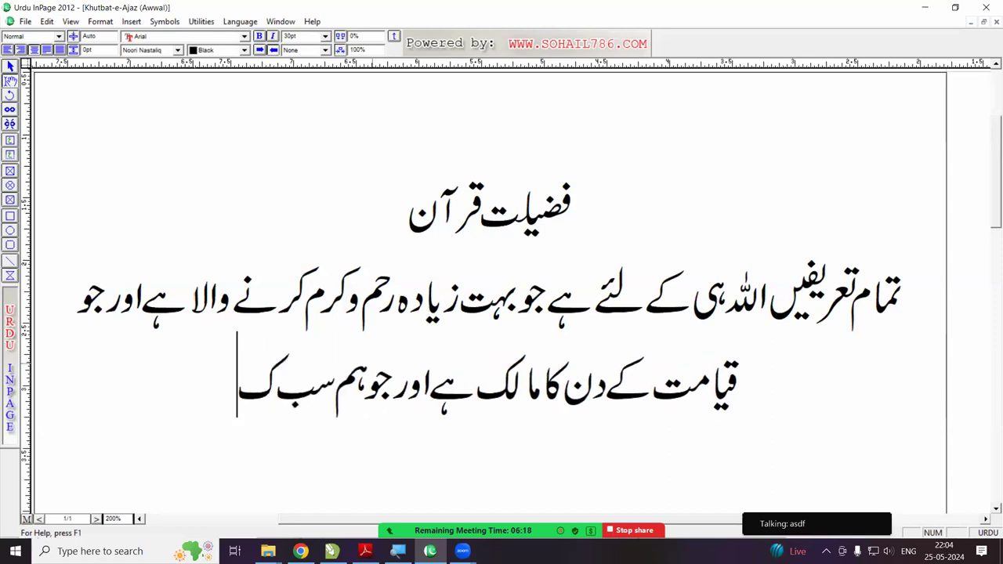
type("ا خالق بھی ہے")
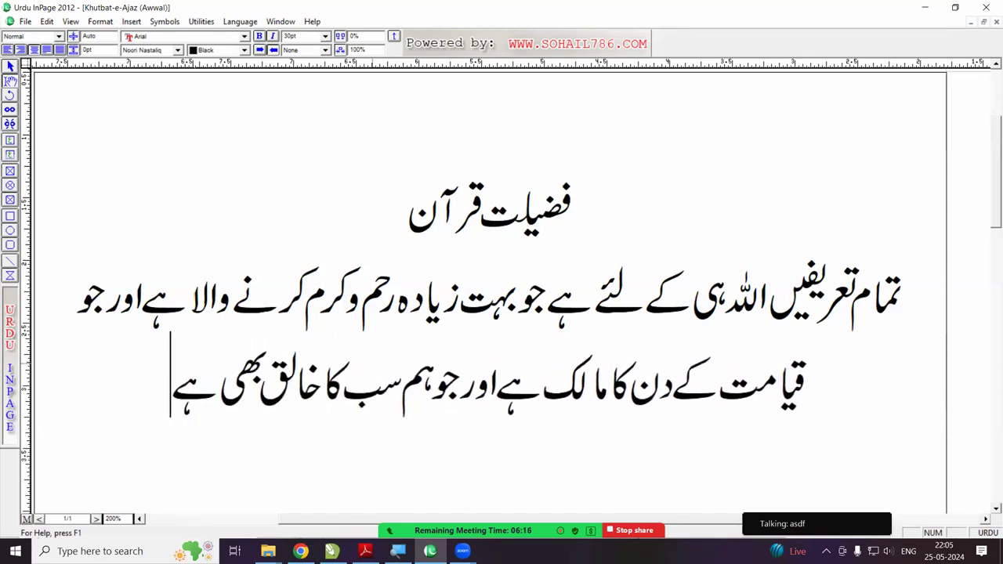
left_click(25, 21)
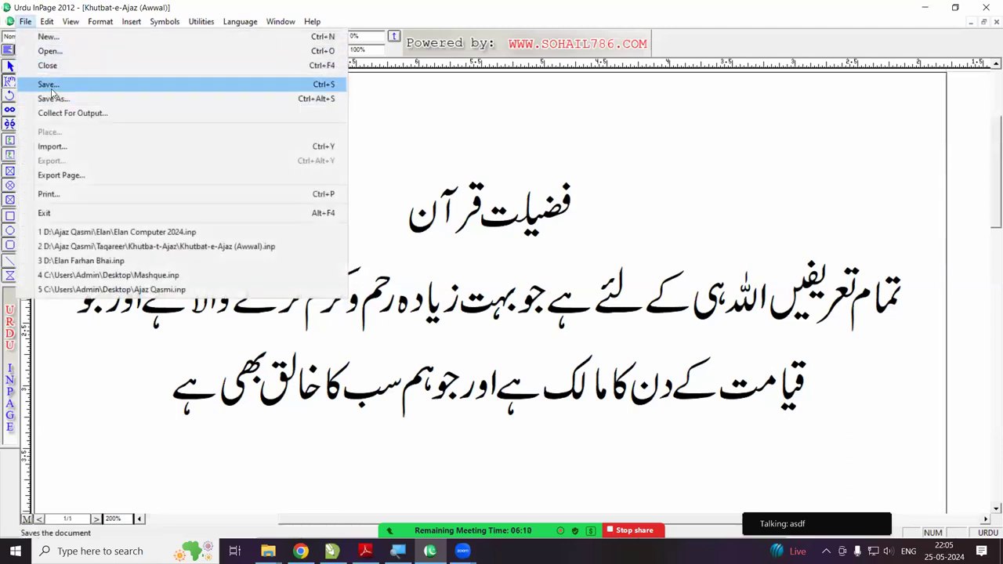
left_click(48, 85)
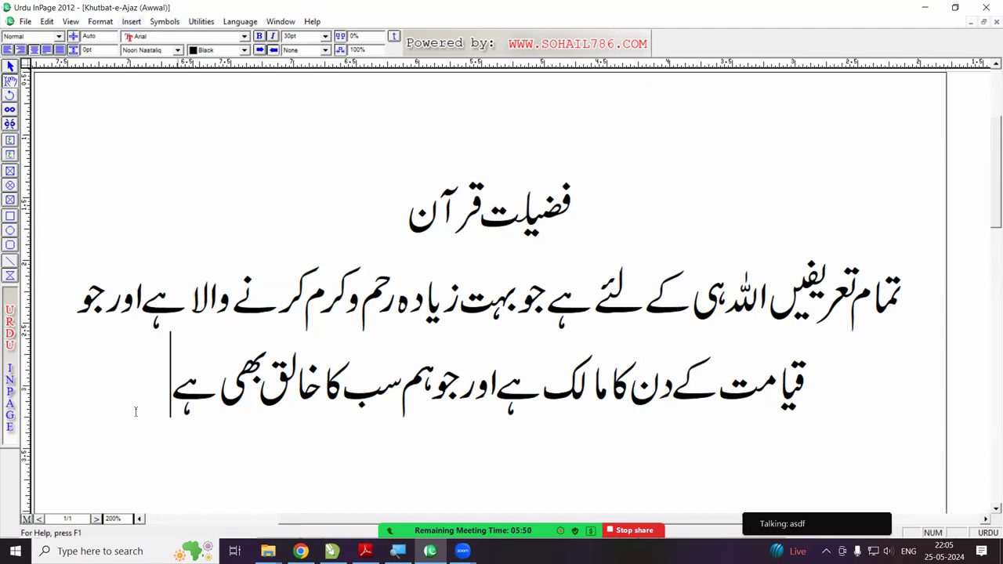
- Check the Zoom meeting chat for the participants' questions about files, images, the Normal option and the InPage 3 keyboard
left_click(25, 22)
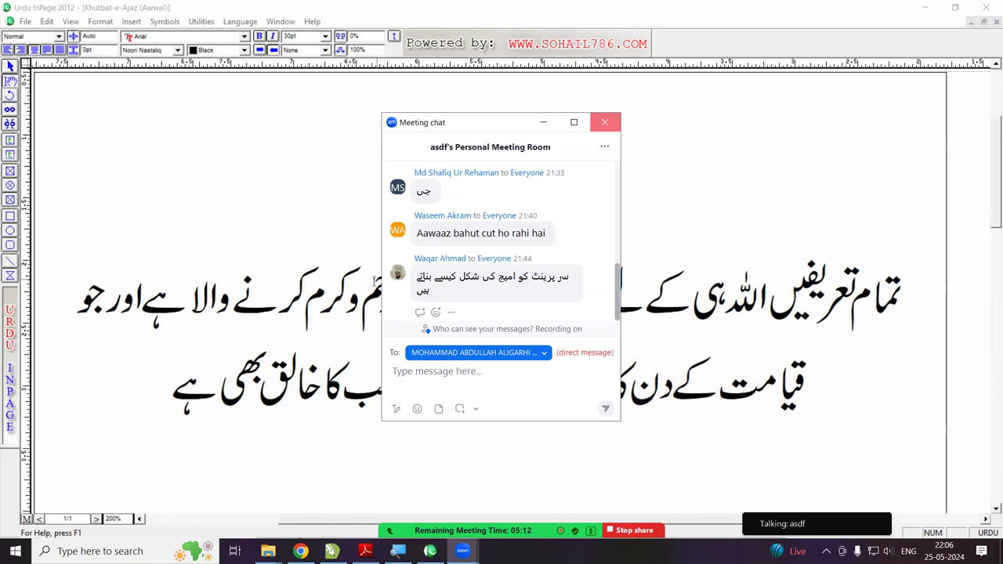
left_click(604, 123)
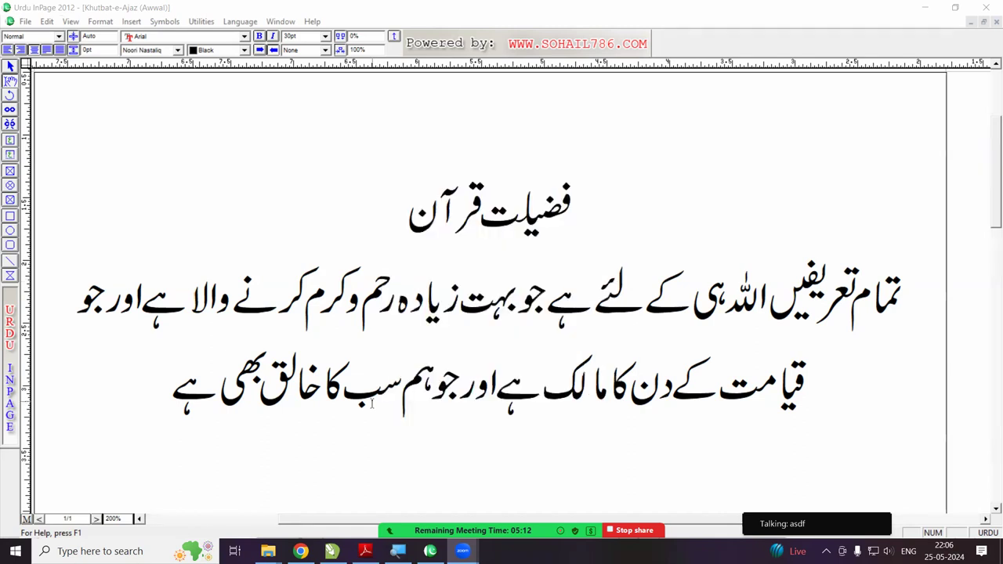
mouse_move(418, 477)
mouse_move(444, 436)
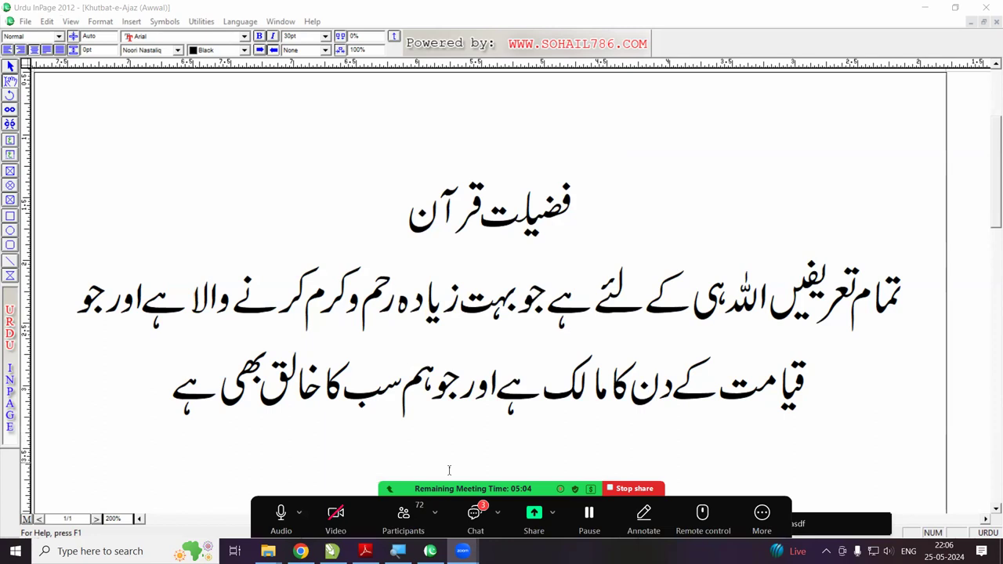
left_click(475, 513)
left_click(605, 122)
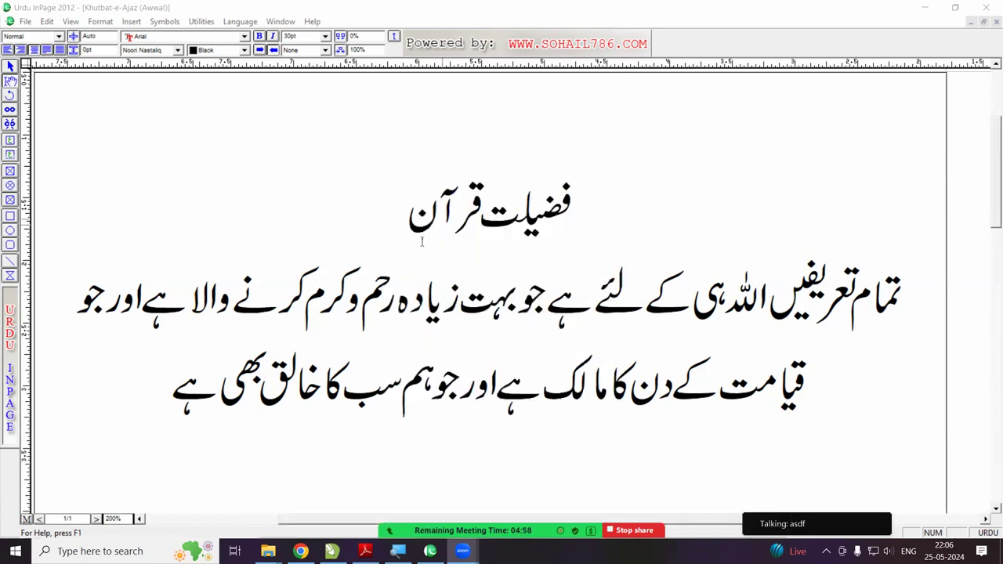
left_click(138, 404)
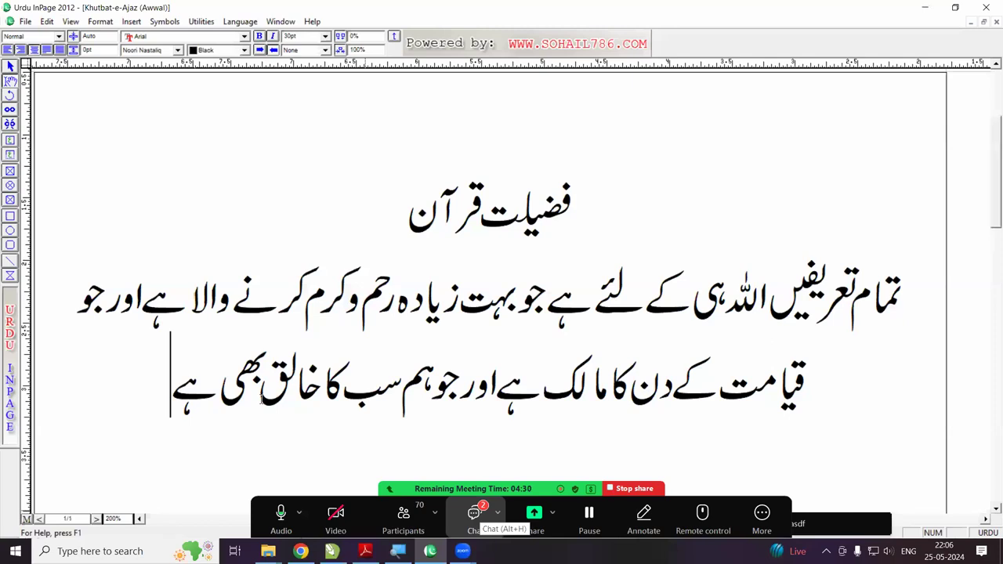
left_click(475, 518)
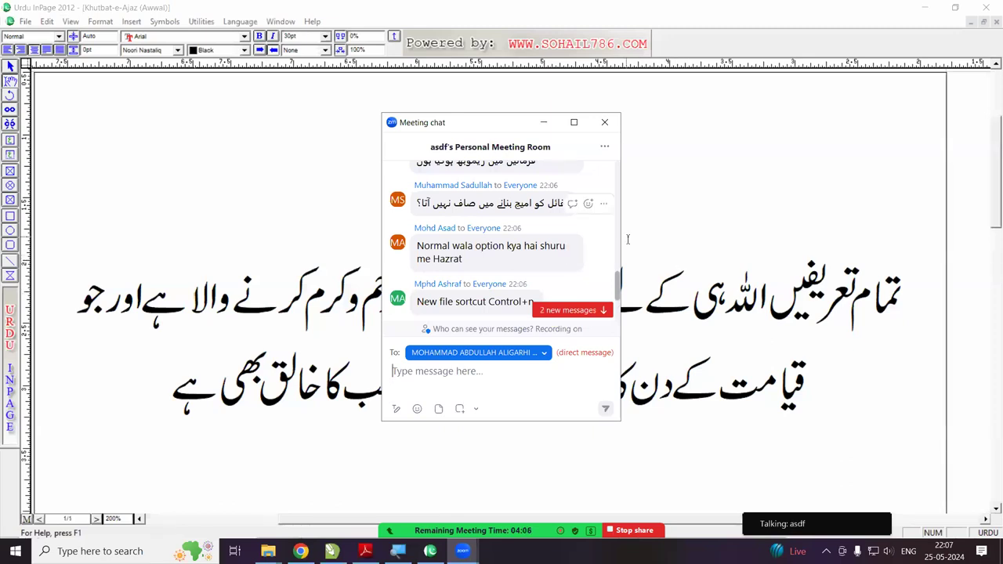
left_click(637, 263)
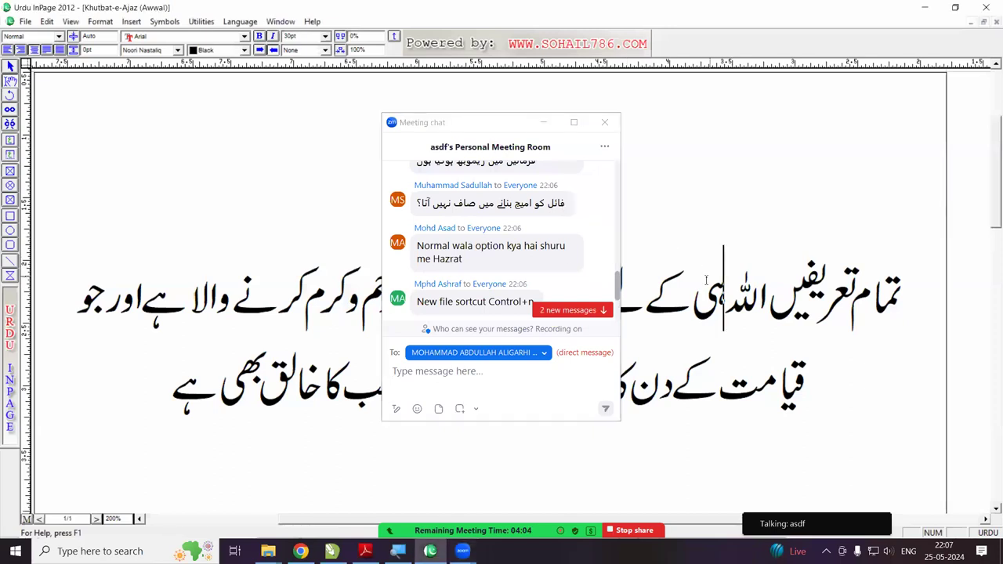
left_click(604, 122)
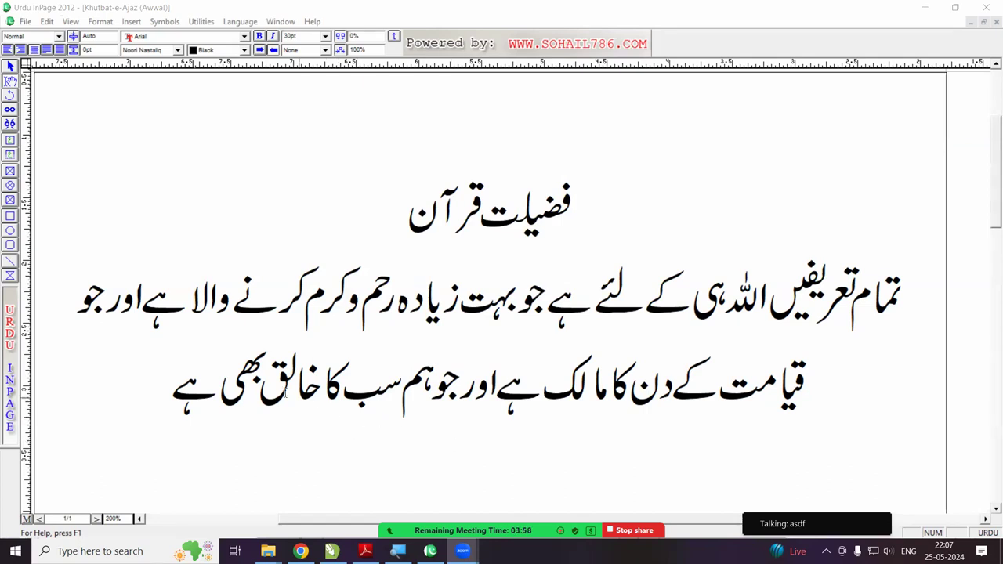
left_click(145, 377)
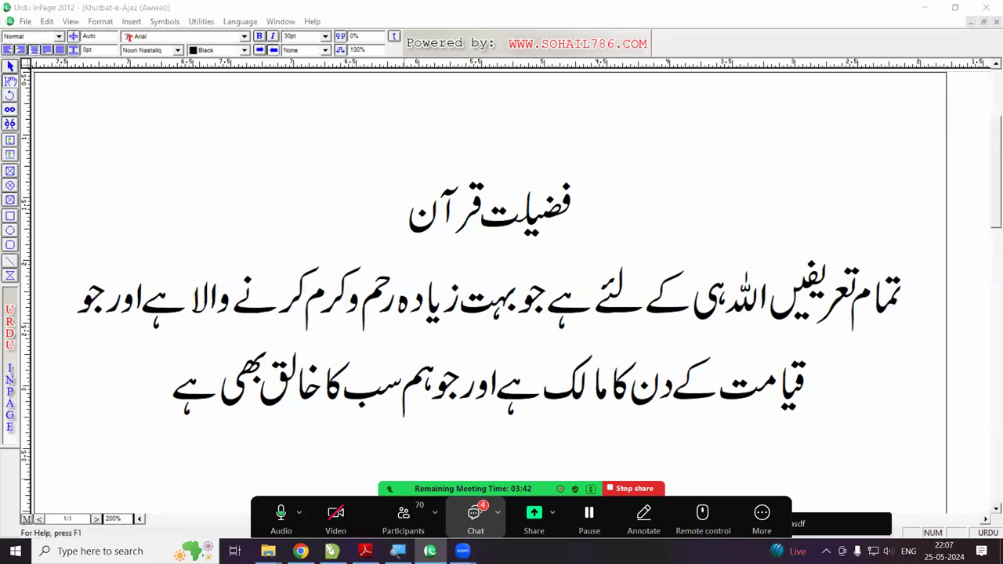
left_click(475, 517)
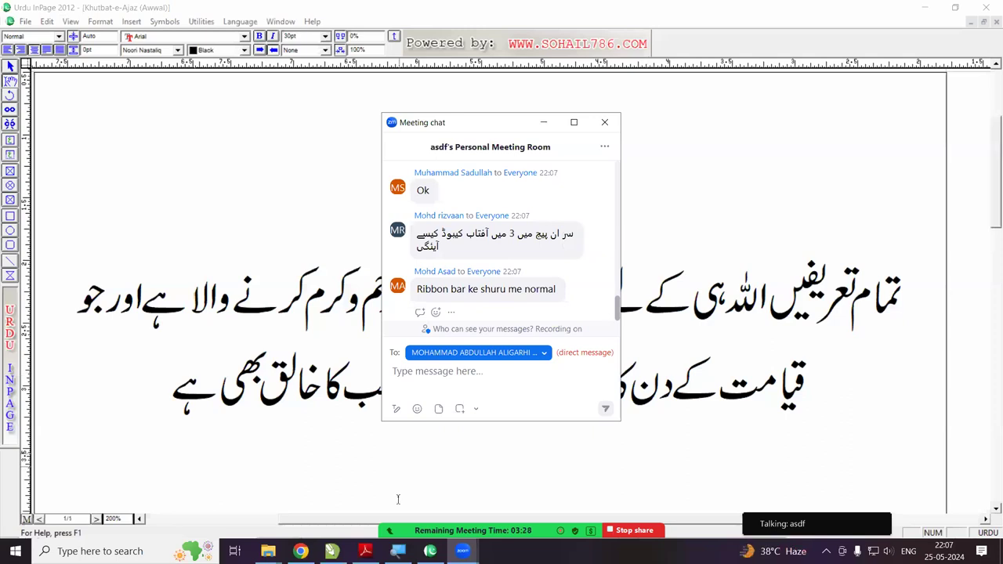
- Switch to Chrome, close the meeting chat and open YouTube from the Google apps
left_click(301, 551)
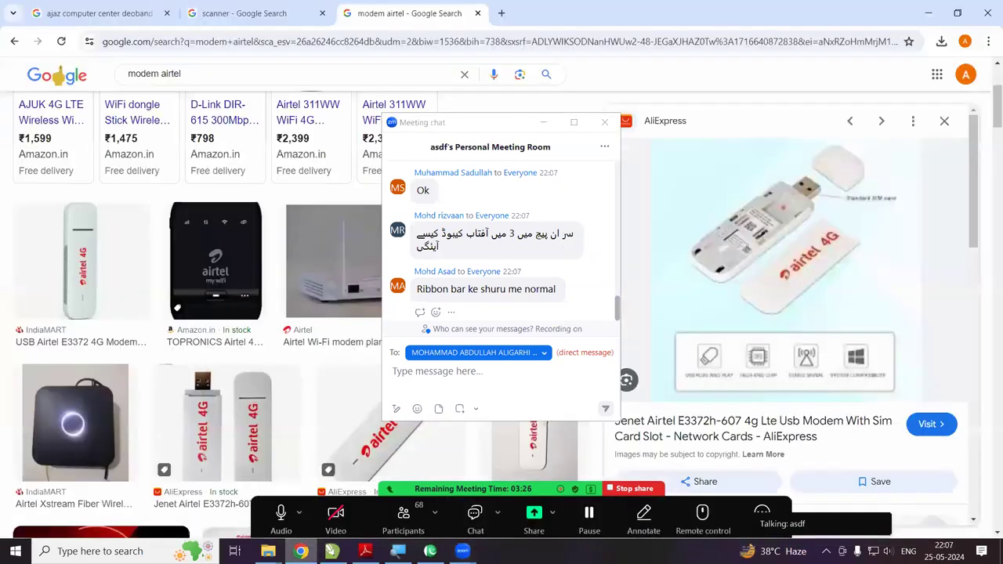
left_click(604, 121)
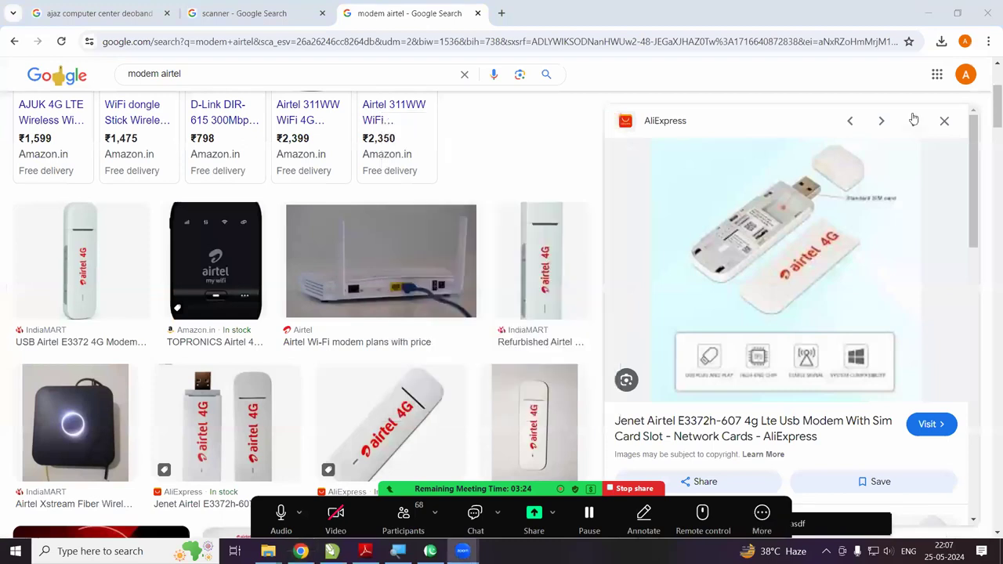
left_click(935, 76)
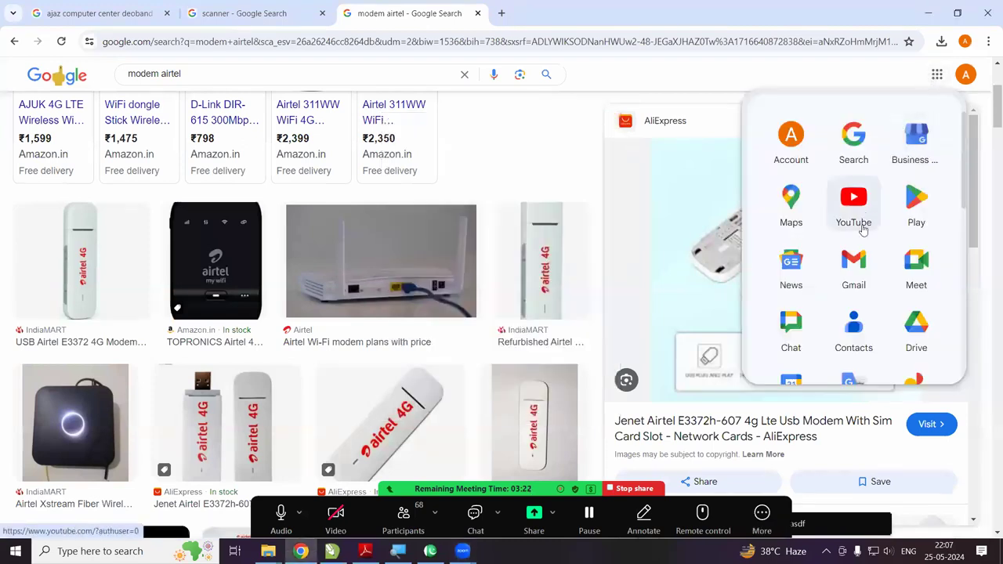
left_click(850, 210)
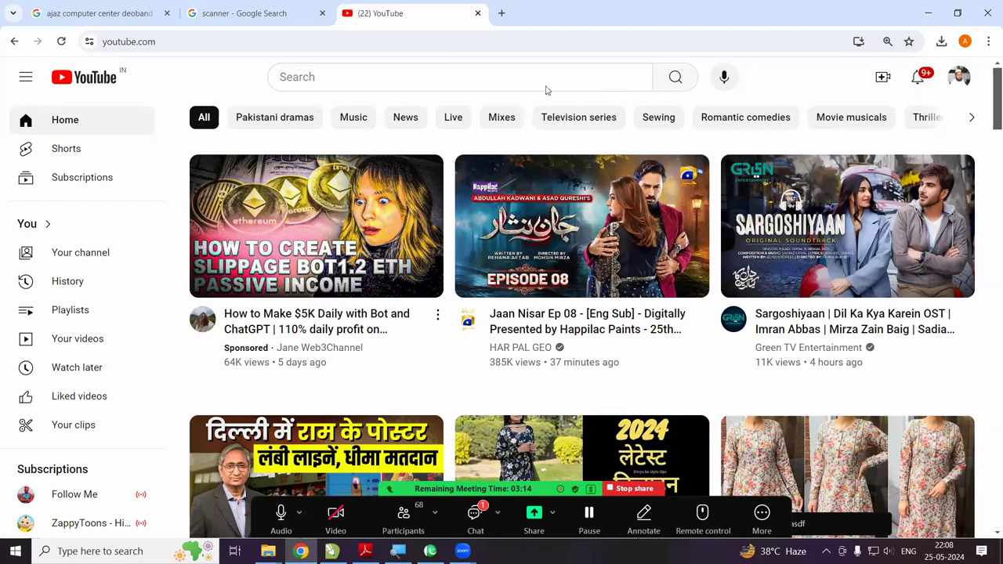
- Search YouTube for "ajaz computer" and open the Ajaz Computers channel
left_click(514, 74)
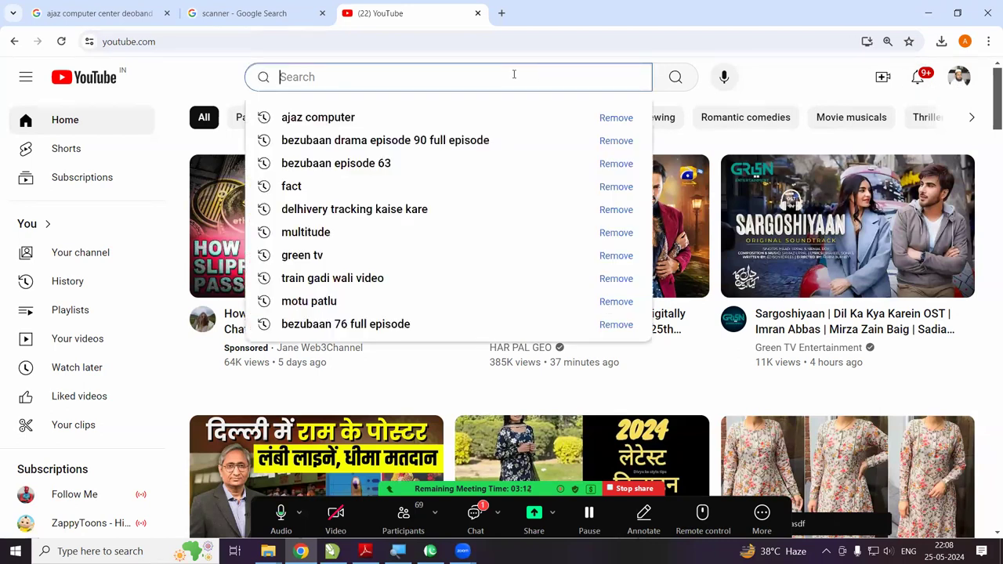
type("ajaz")
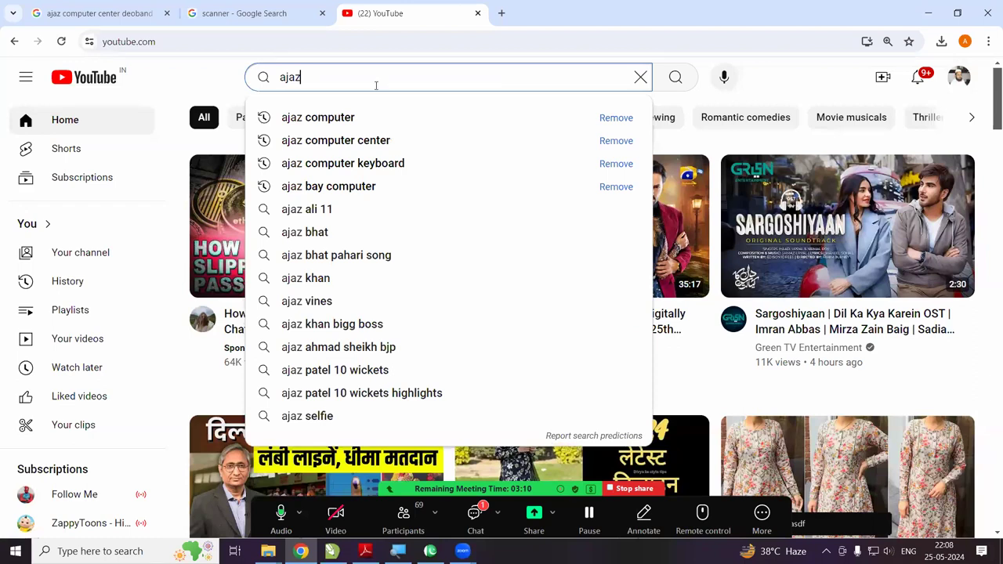
left_click(317, 116)
left_click(380, 184)
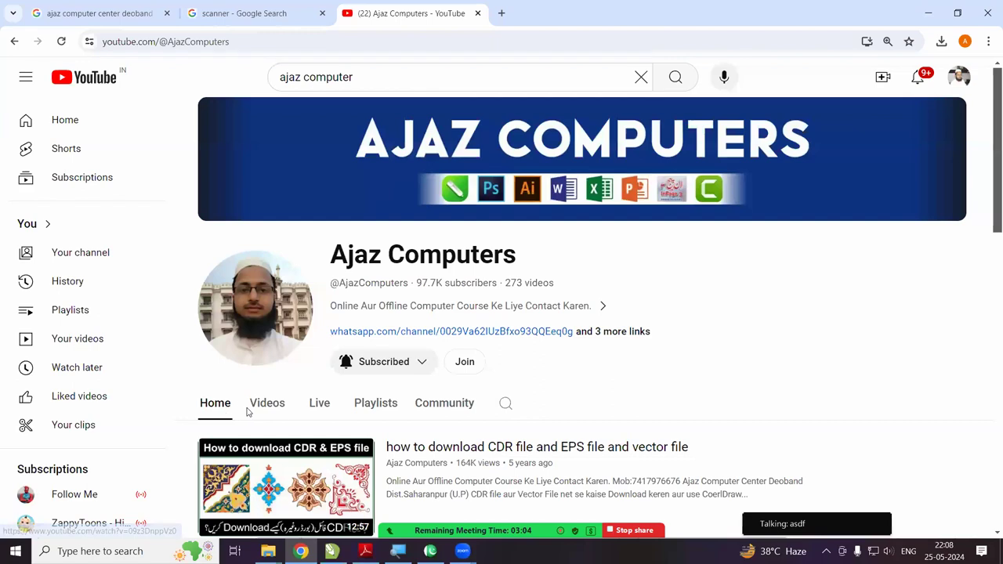
- Browse the channel's videos for the tutorial on setting up the Urdu keyboard in Windows 10 for InPage 3
left_click(255, 411)
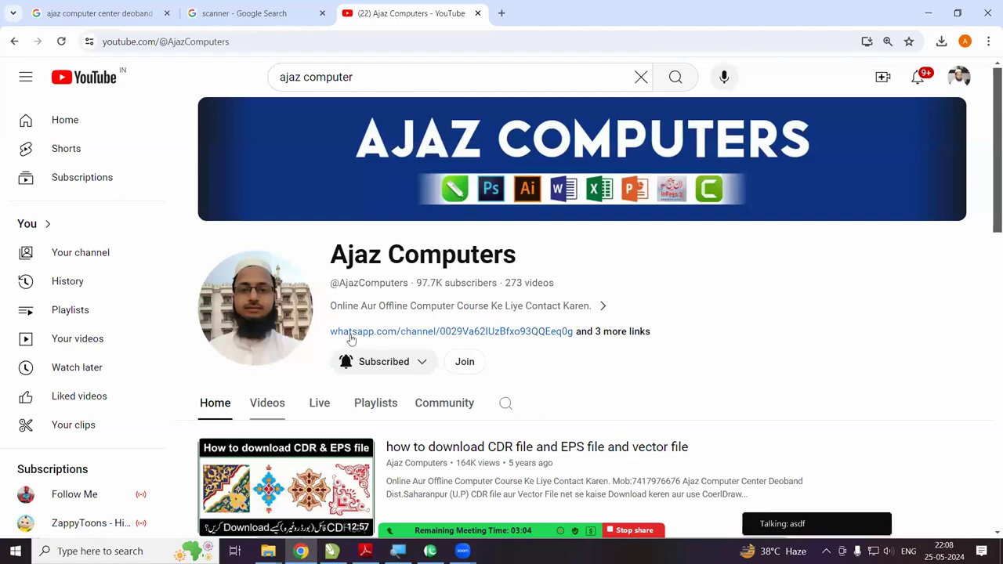
scroll(352, 337, "down", 5)
scroll(351, 335, "down", 4)
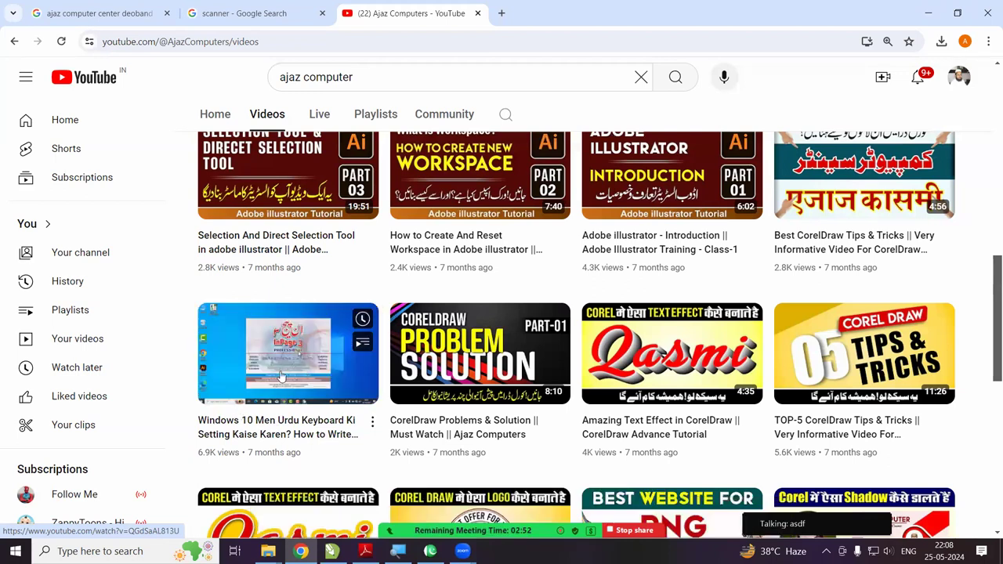
scroll(282, 376, "down", 2)
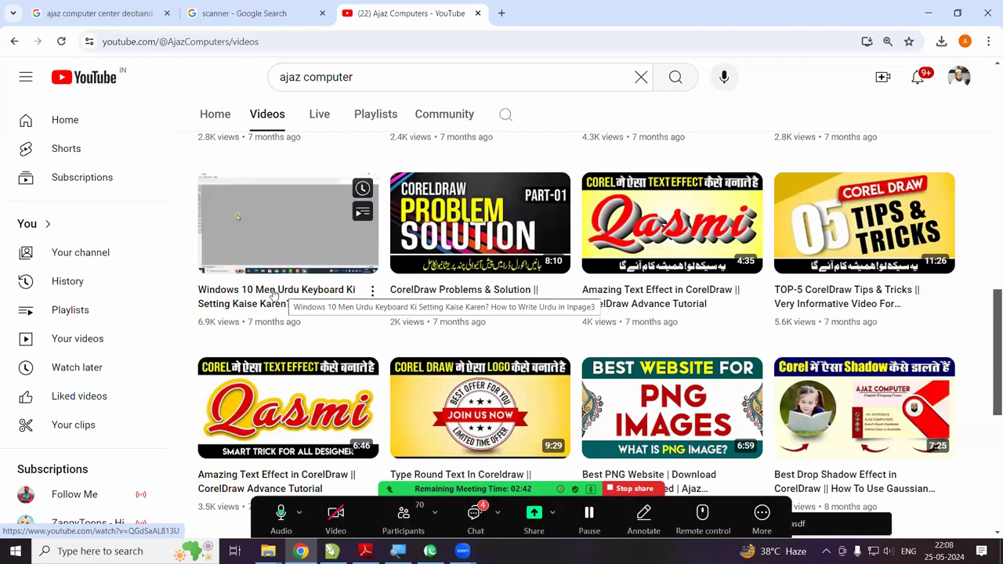
scroll(273, 294, "up", 10)
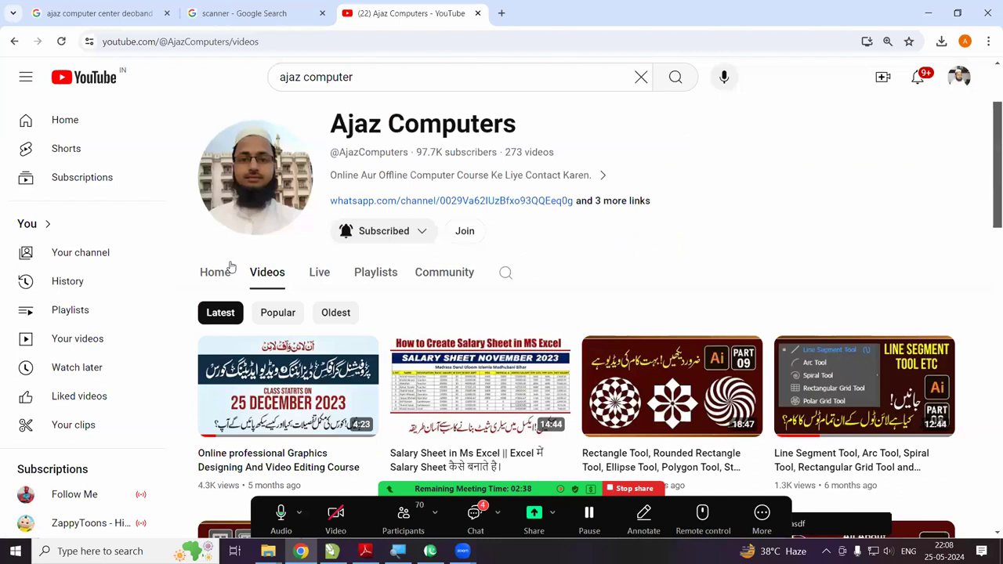
- Look over the channel's home page and list its videos by popularity
left_click(216, 273)
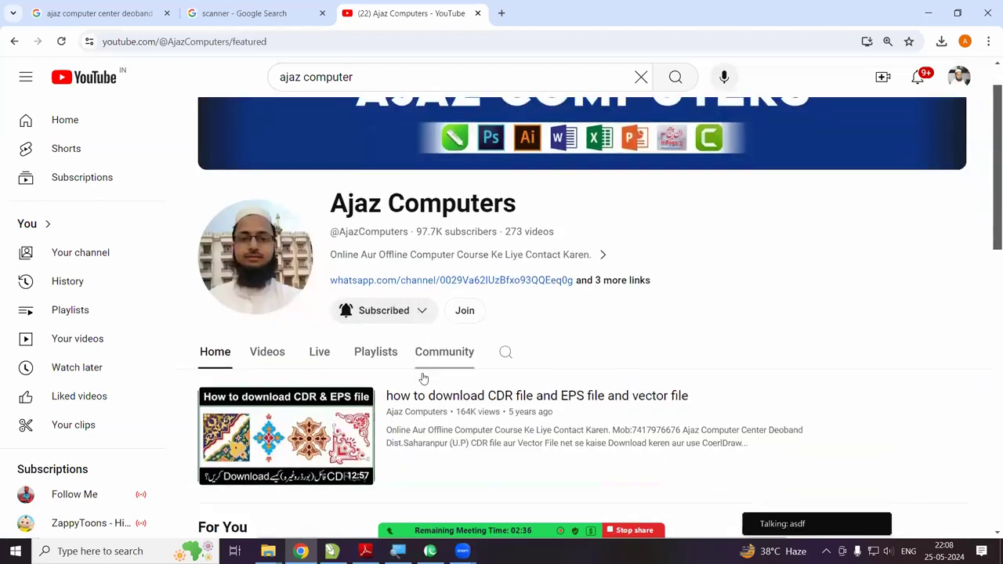
scroll(290, 295, "down", 2)
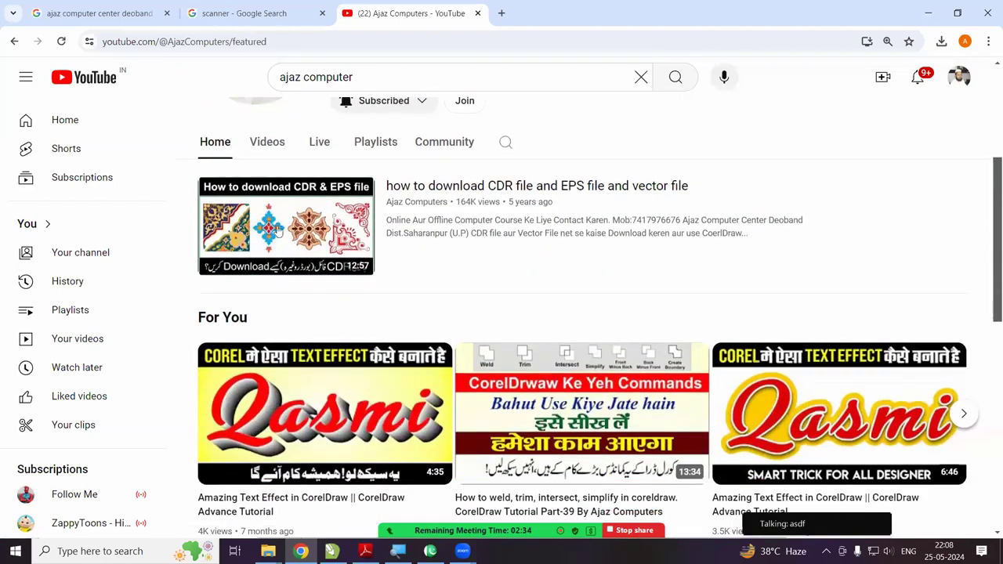
scroll(270, 235, "up", 2)
left_click(265, 274)
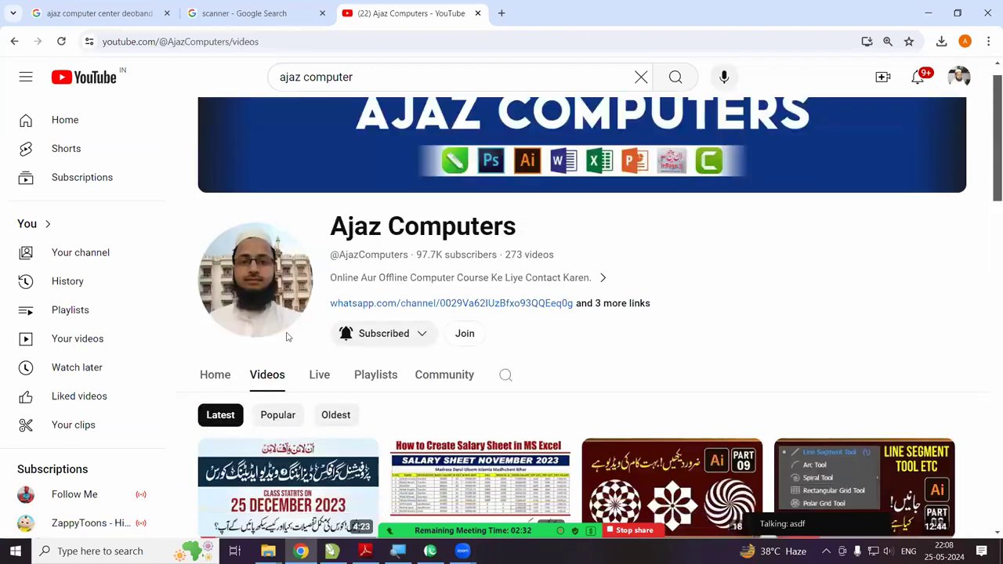
left_click(273, 379)
scroll(274, 380, "down", 2)
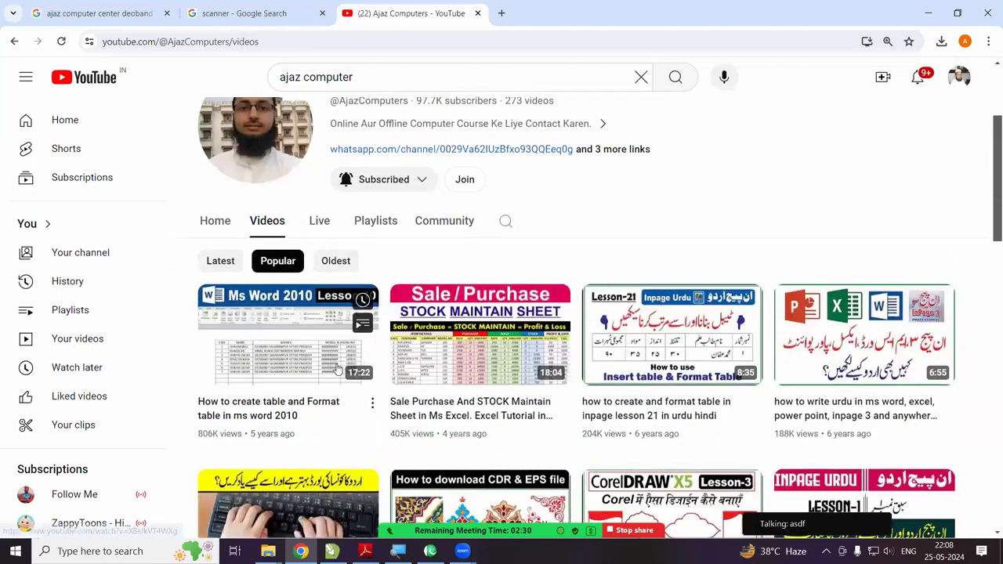